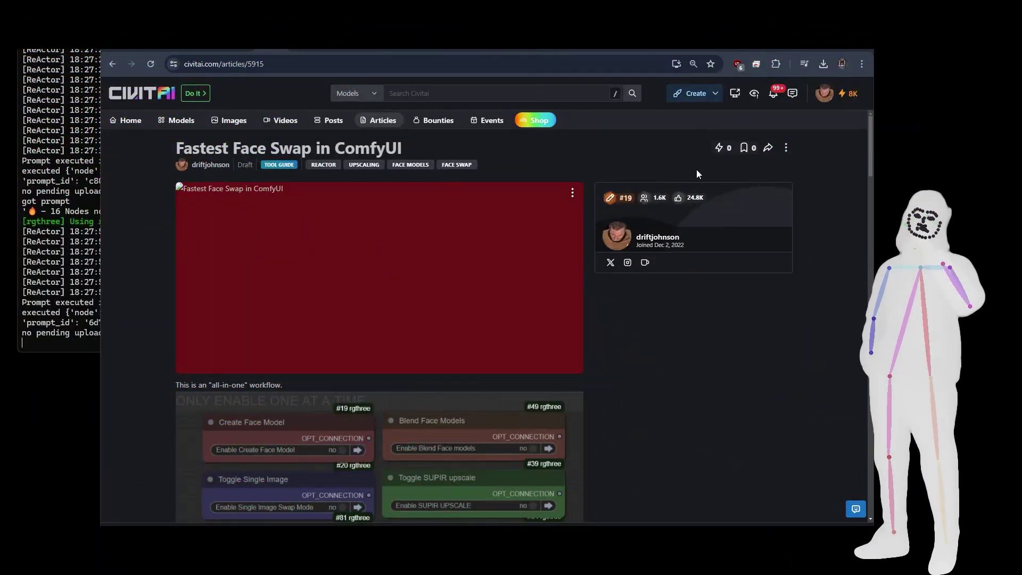
Step: Maximize the browser and scroll through the 'Fastest Face Swap in ComfyUI' article sections
click(840, 47)
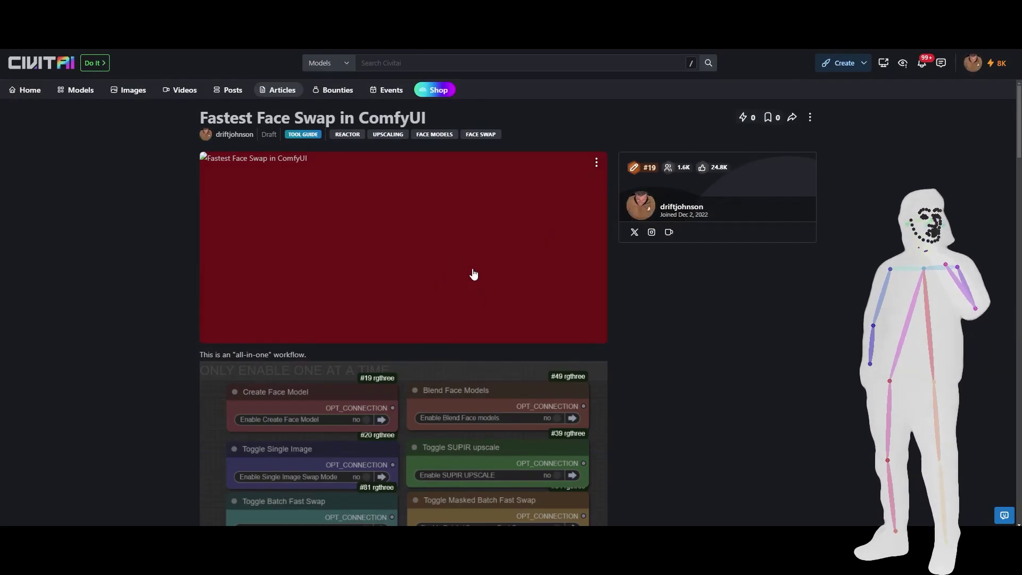
scroll(502, 252, down, 10)
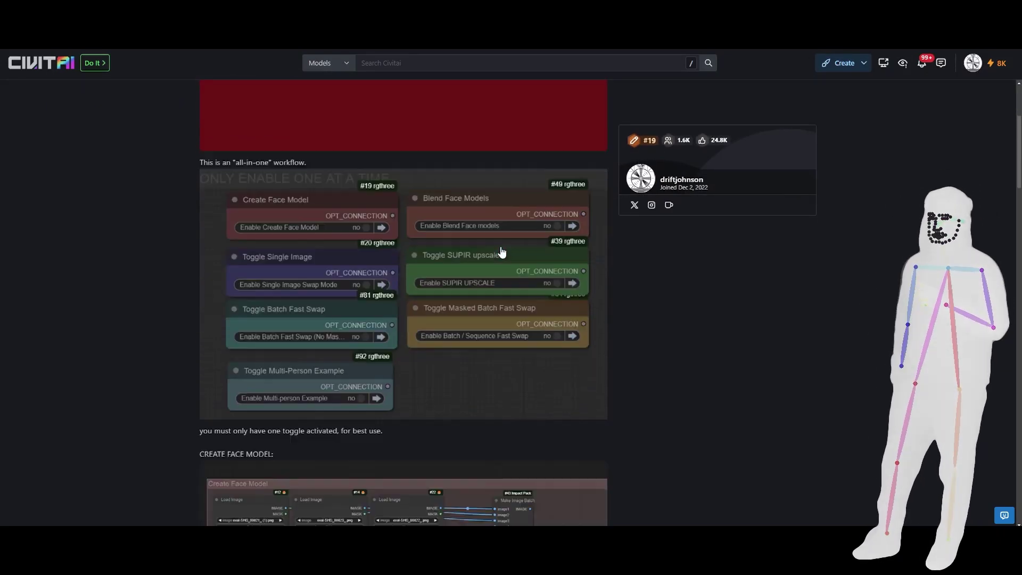
scroll(502, 251, down, 9)
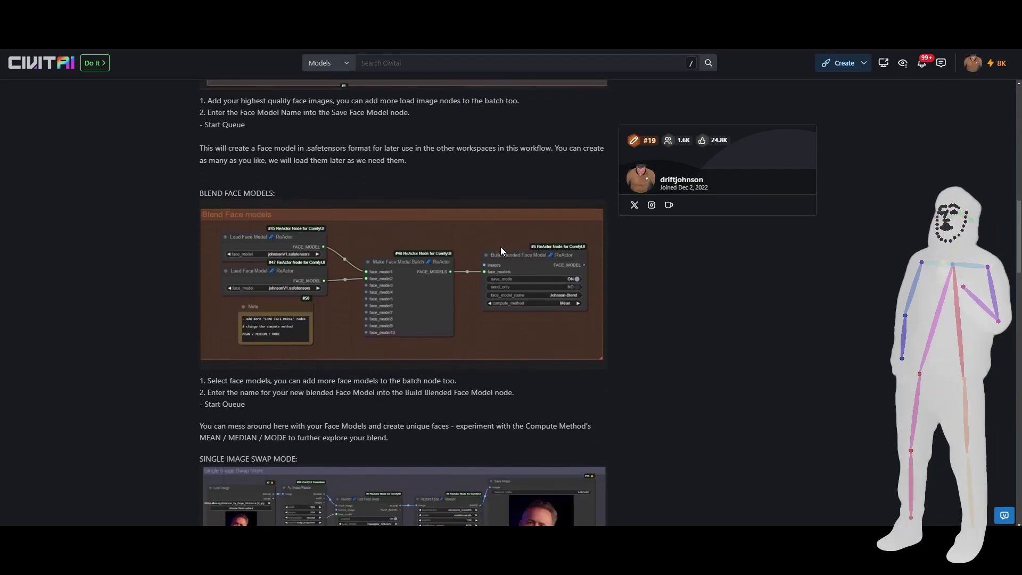
scroll(500, 251, down, 4)
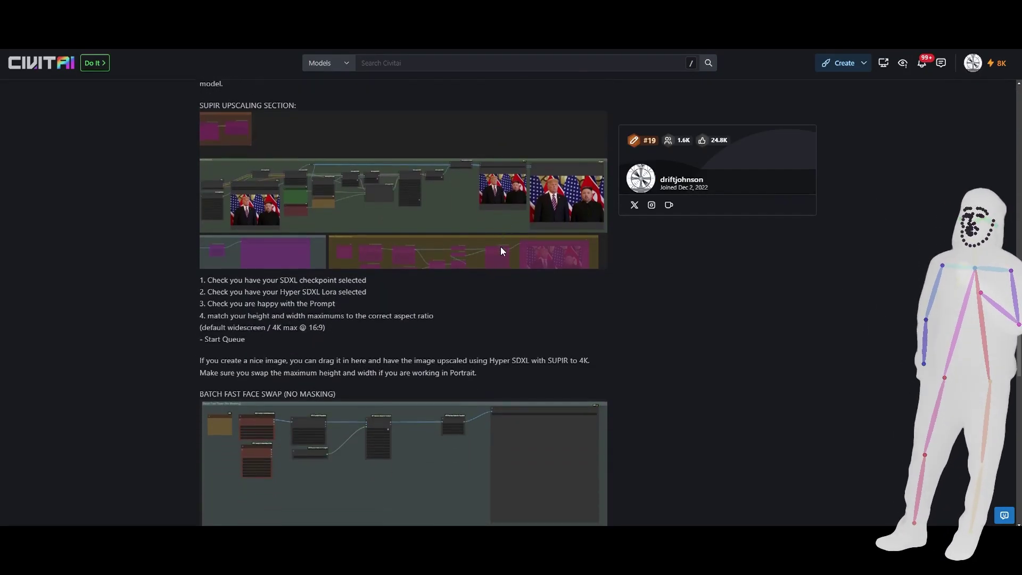
scroll(500, 251, up, 8)
scroll(500, 247, up, 11)
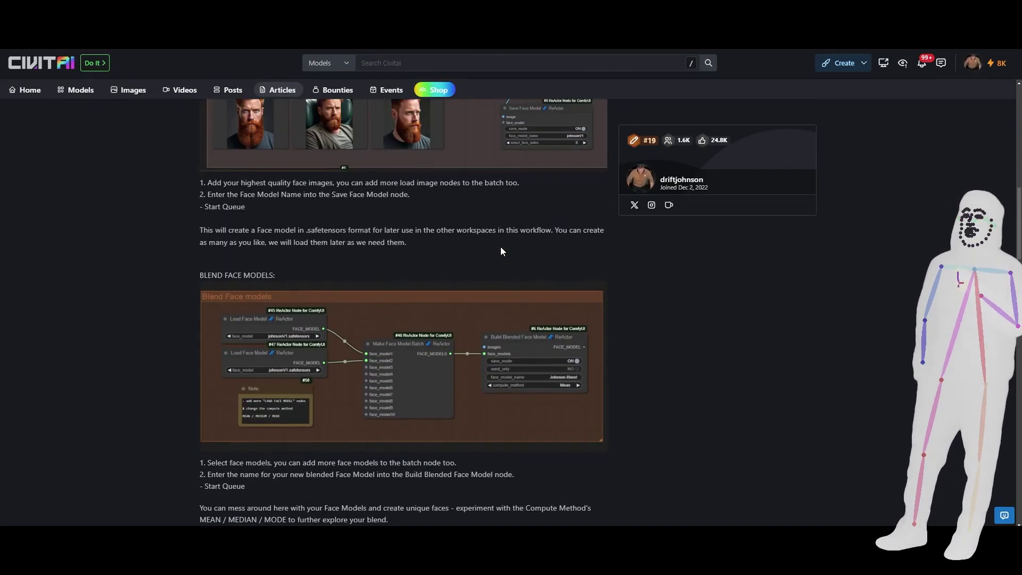
scroll(501, 247, down, 6)
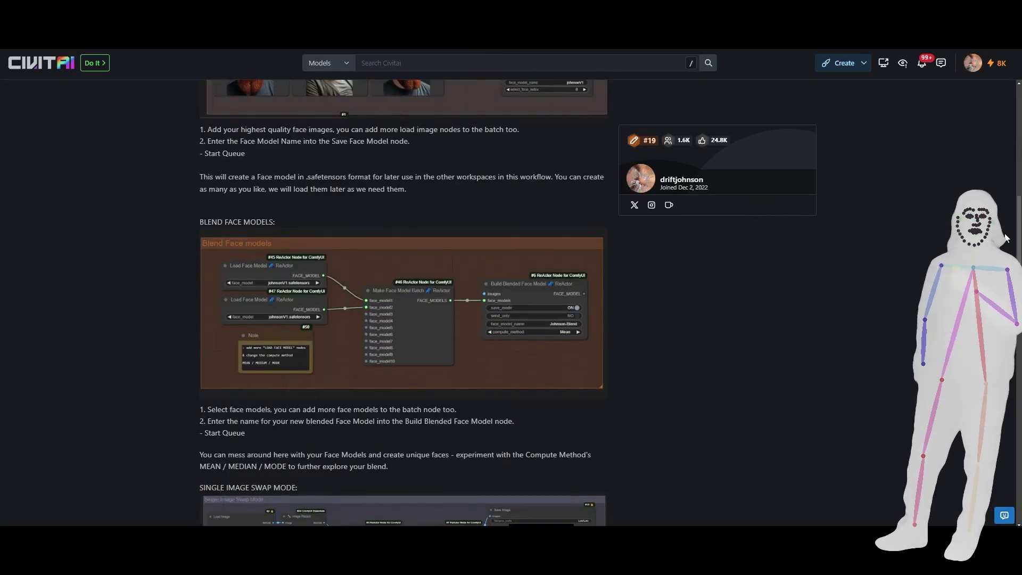
drag(1019, 229, 1015, 342)
key(Home)
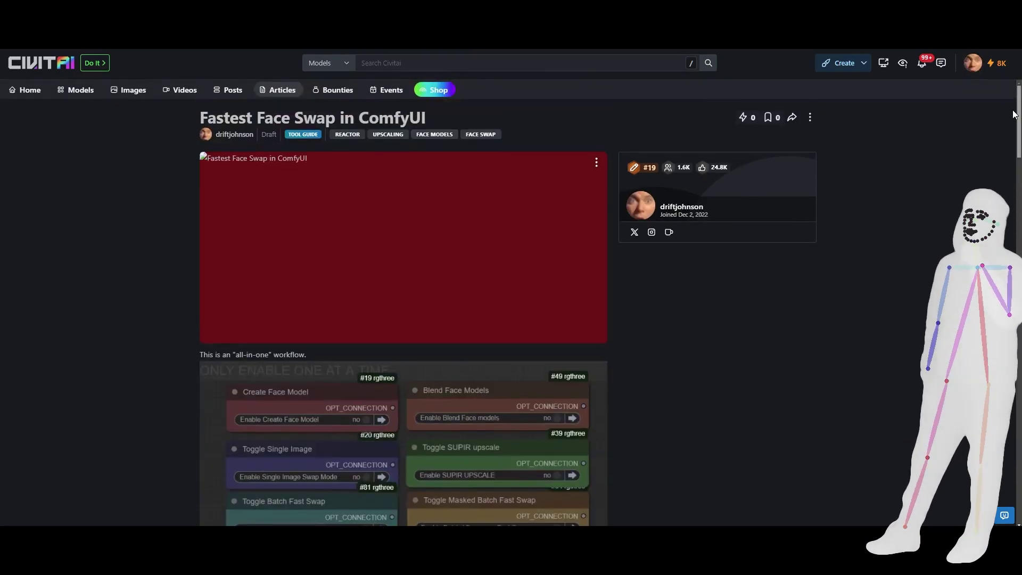
drag(201, 118, 440, 122)
click(710, 326)
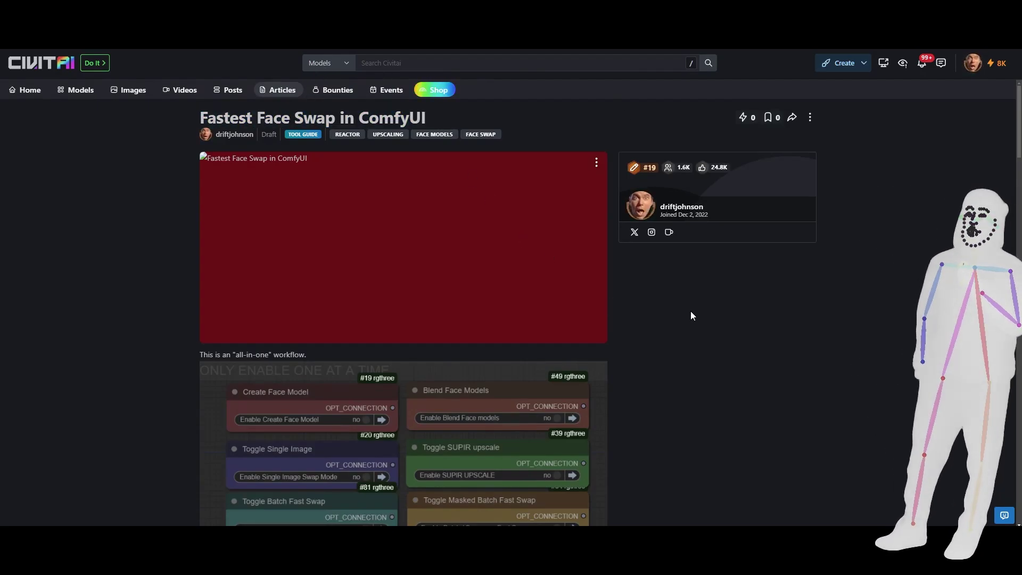
scroll(692, 311, down, 5)
scroll(690, 309, down, 1)
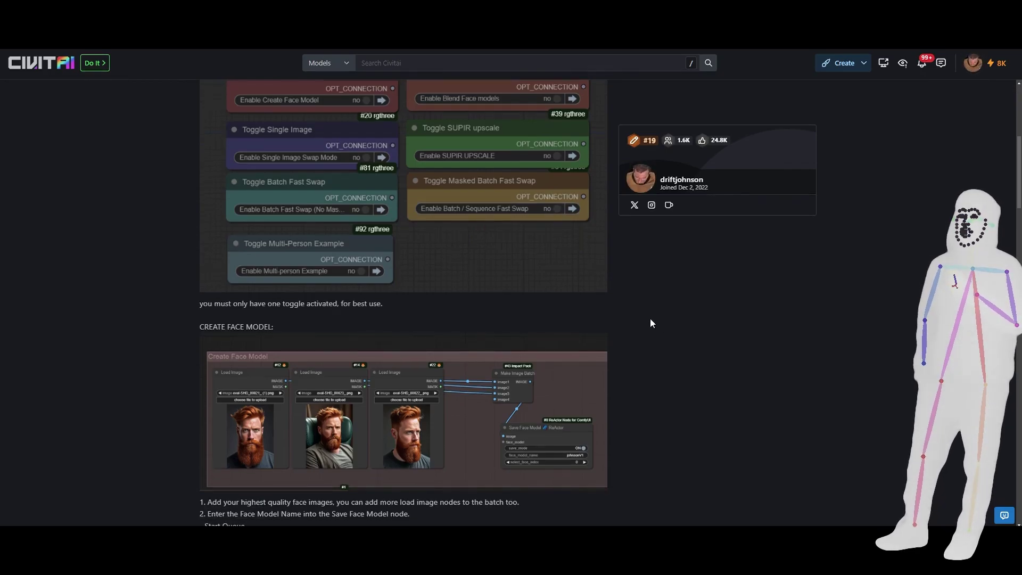
scroll(647, 320, down, 1)
scroll(651, 296, up, 3)
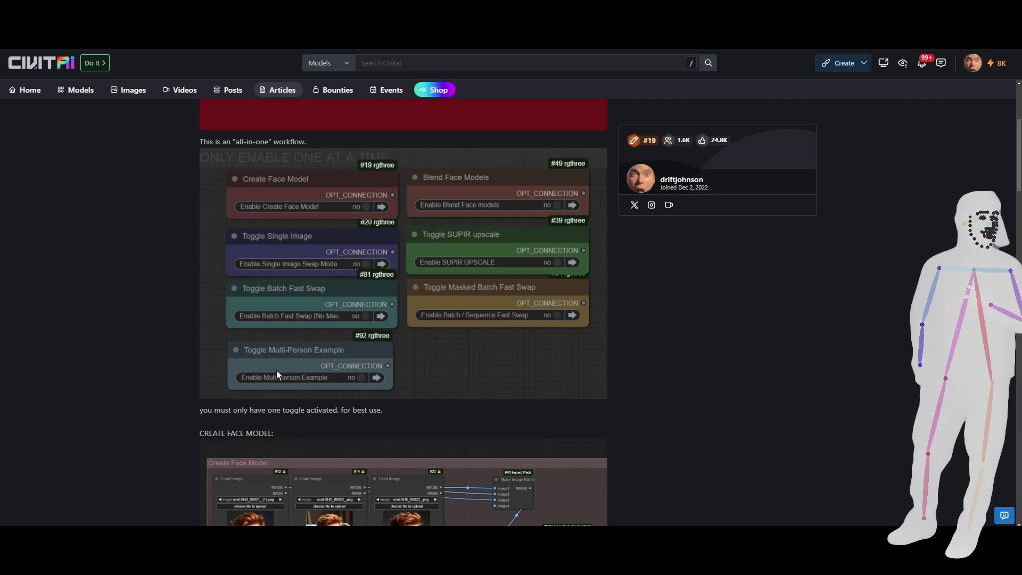
scroll(435, 257, down, 5)
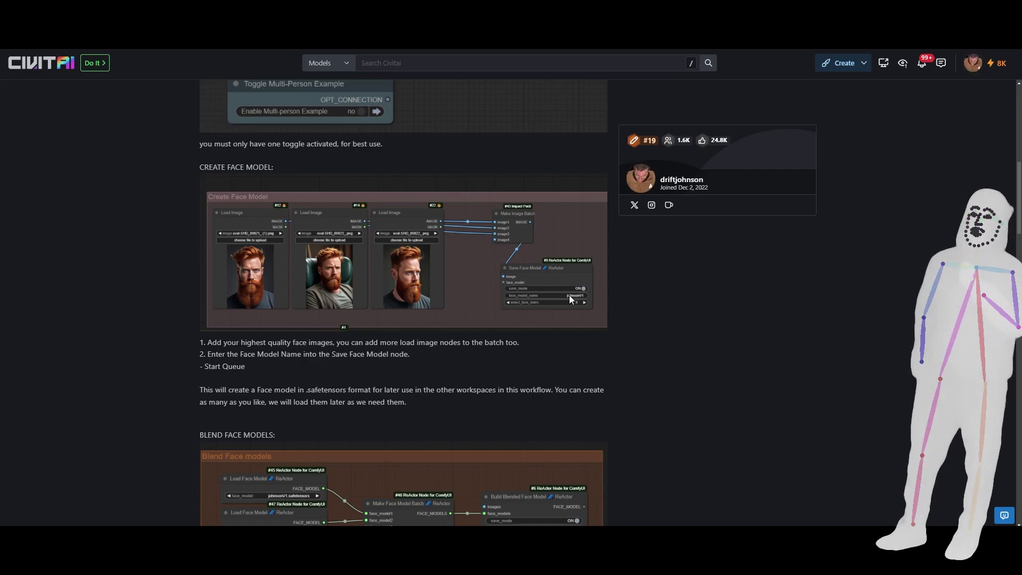
scroll(660, 282, down, 4)
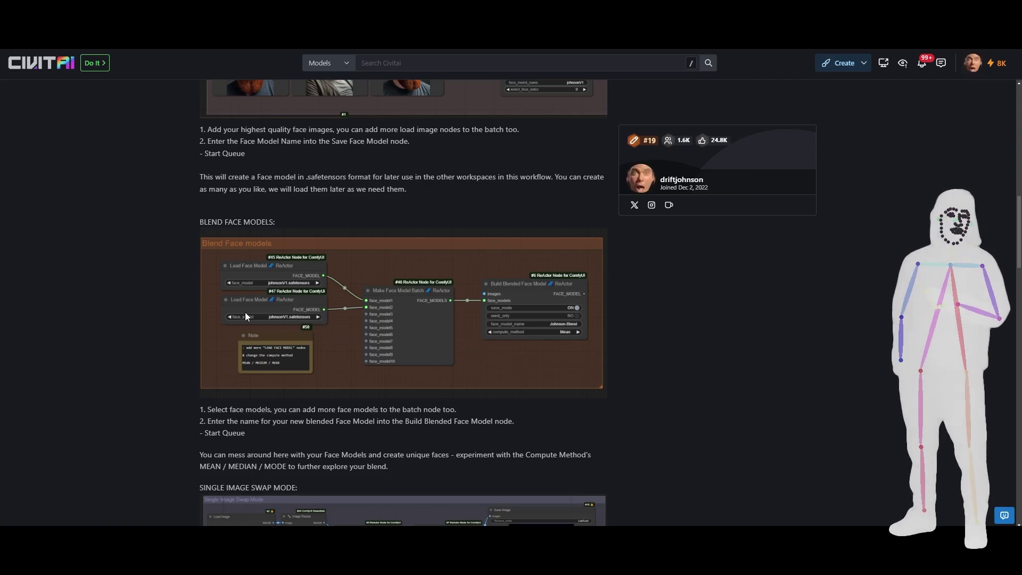
scroll(325, 265, up, 3)
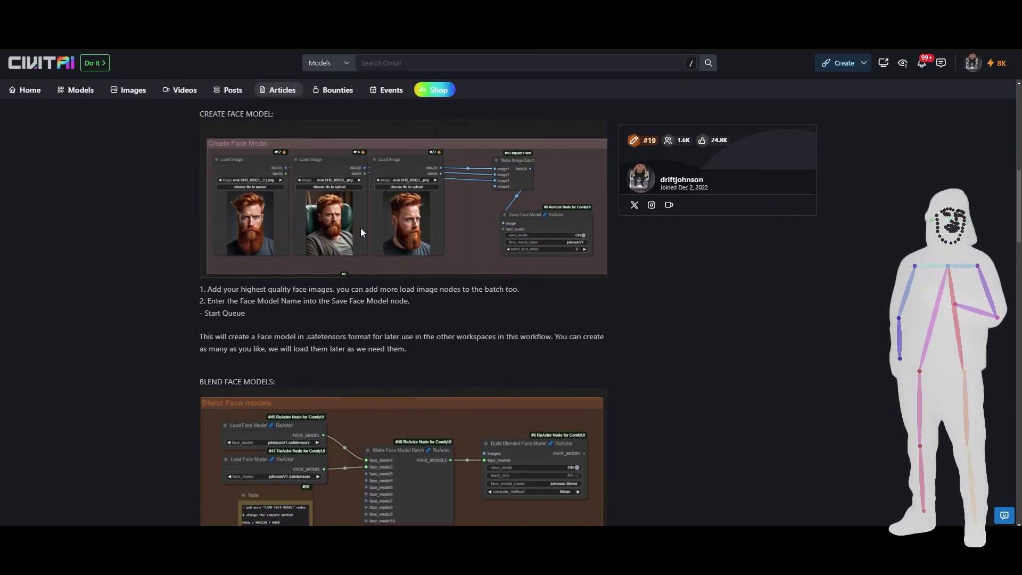
scroll(404, 218, down, 1)
scroll(442, 215, down, 3)
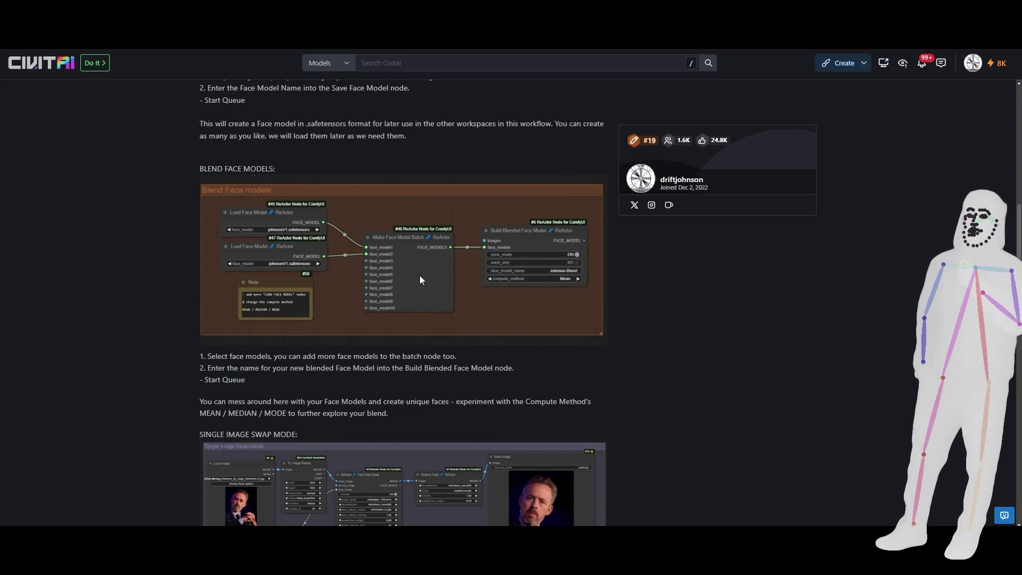
scroll(420, 276, down, 3)
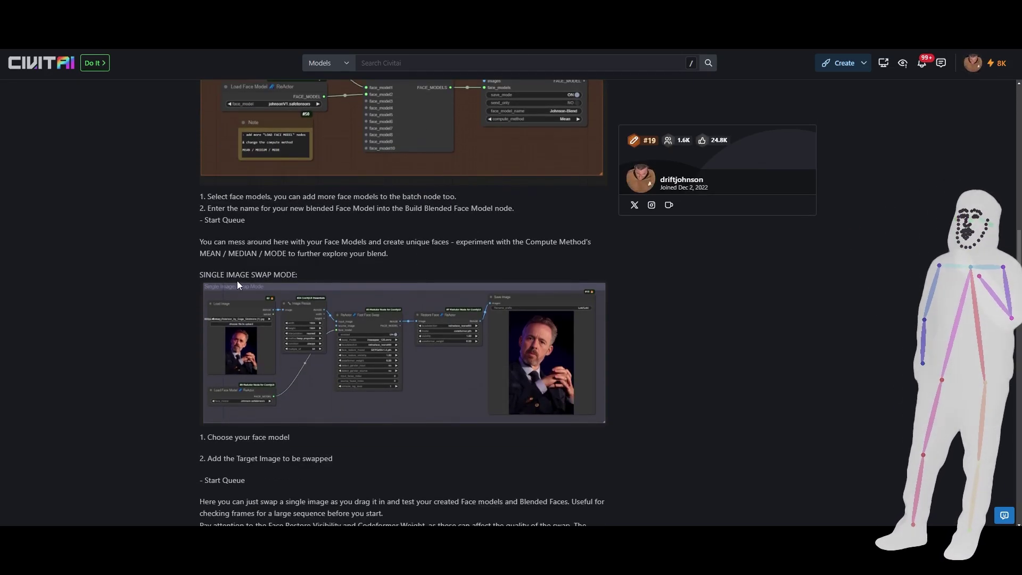
scroll(408, 303, up, 7)
scroll(408, 307, up, 7)
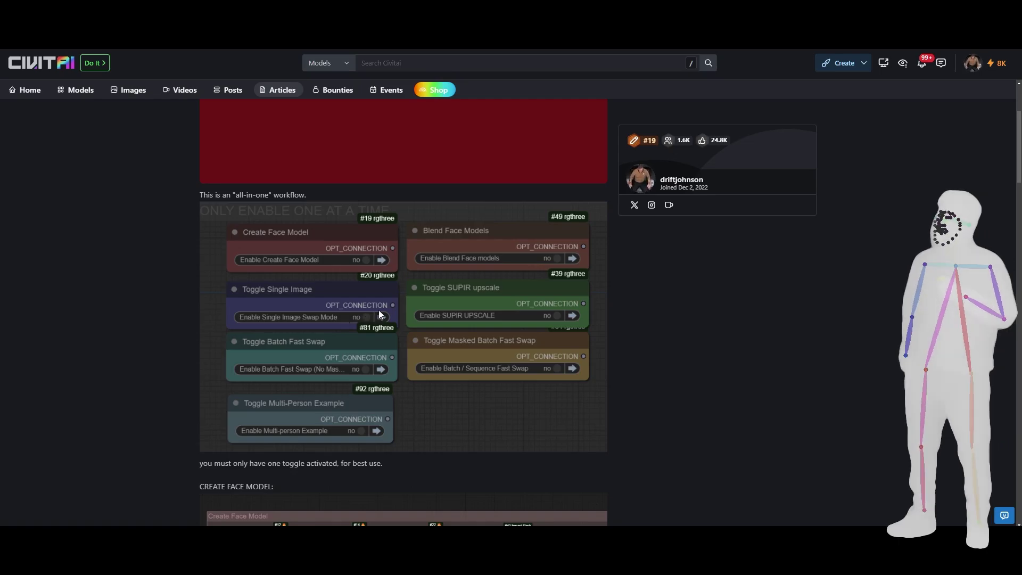
scroll(429, 336, down, 6)
scroll(428, 338, down, 8)
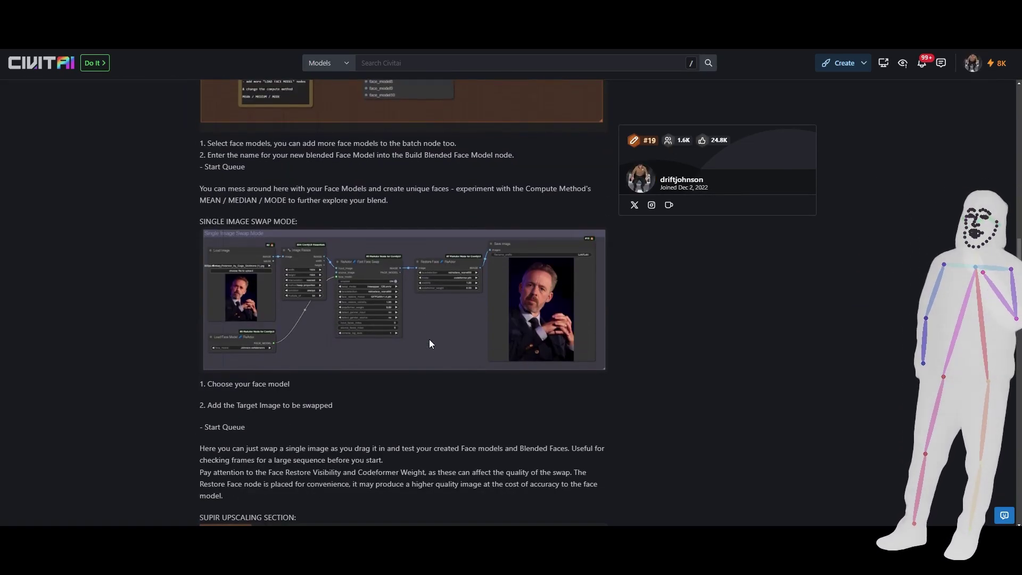
scroll(411, 330, down, 1)
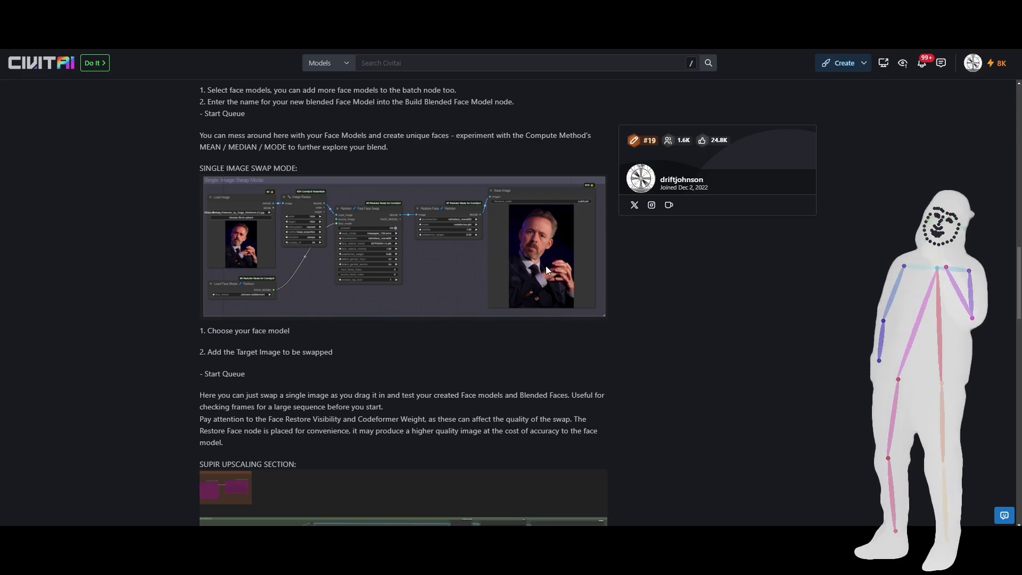
scroll(452, 323, down, 2)
scroll(426, 329, down, 3)
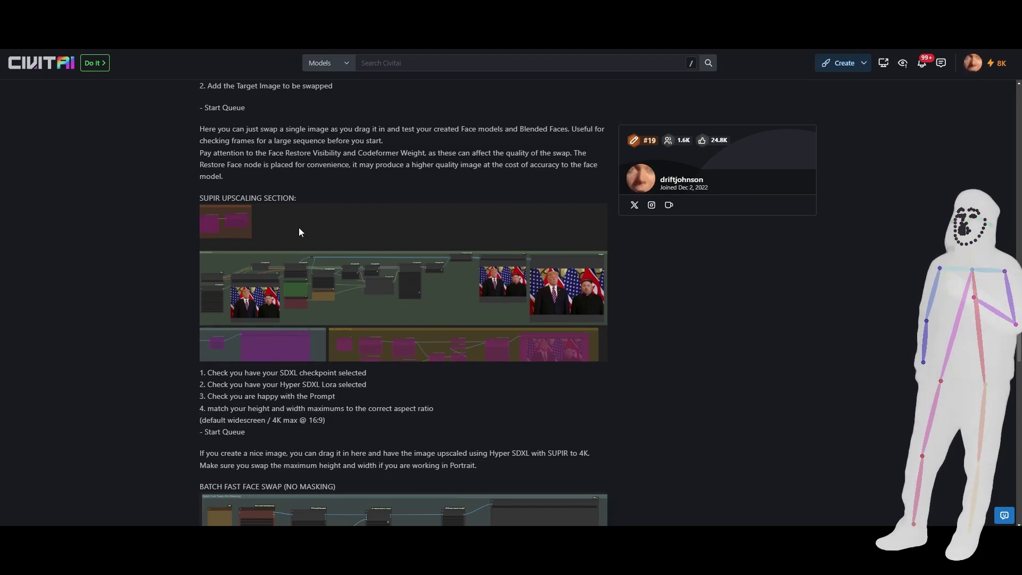
scroll(298, 232, down, 1)
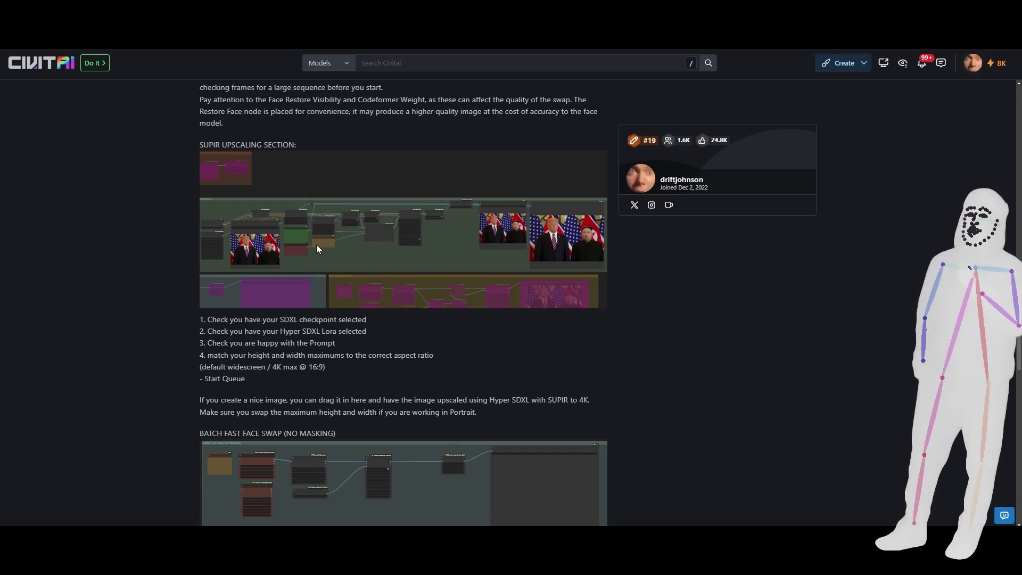
scroll(371, 273, down, 4)
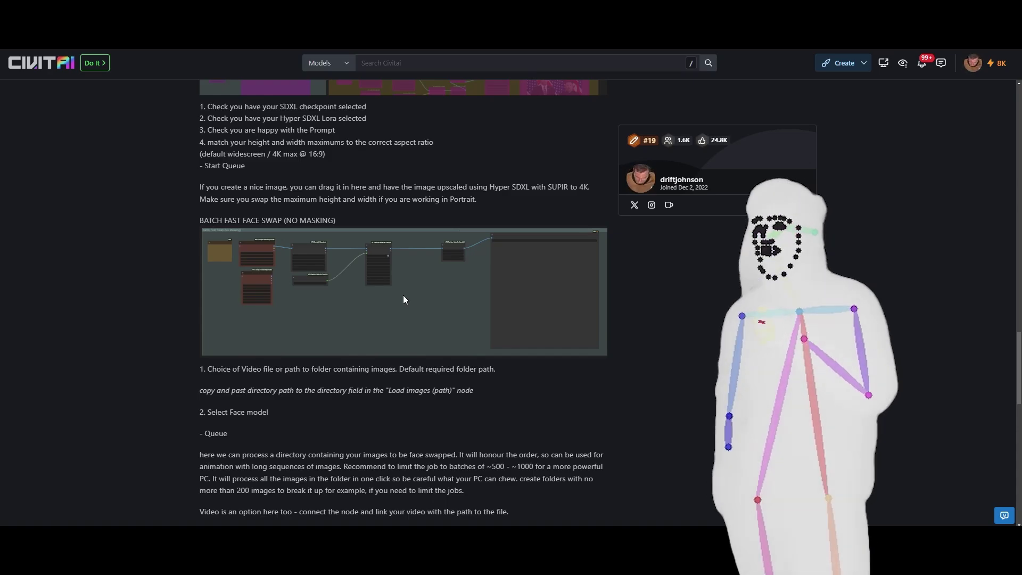
Step: Scroll down the article and select the BATCH SEQUENCE FAST SWAP (MASKED) heading
scroll(400, 314, down, 2)
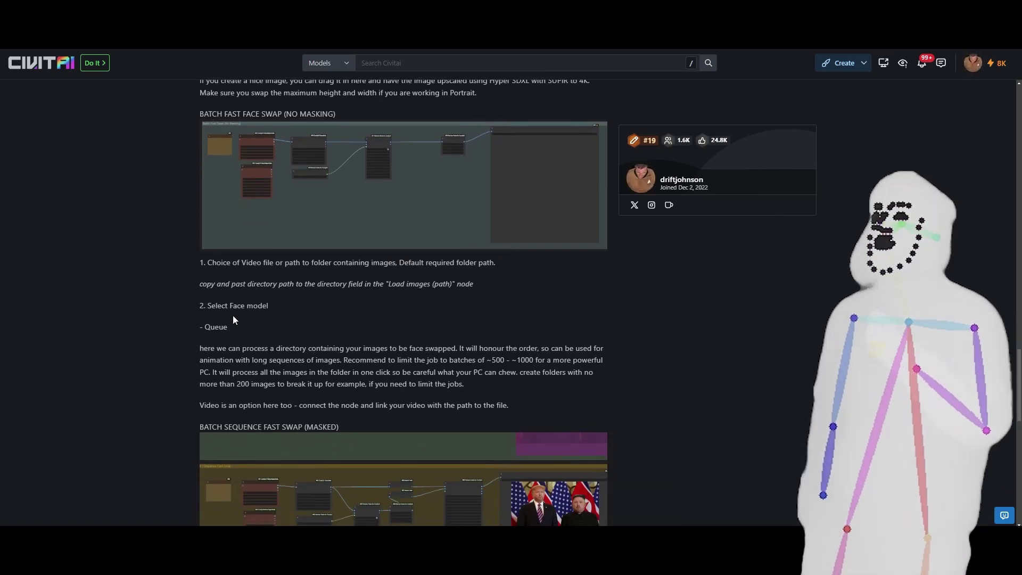
scroll(396, 202, down, 3)
scroll(396, 206, down, 1)
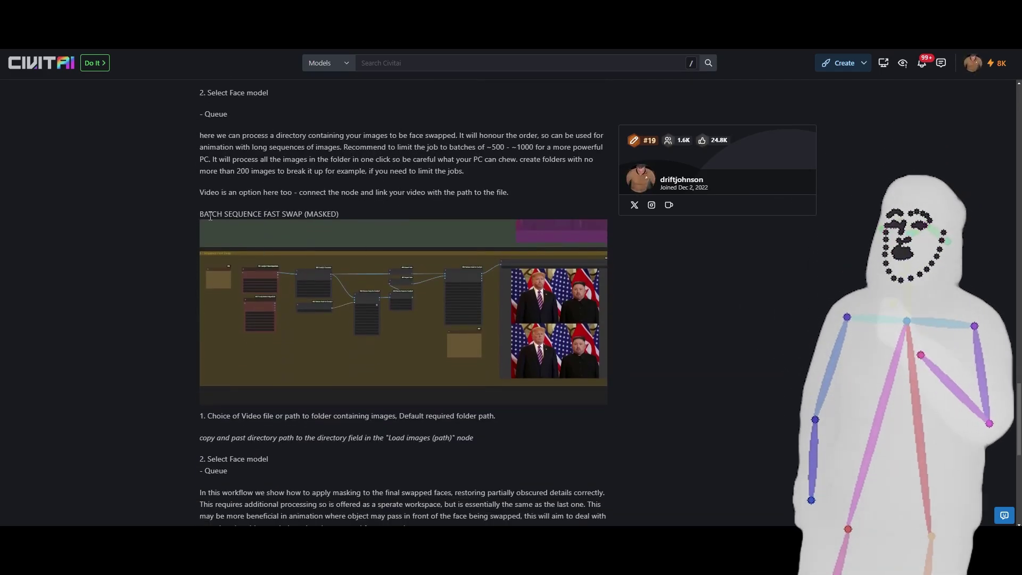
drag(201, 215, 335, 223)
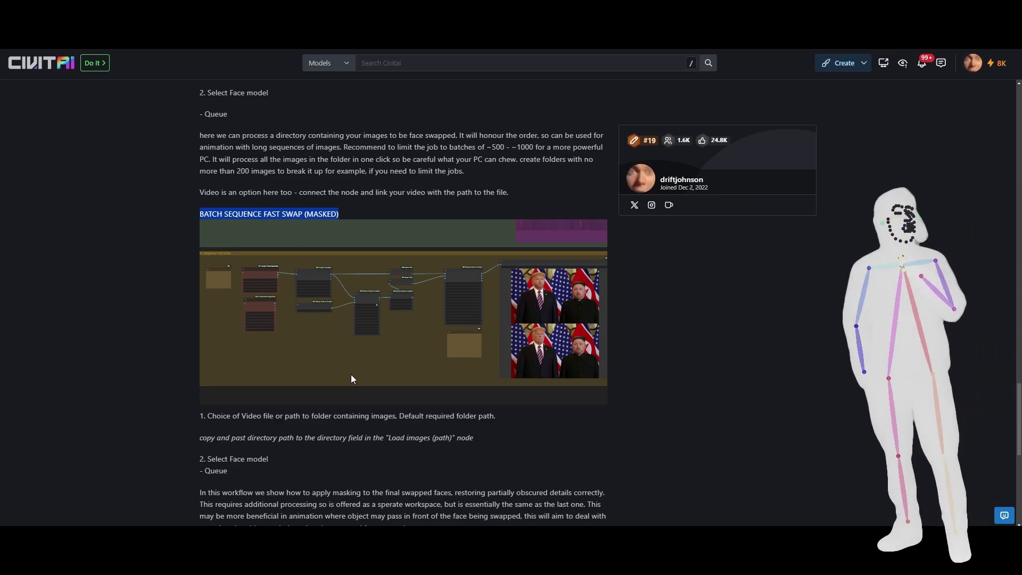
Step: Highlight 'input faces index' in step 3, then scroll back up to the Create Face Model steps
scroll(408, 330, down, 4)
scroll(410, 334, down, 2)
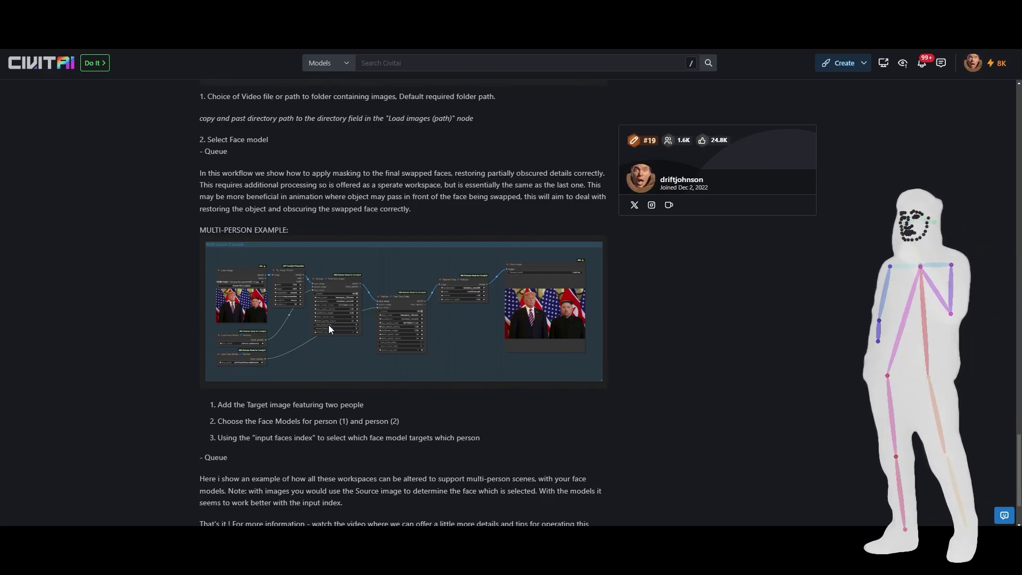
drag(251, 437, 333, 441)
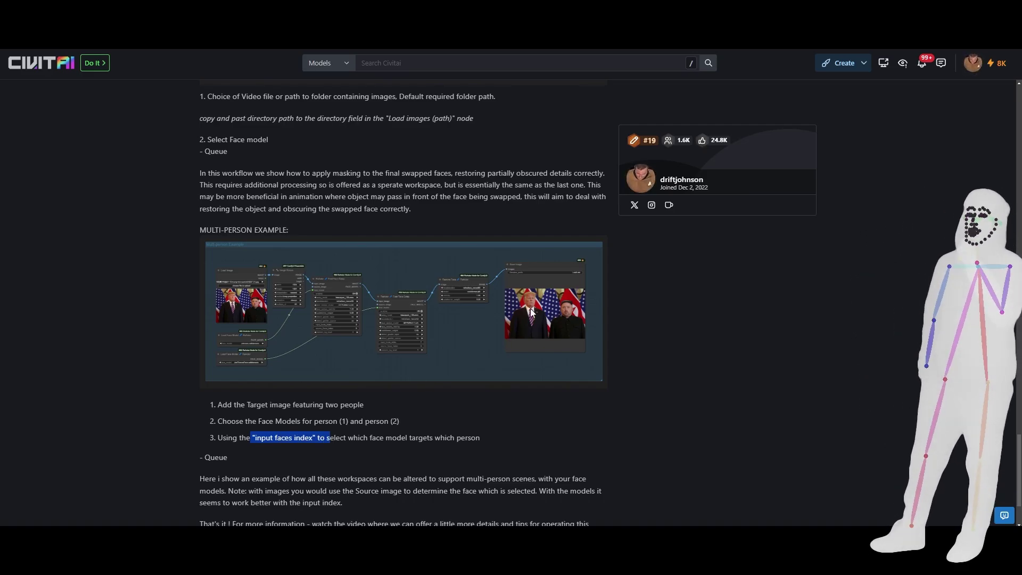
scroll(479, 309, down, 2)
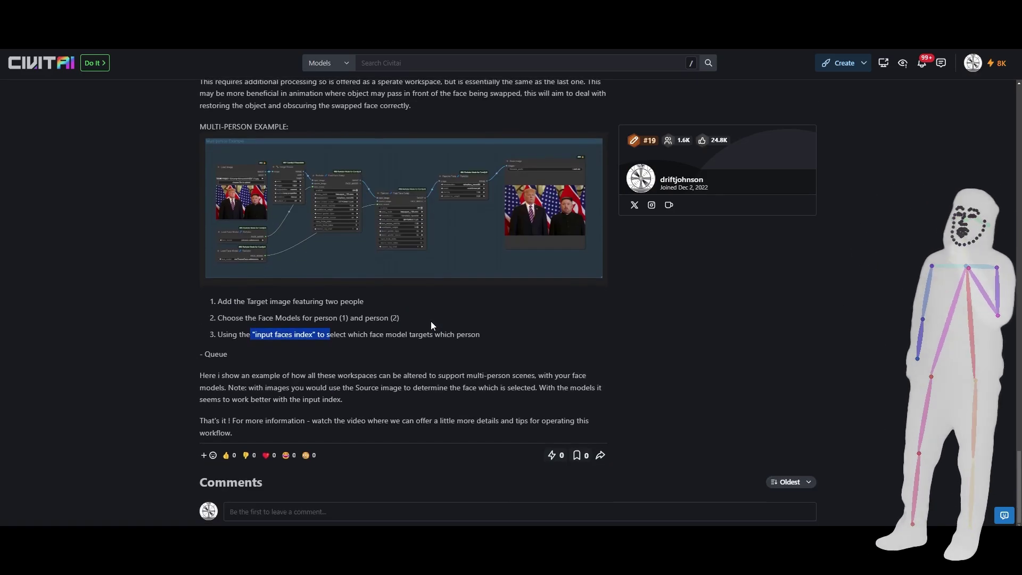
scroll(472, 351, up, 8)
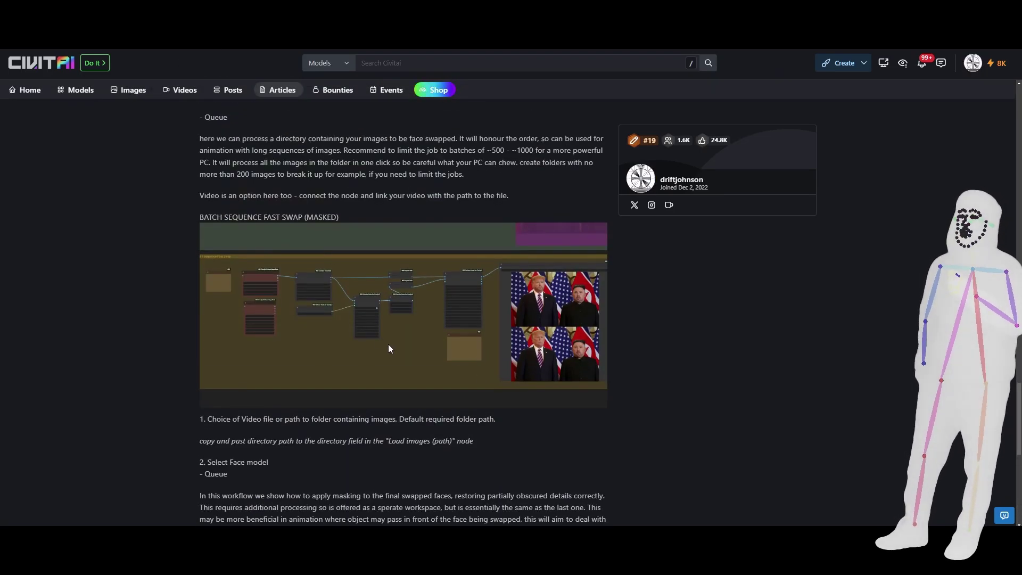
scroll(389, 348, up, 20)
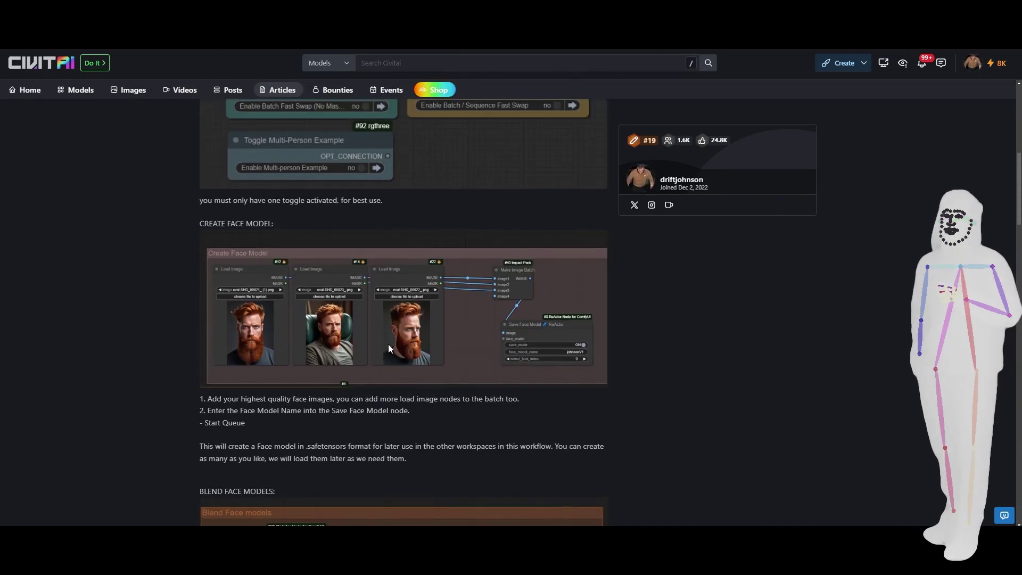
scroll(388, 344, up, 9)
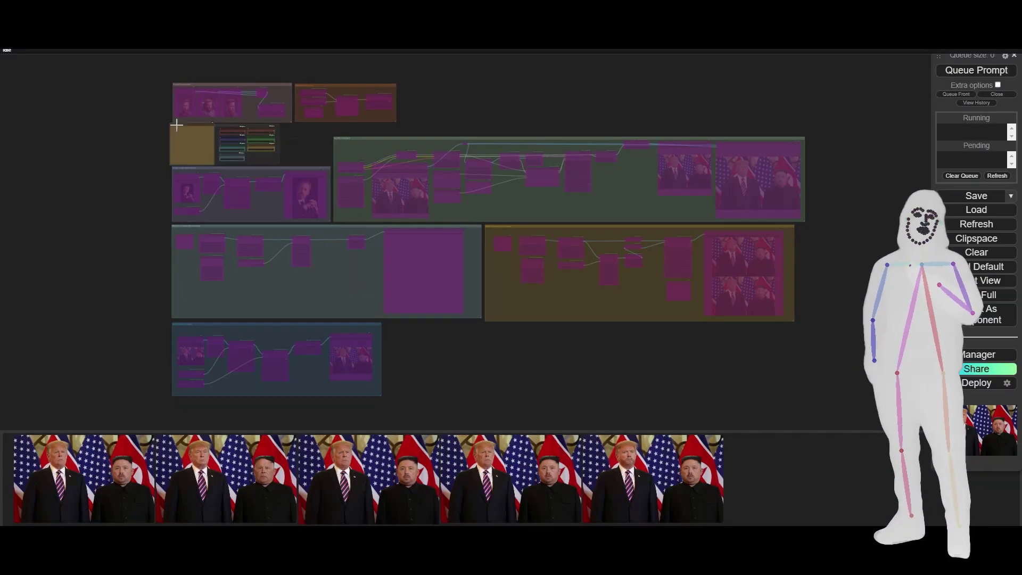
Step: Set Enable Create Face Model to yes and view the group's three red-haired face images
scroll(217, 102, up, 15)
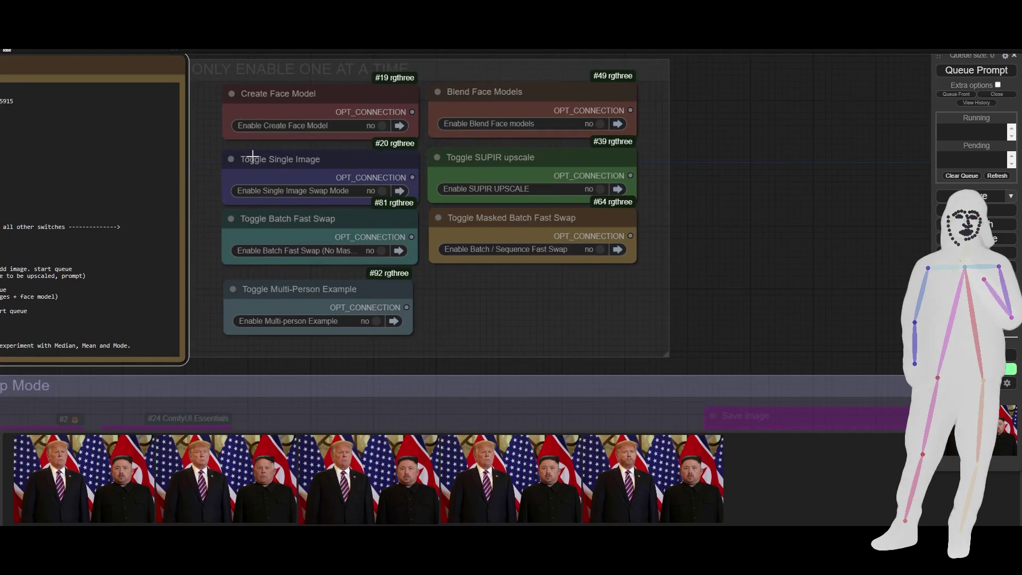
click(372, 127)
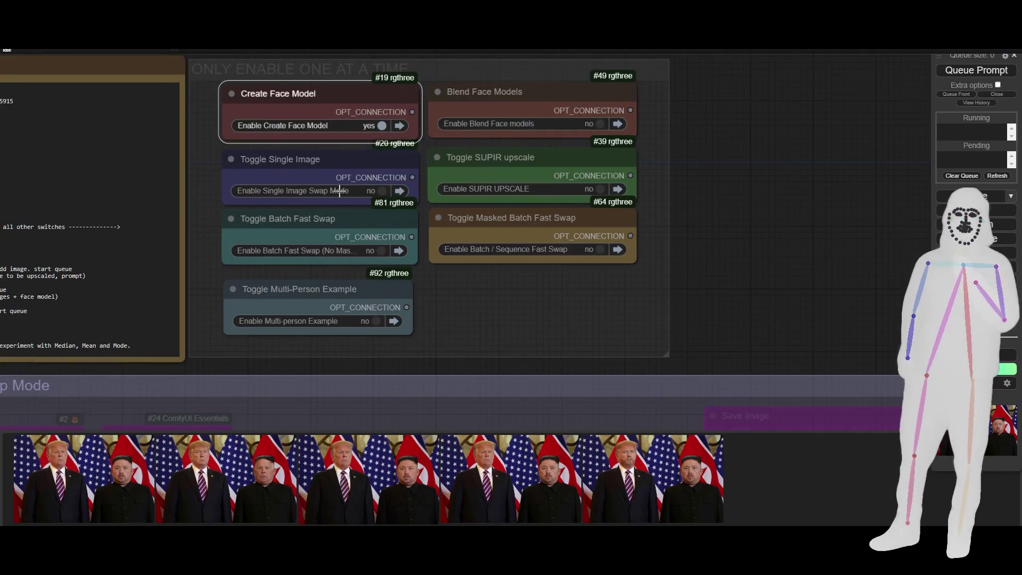
scroll(308, 168, down, 5)
drag(710, 162, 696, 352)
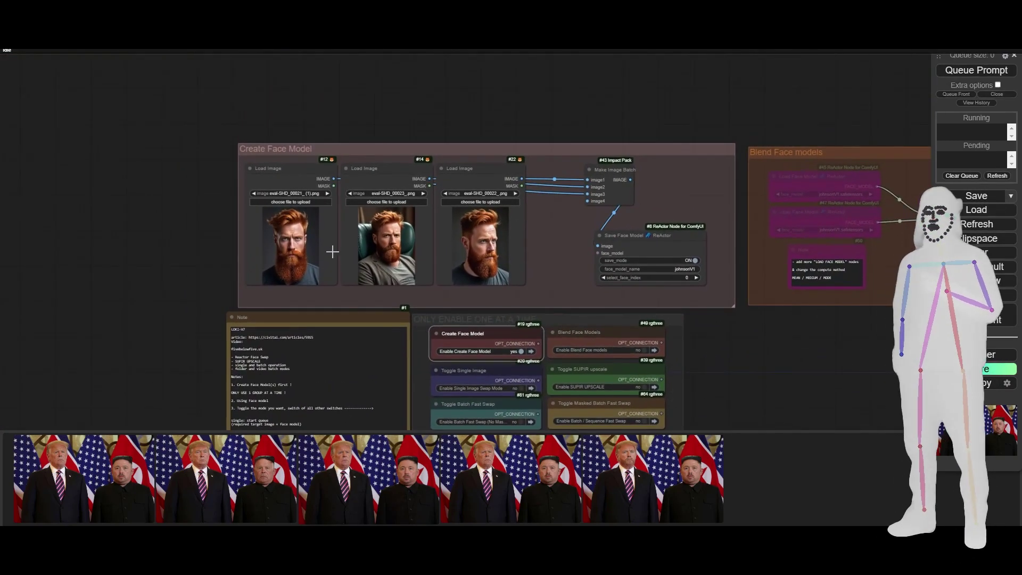
scroll(332, 252, up, 5)
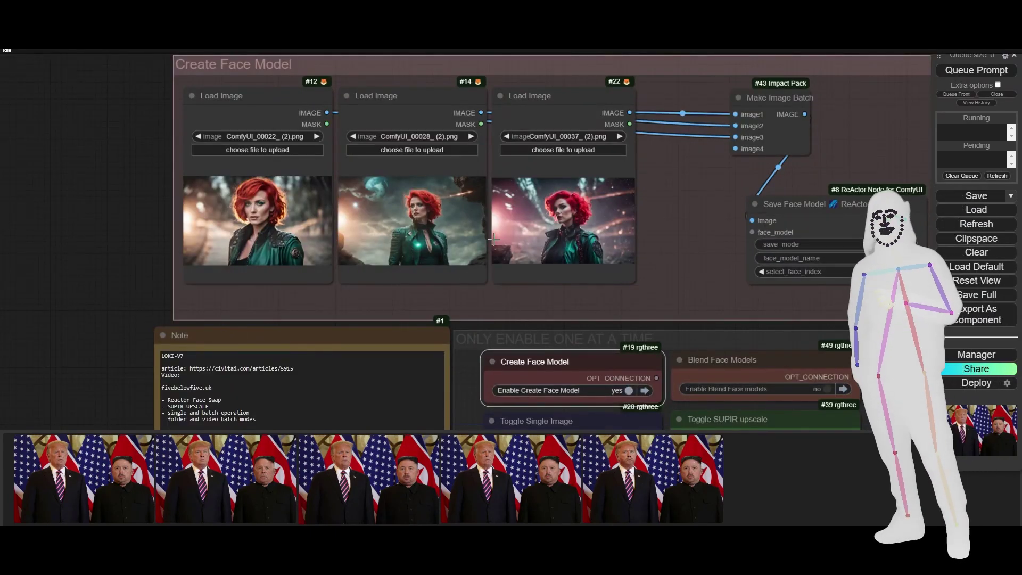
Step: Name the face model thorraV1 in Save Face Model and queue the prompt to save it
click(897, 261)
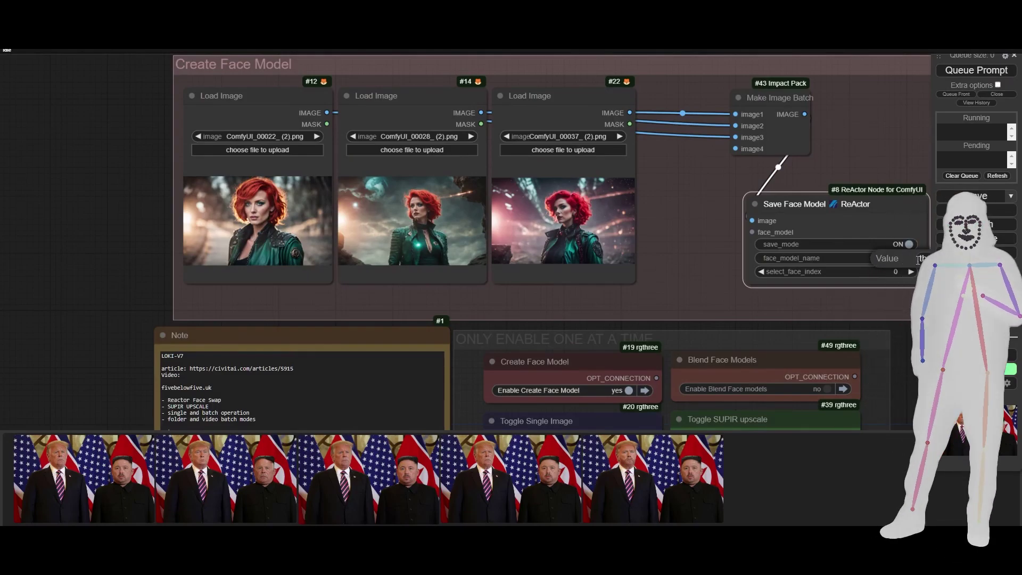
key(Return)
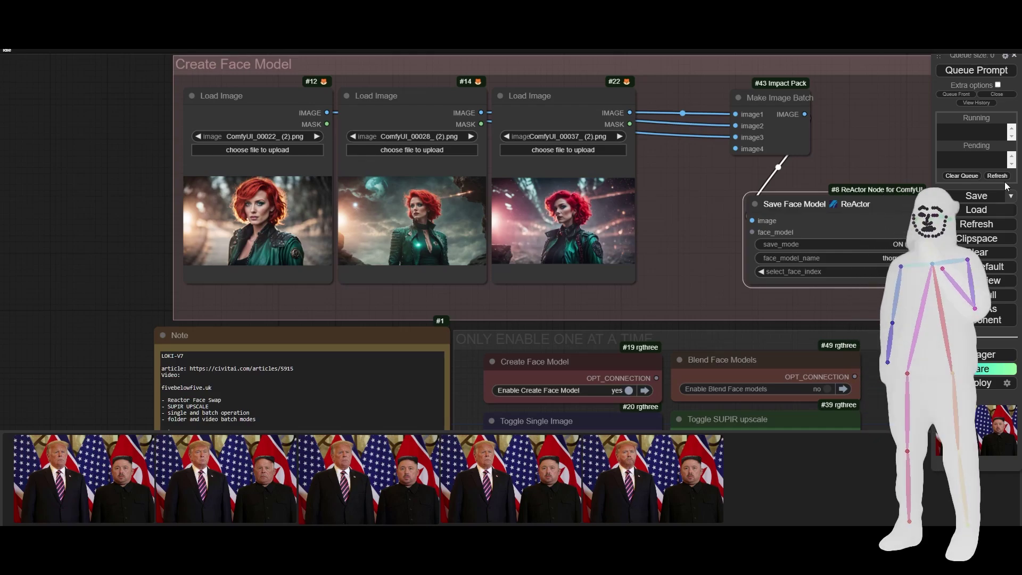
drag(738, 148, 701, 161)
click(826, 172)
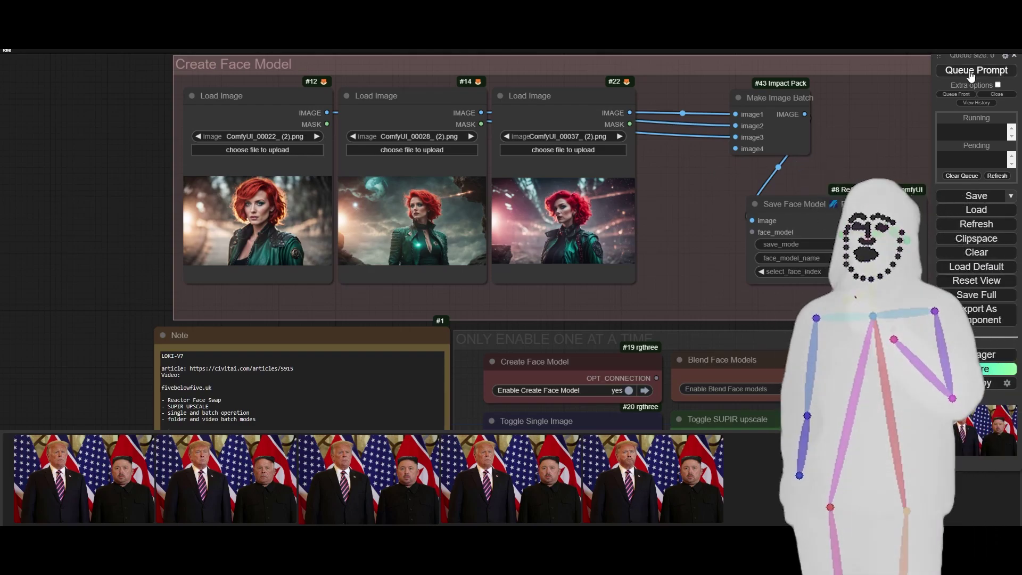
click(971, 71)
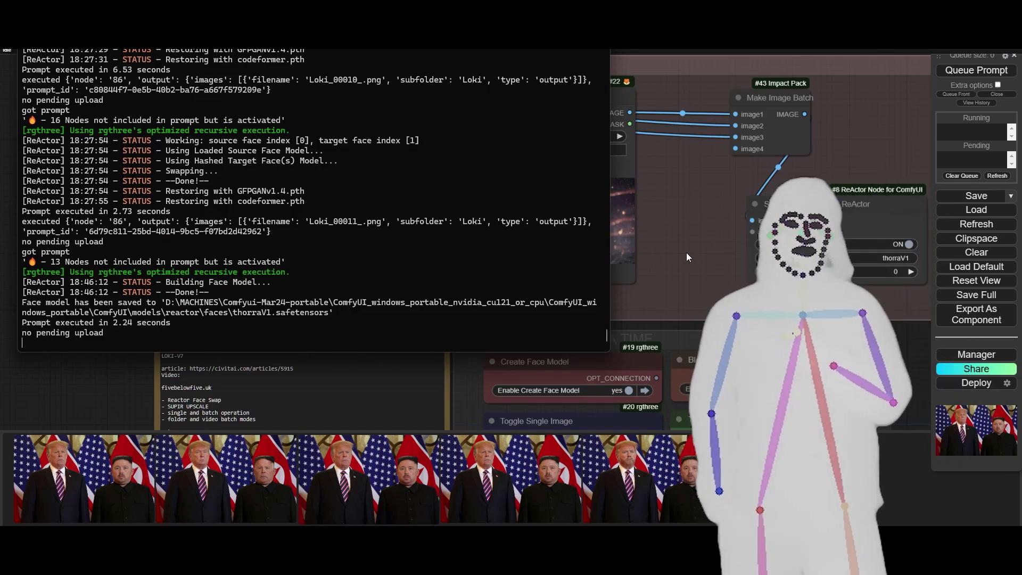
click(686, 254)
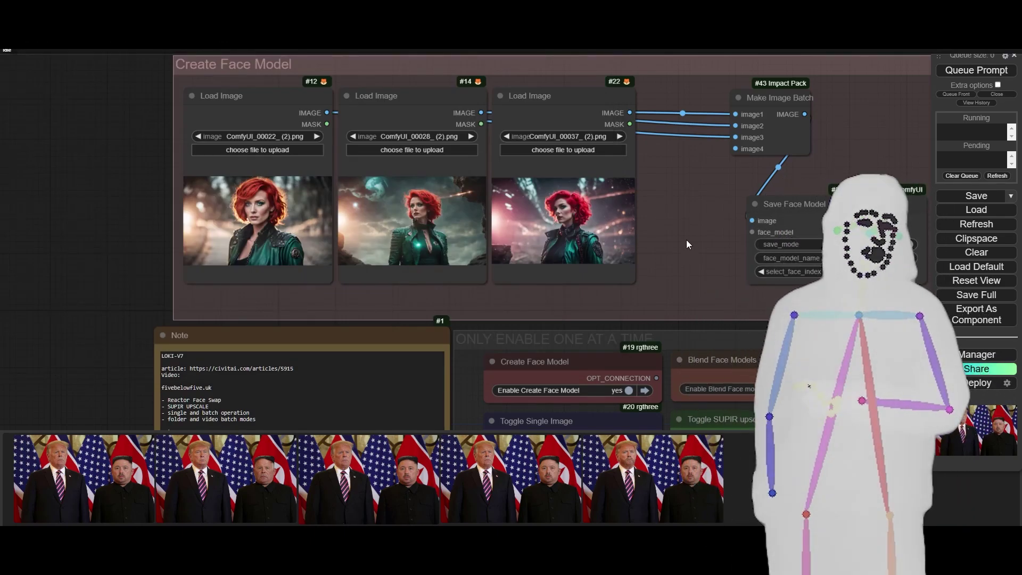
Step: Turn off Enable Create Face Model, turn on Single Image Swap Mode, and queue the prompt
click(628, 390)
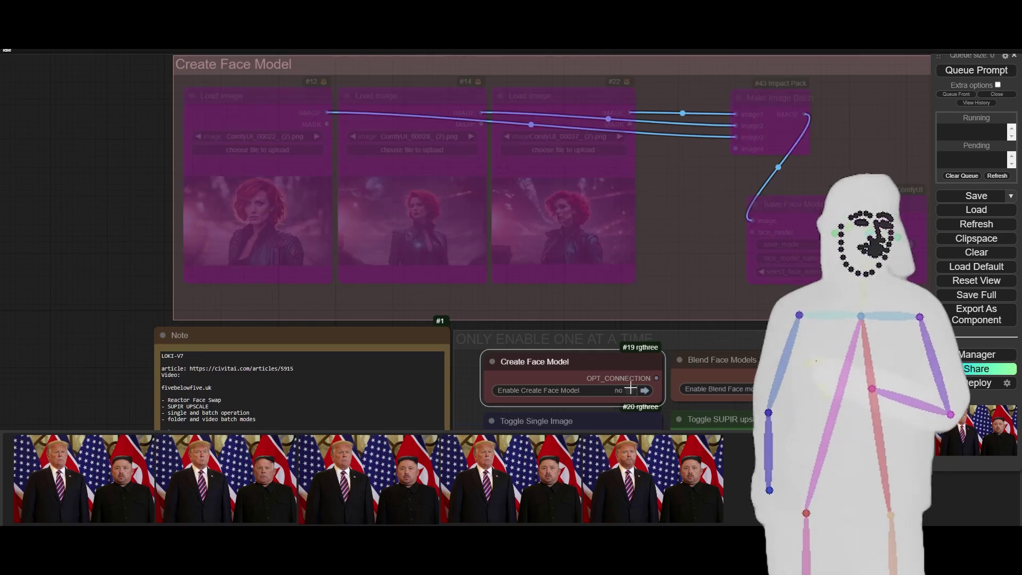
drag(729, 302, 720, 126)
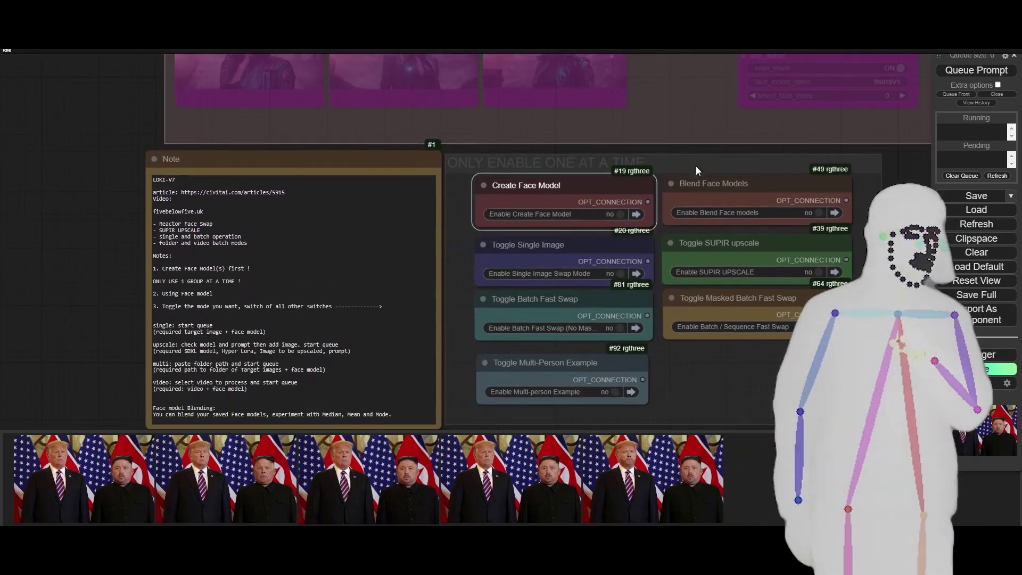
click(625, 273)
drag(690, 398, 653, 65)
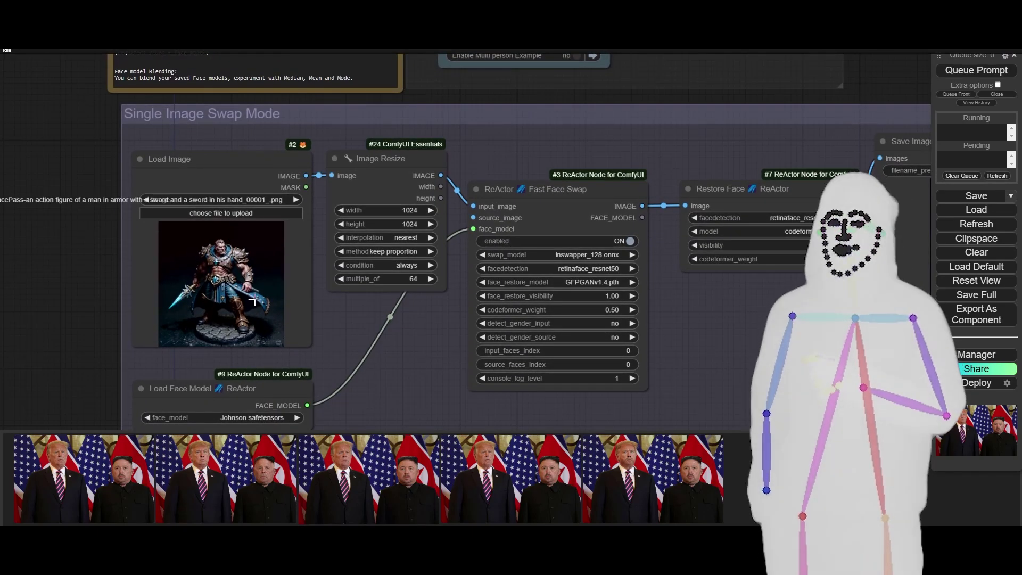
drag(378, 402, 522, 385)
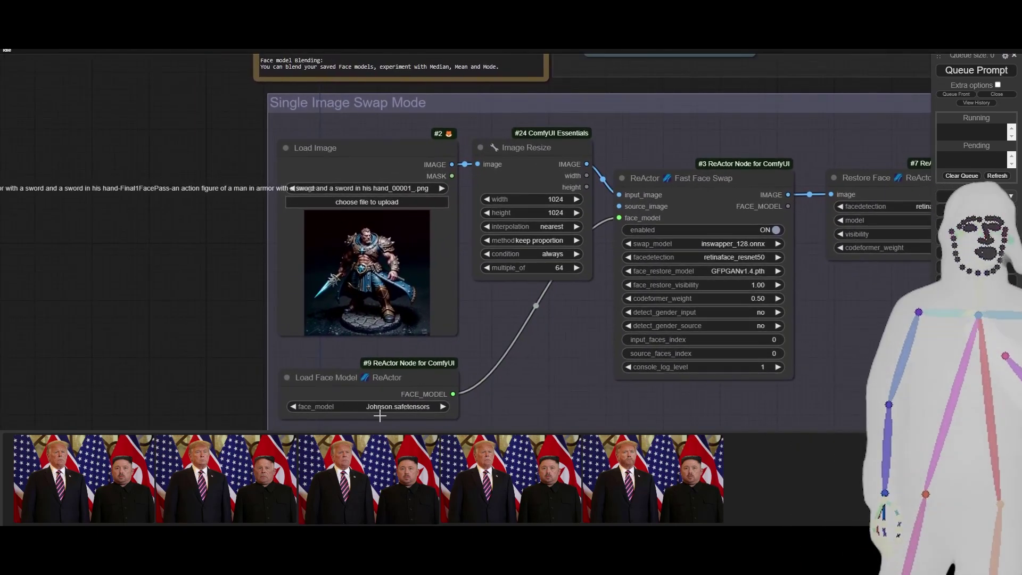
click(976, 70)
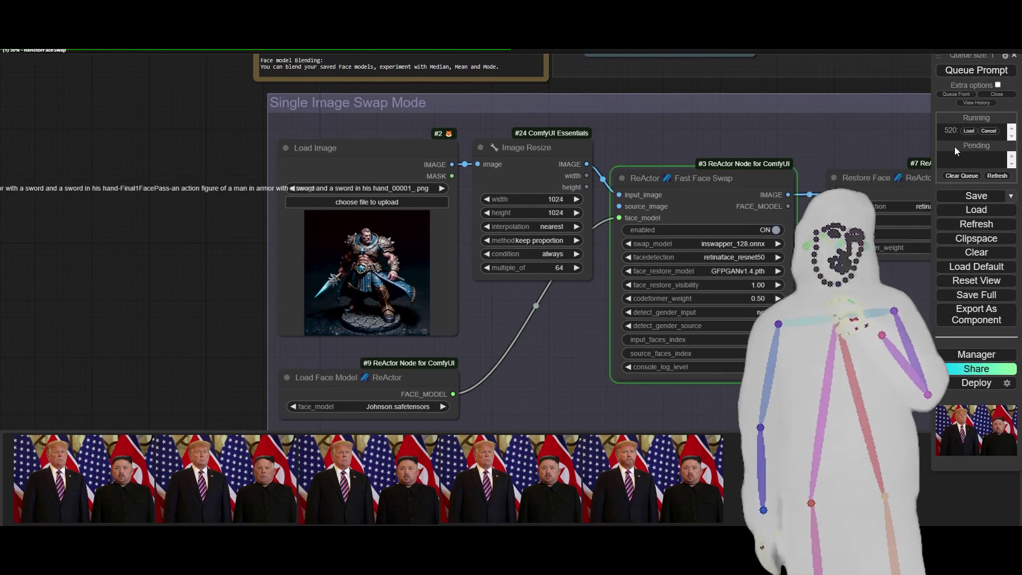
Step: Inspect the armored warrior rendered with the Johnson face model in Save Image
drag(822, 359, 611, 323)
drag(698, 318, 340, 305)
scroll(340, 306, up, 1)
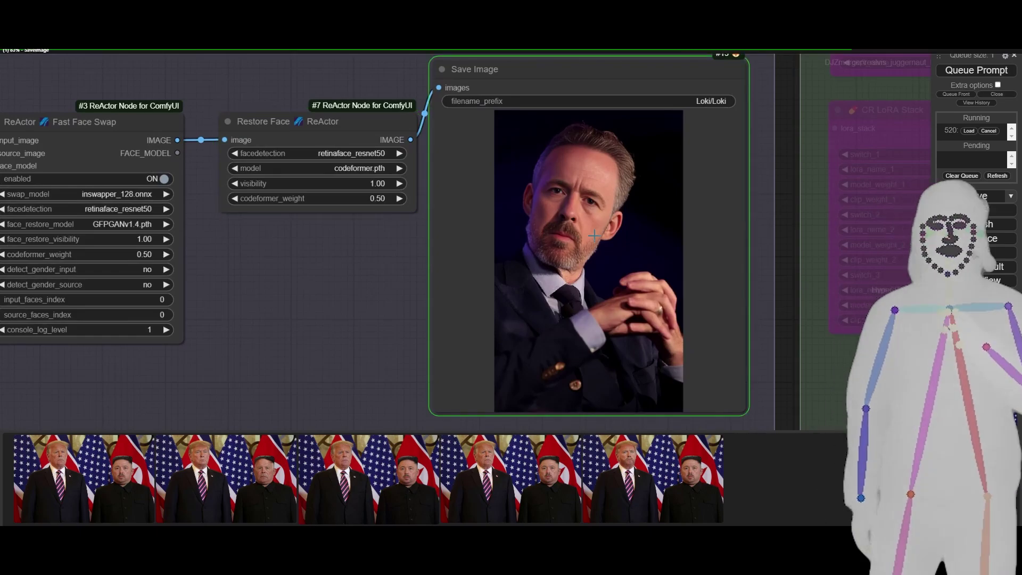
scroll(592, 236, up, 6)
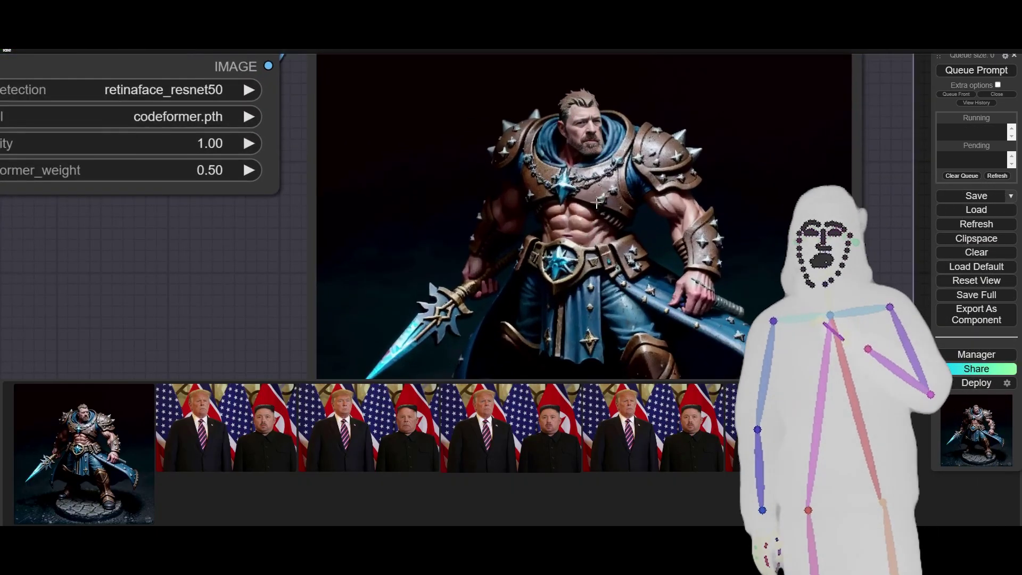
scroll(632, 262, down, 1)
scroll(632, 262, down, 5)
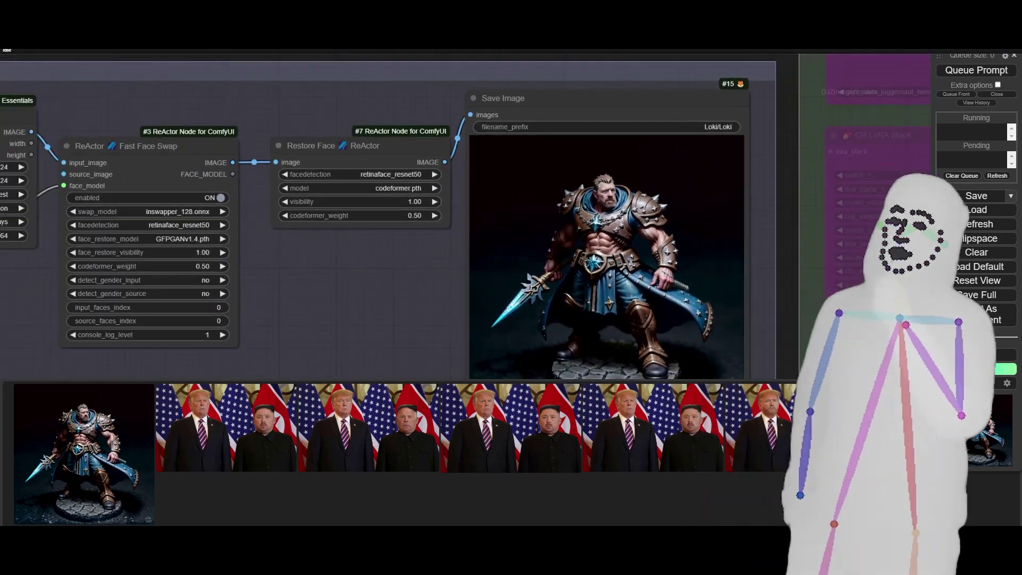
scroll(645, 241, up, 5)
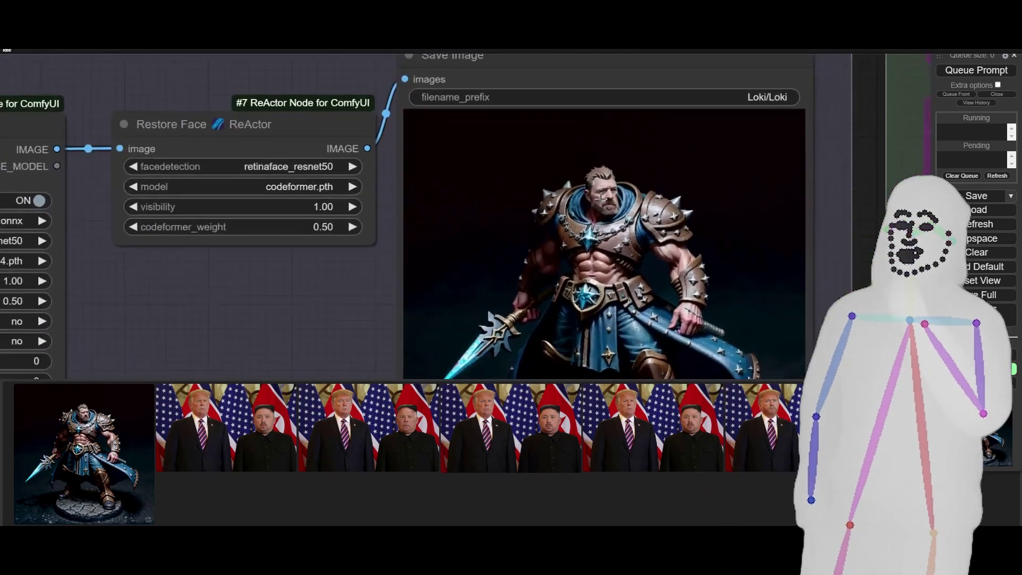
scroll(679, 215, down, 4)
scroll(684, 218, down, 3)
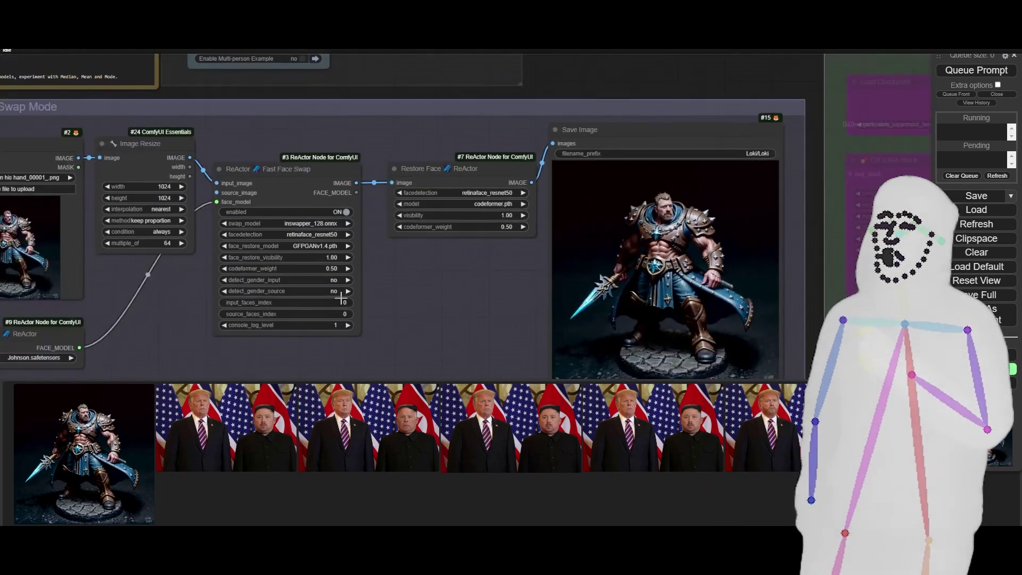
scroll(413, 308, up, 3)
scroll(343, 296, up, 6)
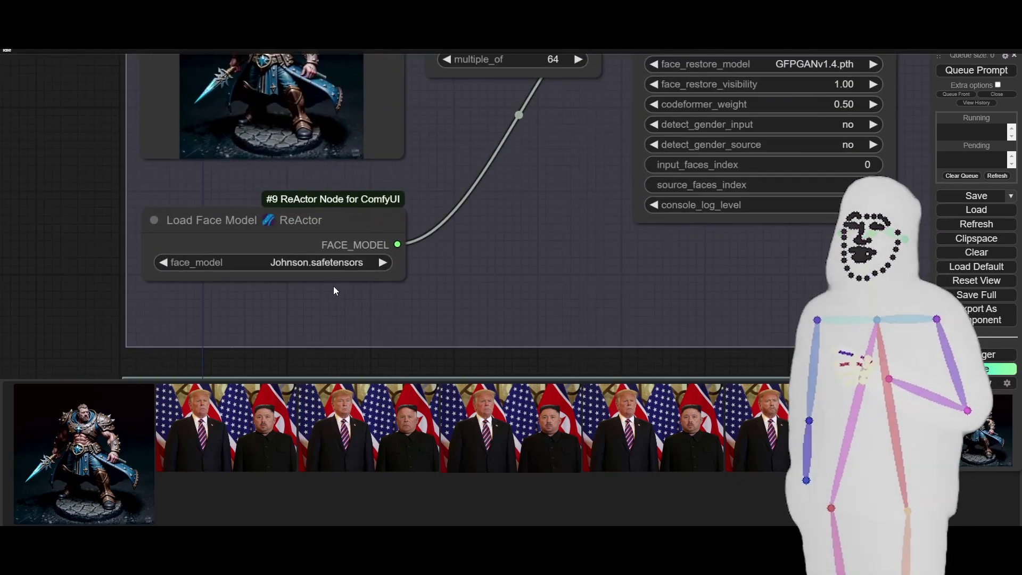
Step: Select thorraV1.safetensors in Load Face Model and queue the swap
click(322, 263)
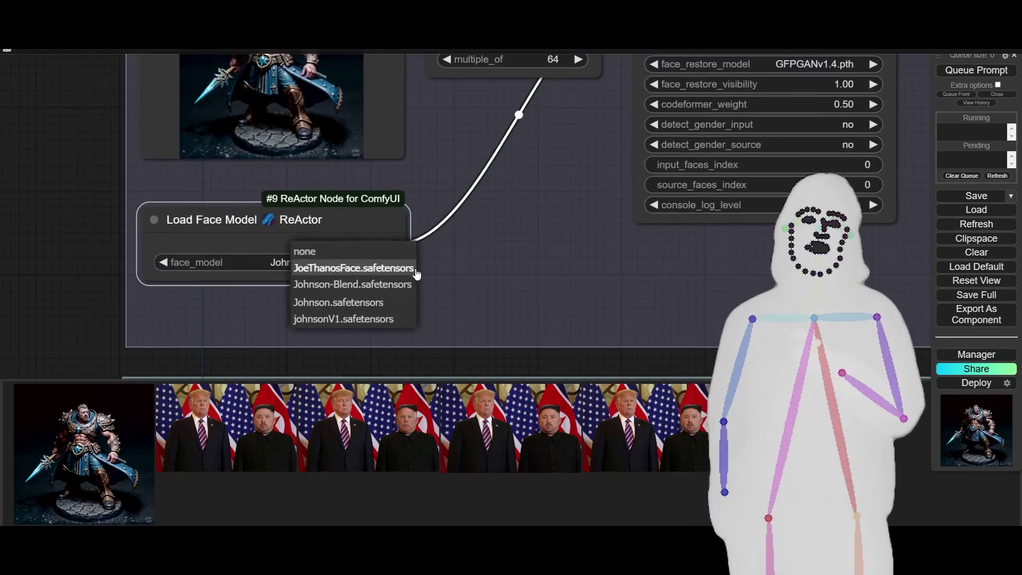
click(288, 264)
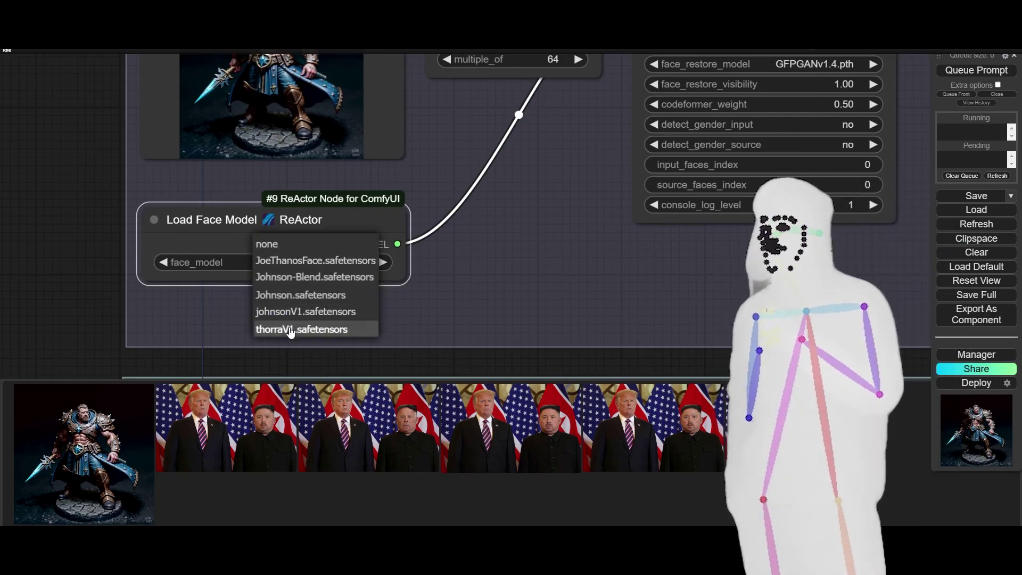
click(290, 330)
click(974, 71)
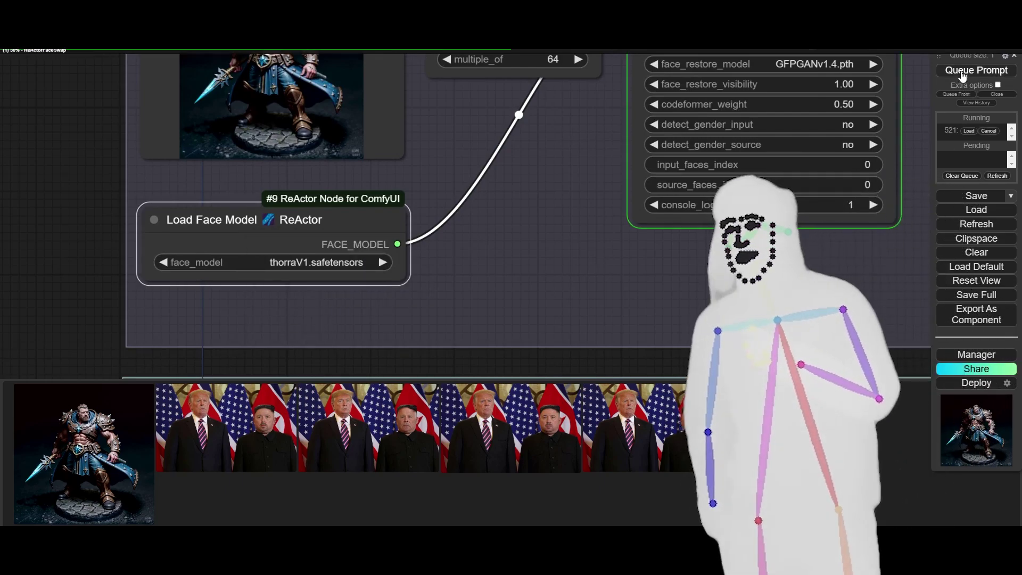
Step: Review the thorraV1 warrior result, then load a dark-armored woman photo into Load Image
scroll(483, 242, down, 5)
drag(737, 250, 319, 275)
scroll(548, 160, up, 15)
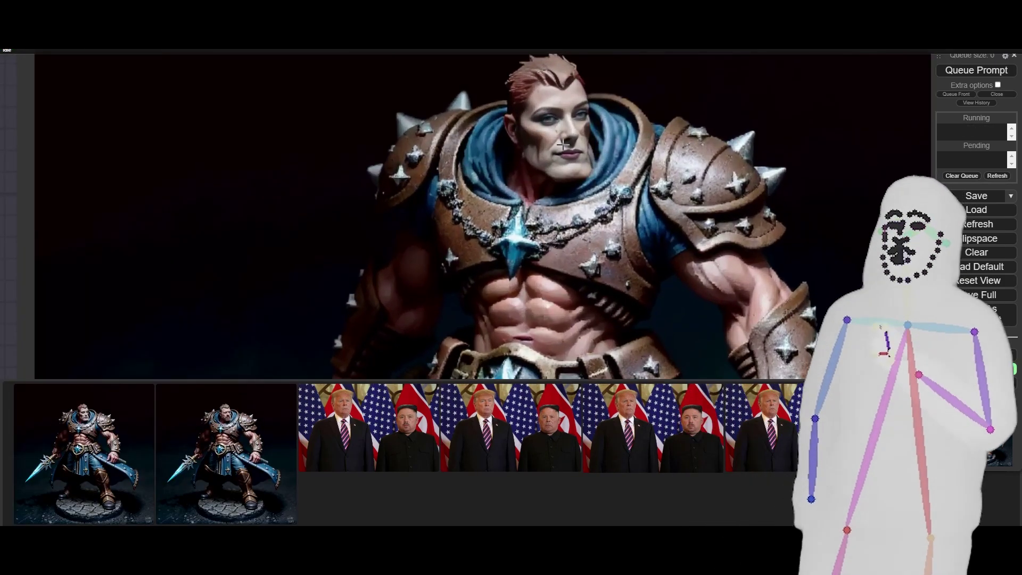
scroll(573, 132, down, 10)
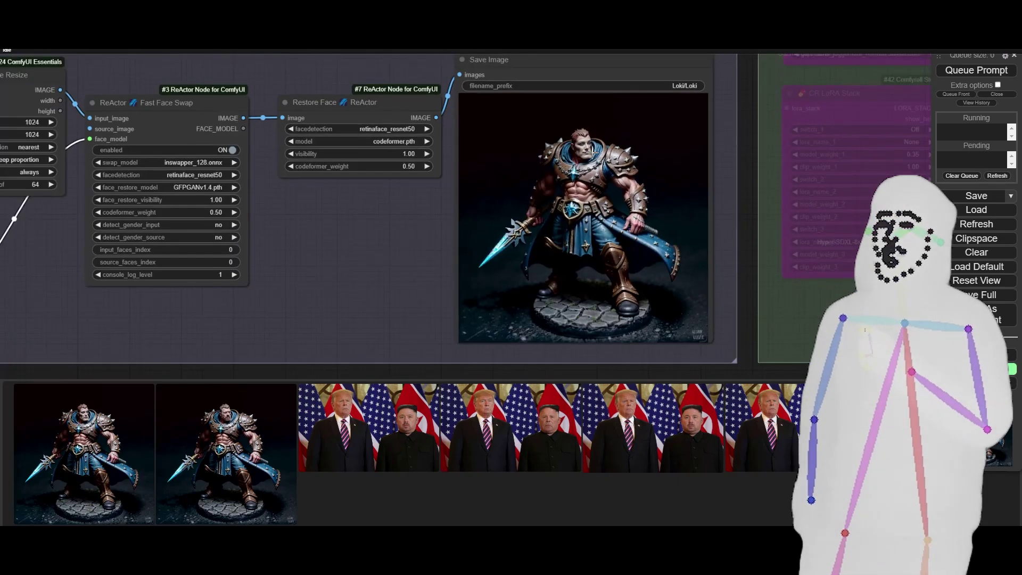
drag(356, 251, 722, 254)
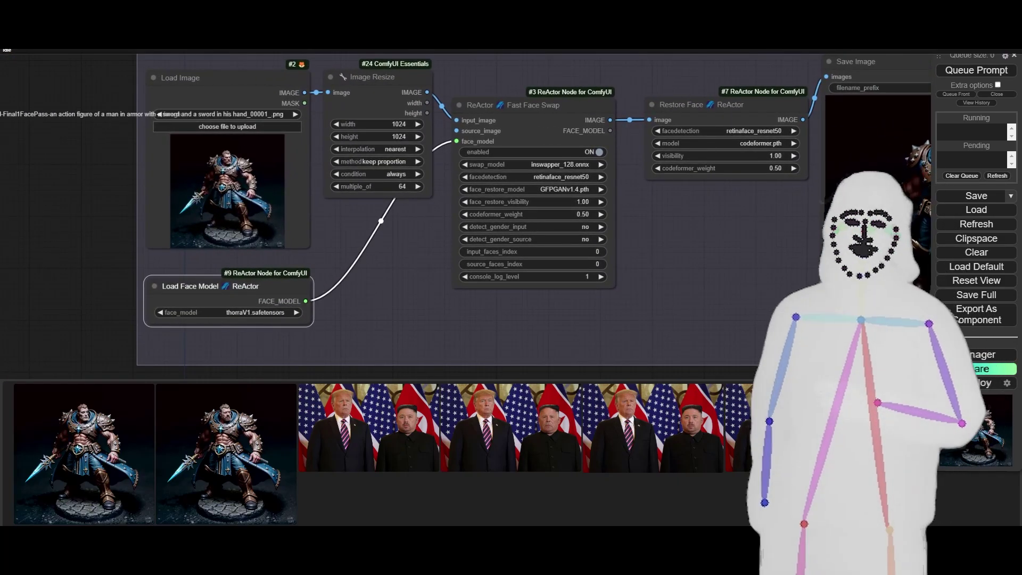
drag(53, 271, 224, 203)
Step: Queue the swap on the dark-armored woman photo and bring Save Image into view
scroll(232, 199, up, 5)
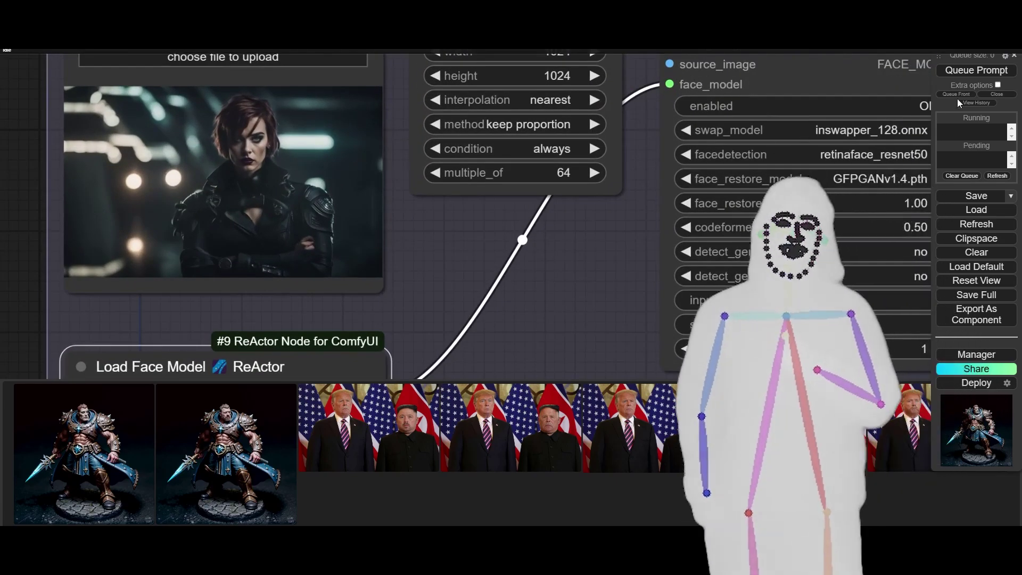
click(975, 70)
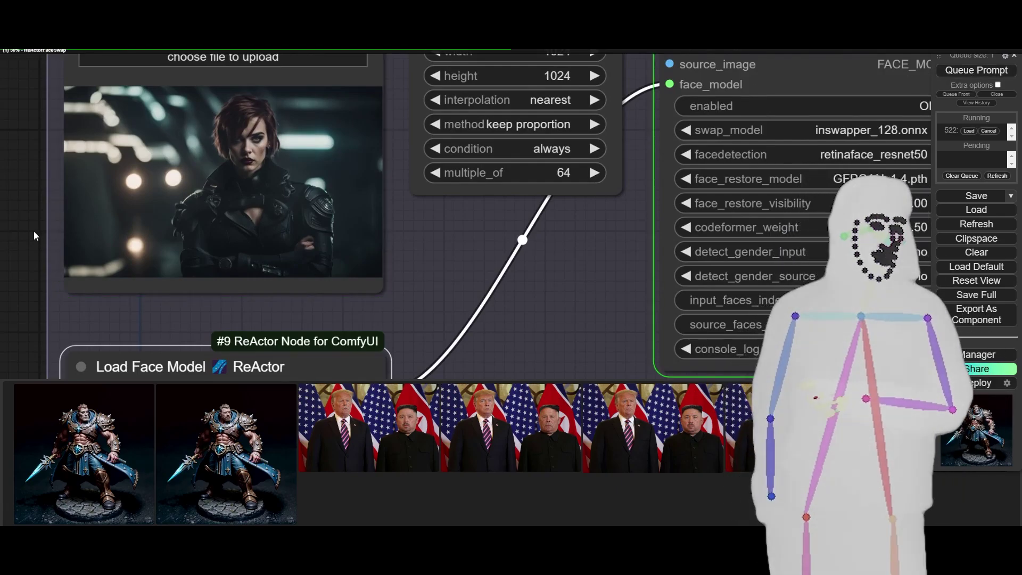
scroll(24, 234, down, 5)
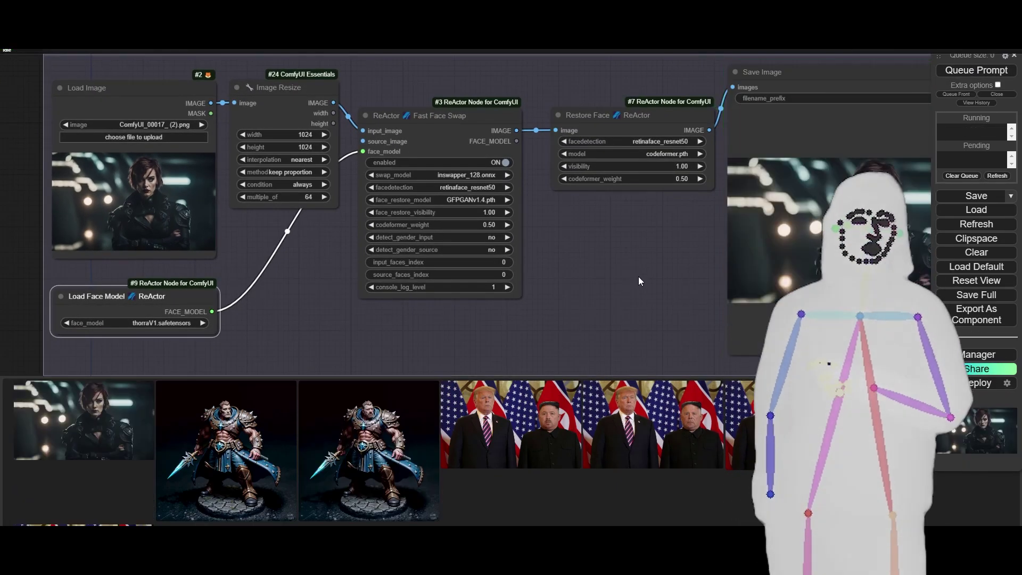
drag(666, 273, 497, 279)
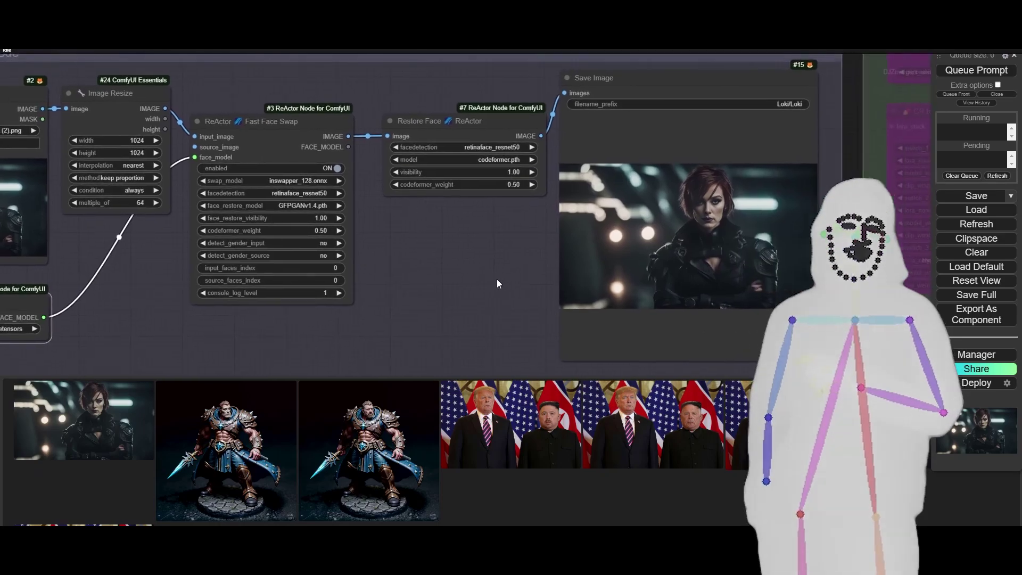
Step: Zoom in on the red-haired swapped portrait, then select the Restore Face node
scroll(728, 216, up, 10)
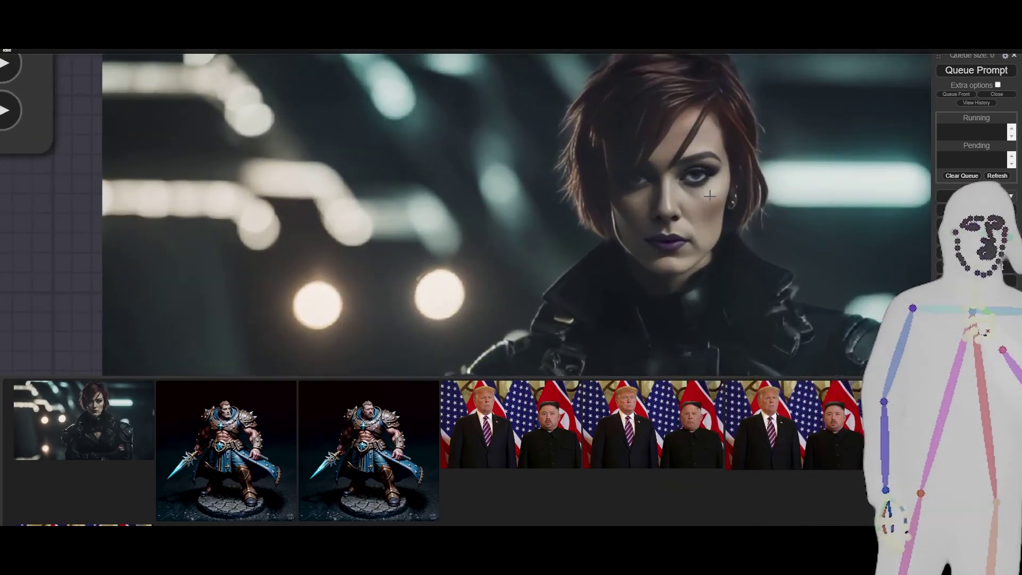
scroll(676, 234, down, 10)
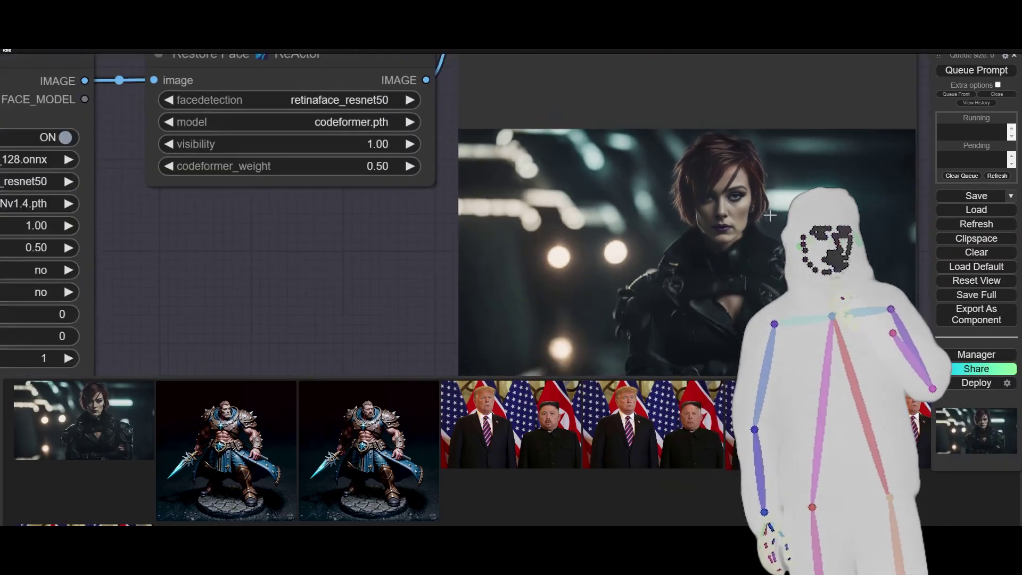
scroll(177, 172, up, 10)
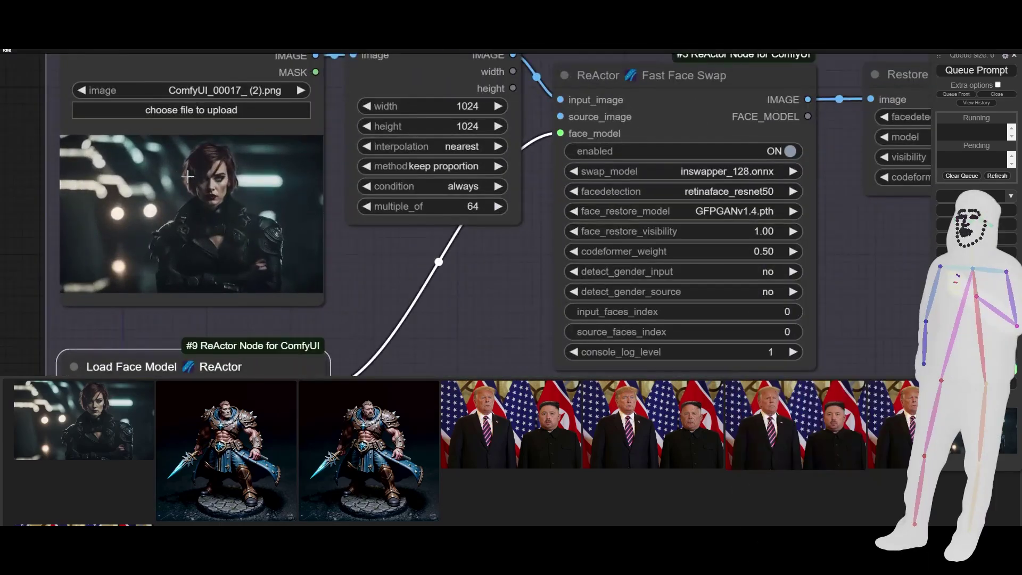
scroll(178, 174, down, 10)
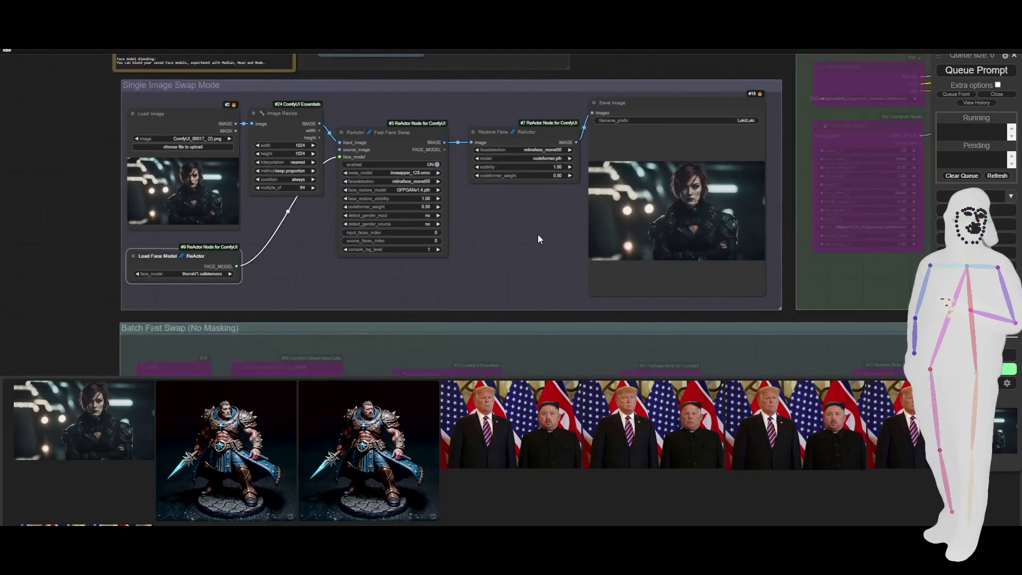
scroll(489, 206, up, 5)
scroll(489, 204, up, 1)
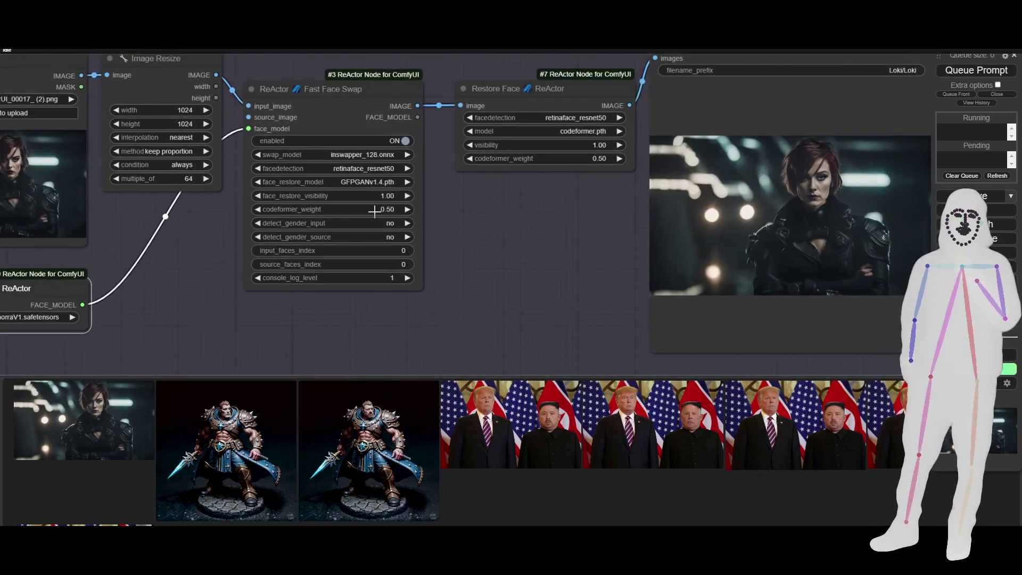
click(548, 107)
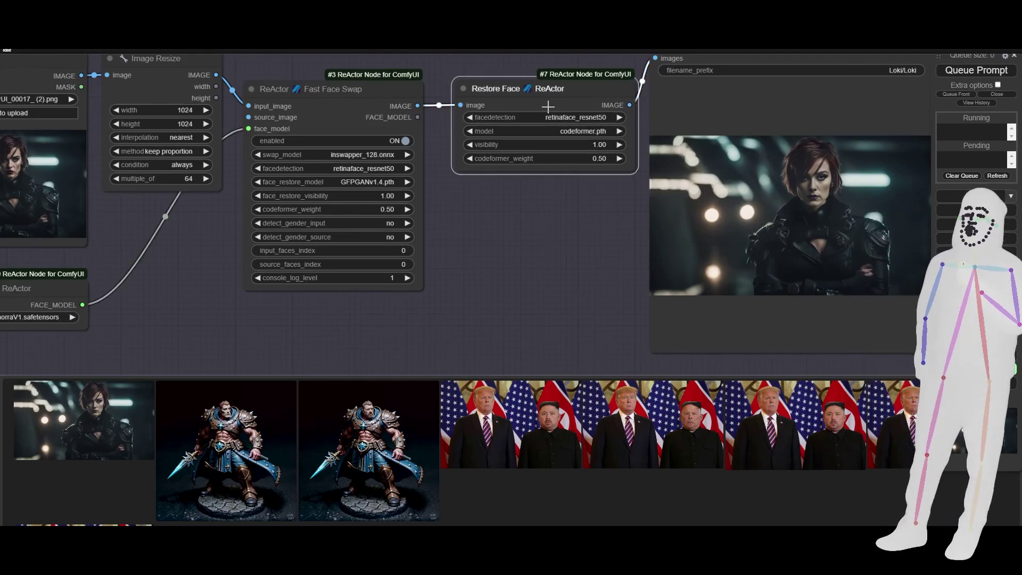
Step: Toggle Restore Face off and back on with Ctrl+B, then view the second portrait enlarged
key(ctrl+b)
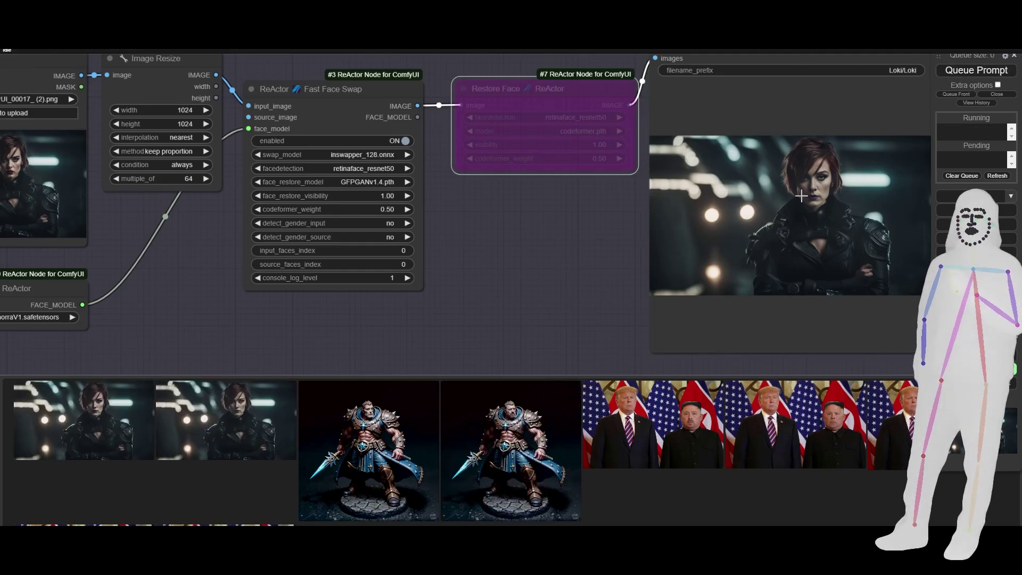
scroll(814, 211, up, 10)
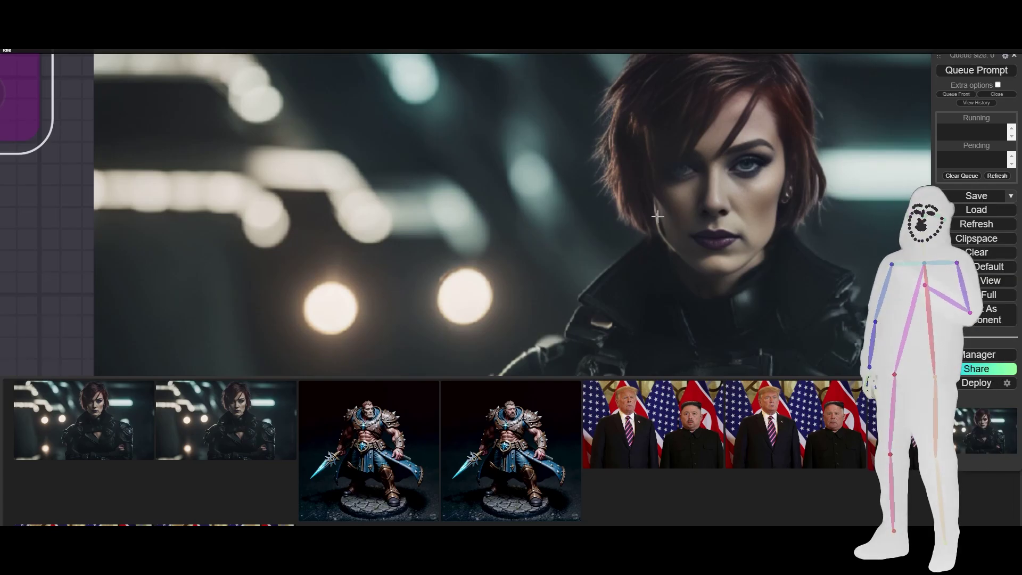
scroll(780, 224, down, 5)
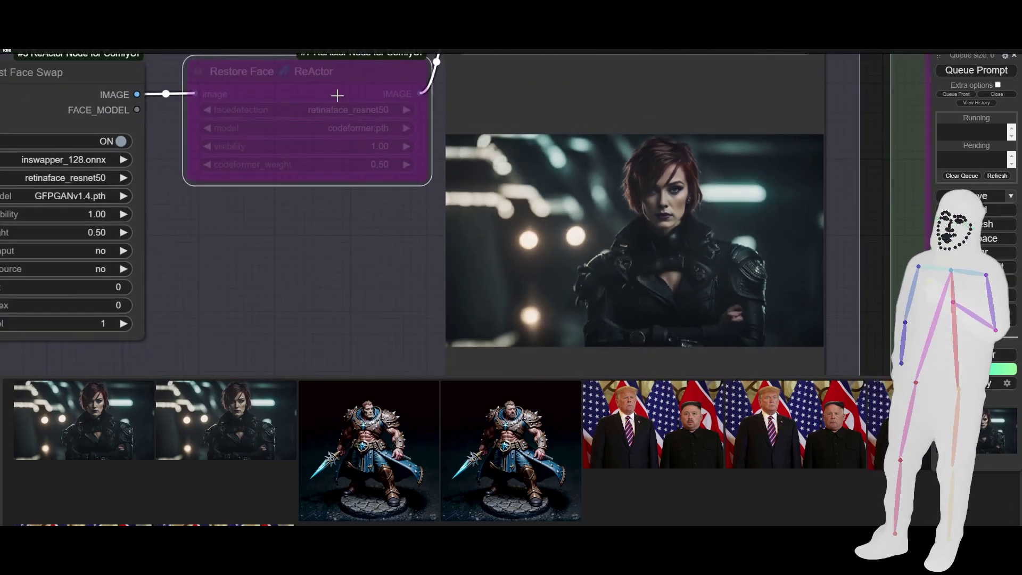
key(ctrl+b)
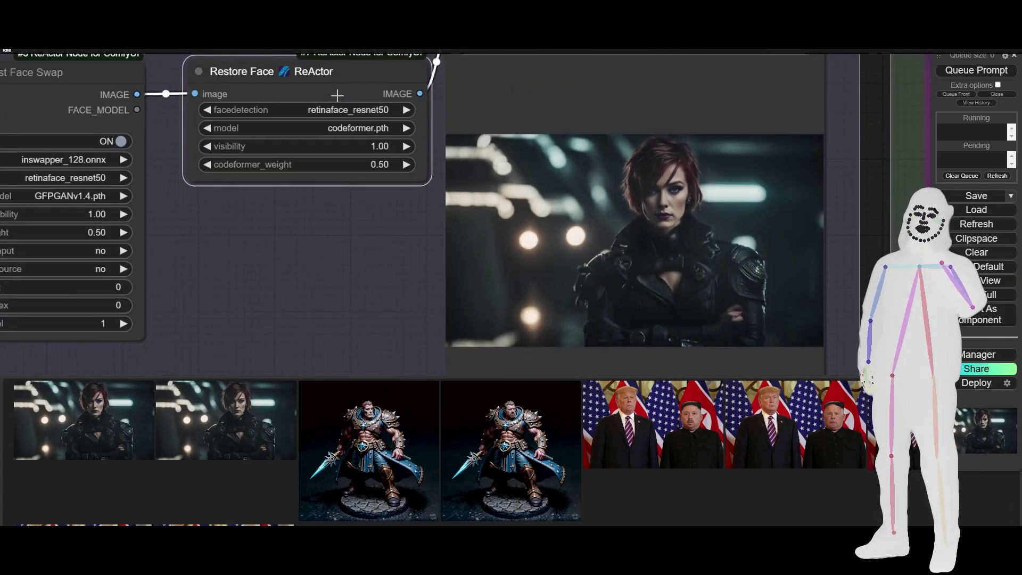
click(255, 404)
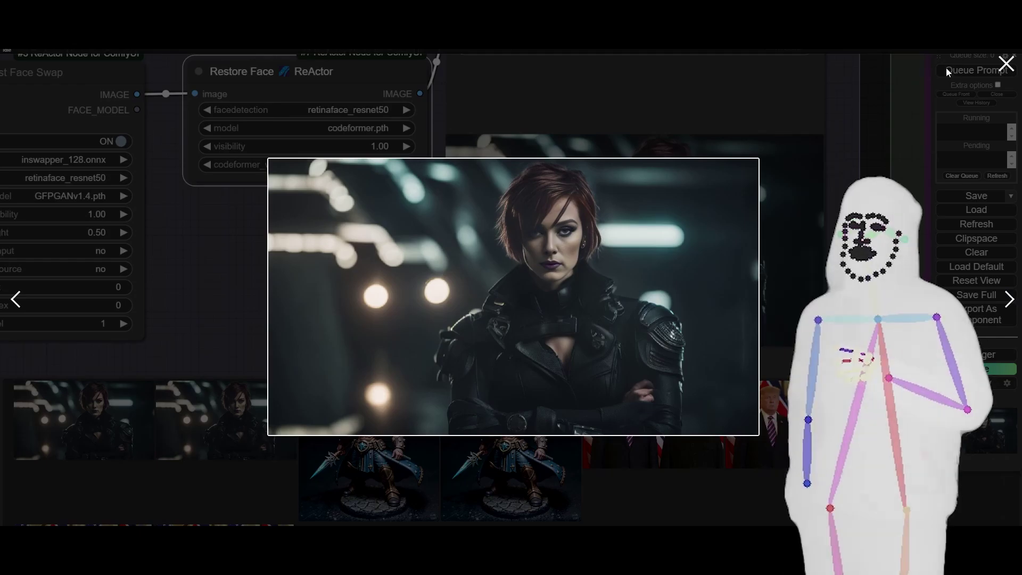
click(1006, 63)
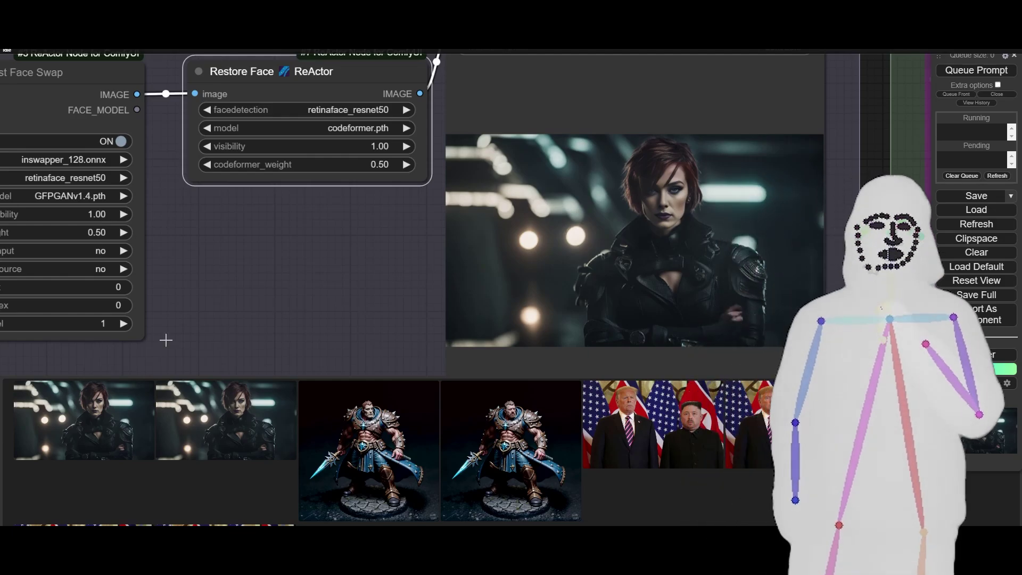
Step: Load the blonde woman's photo into Load Image and queue the face swap
scroll(421, 331, down, 5)
drag(36, 321, 474, 301)
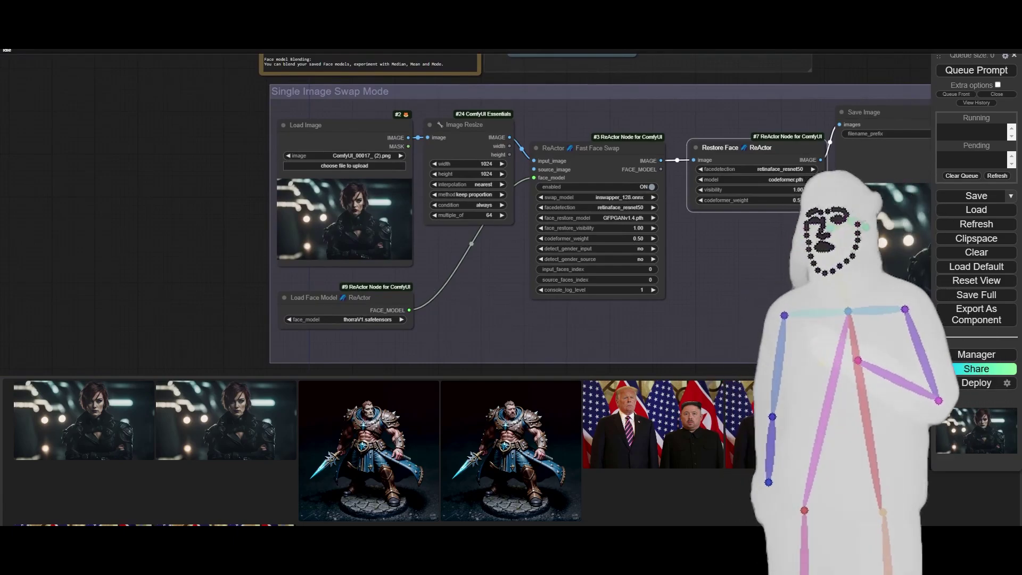
drag(171, 274, 336, 226)
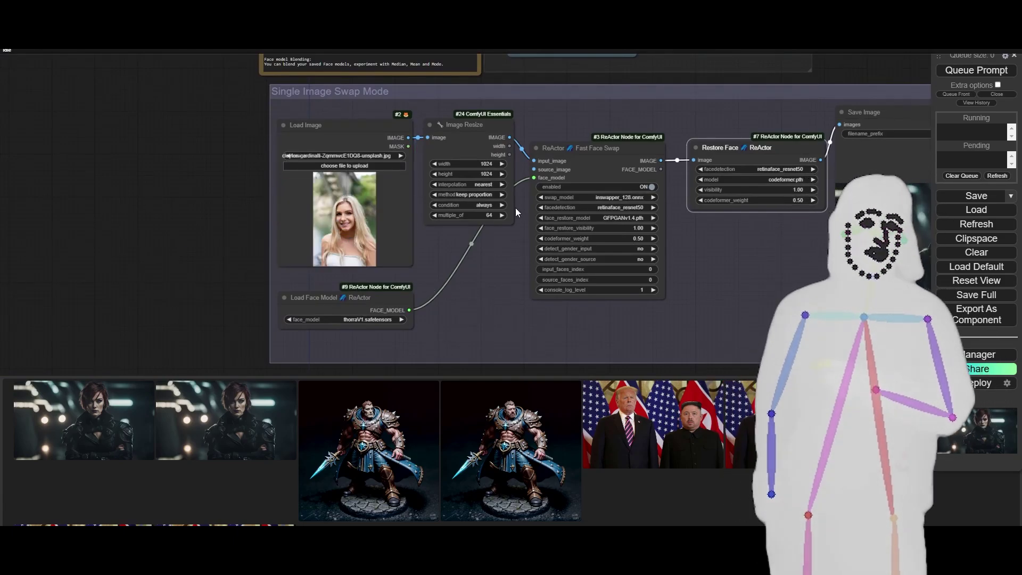
click(976, 70)
Step: Inspect the blonde portrait in Save Image, then the Note, switches and face-model groups
drag(755, 286, 312, 263)
scroll(488, 218, up, 6)
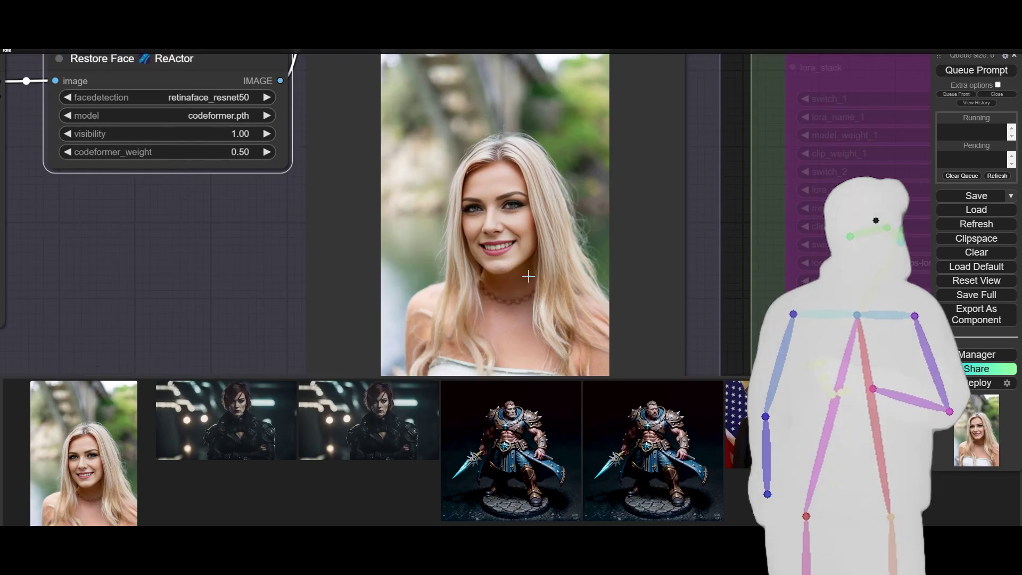
scroll(558, 271, down, 8)
drag(312, 128, 522, 306)
drag(665, 172, 695, 298)
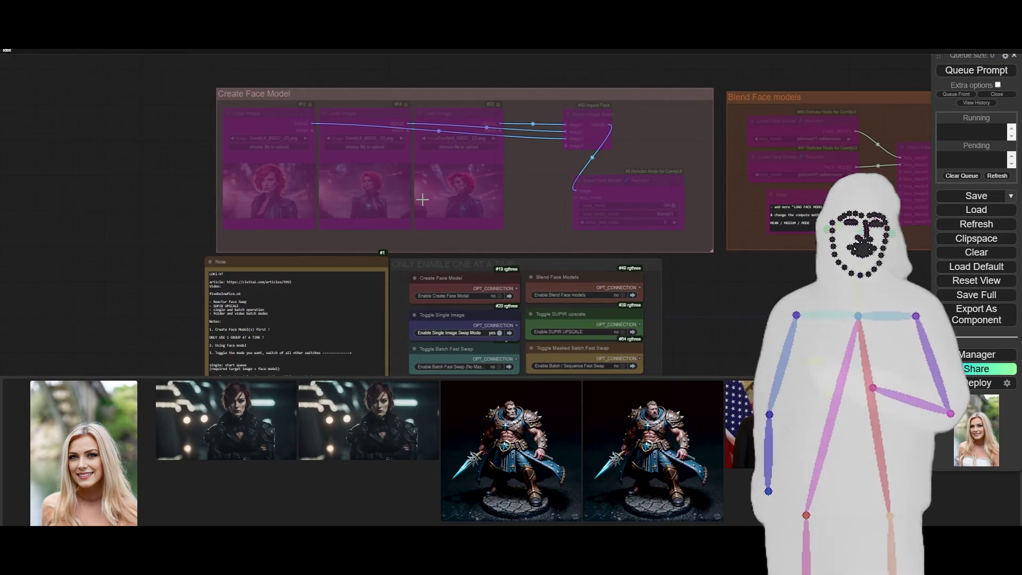
scroll(168, 260, down, 5)
scroll(168, 259, right, 3)
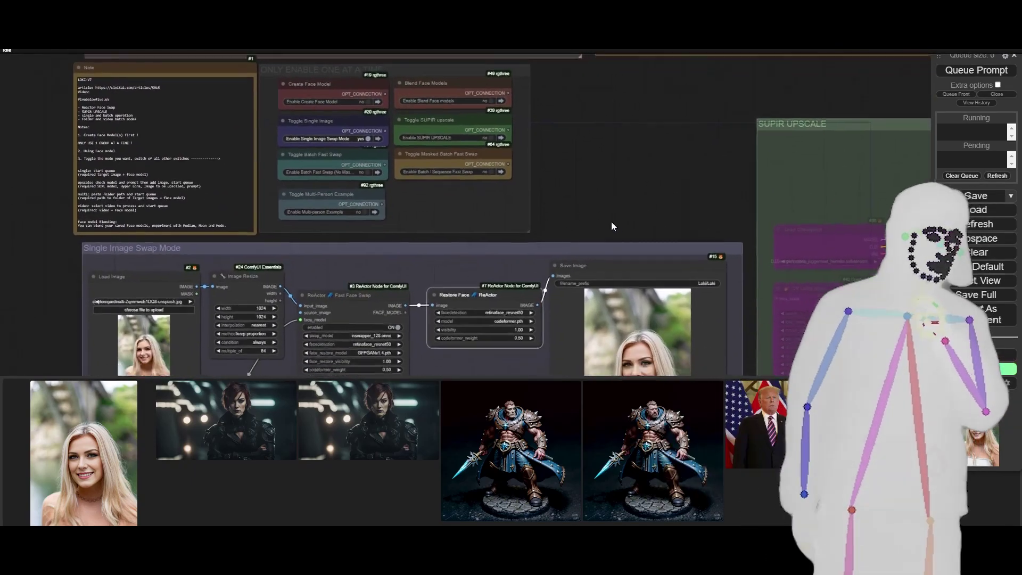
scroll(558, 229, up, 6)
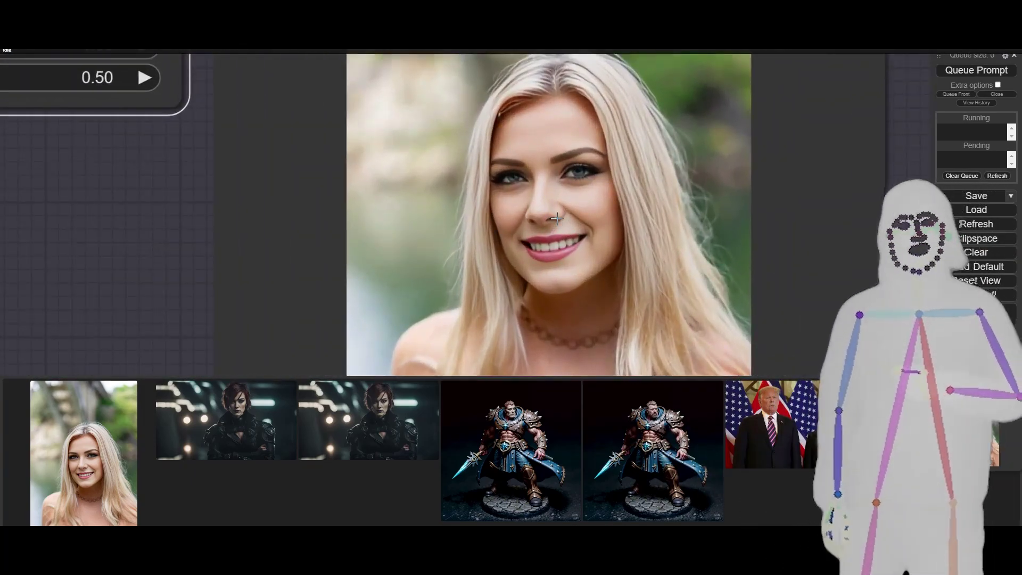
scroll(591, 280, down, 6)
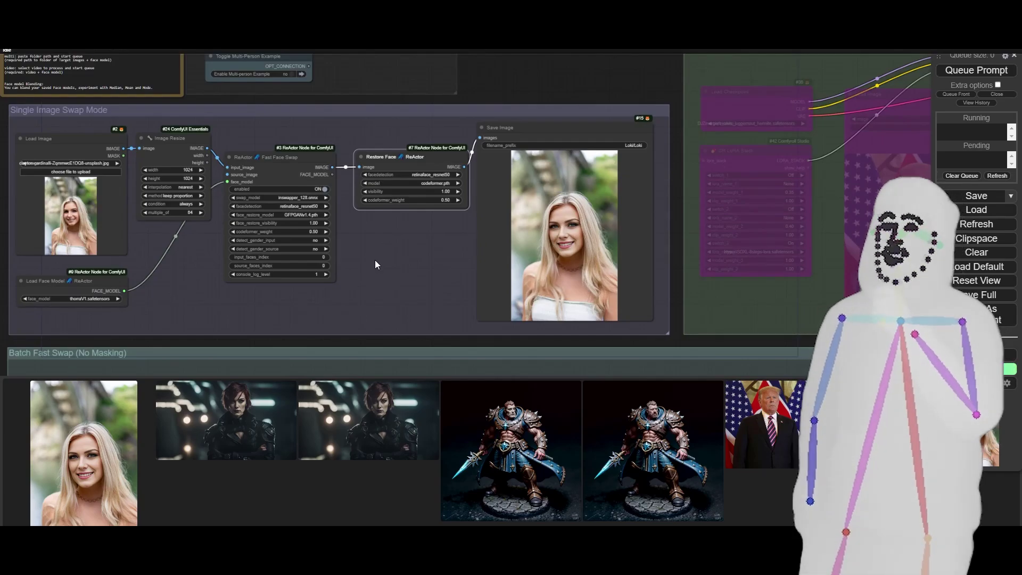
Step: Set Enable SUPIR UPSCALE to yes
scroll(375, 253, down, 4)
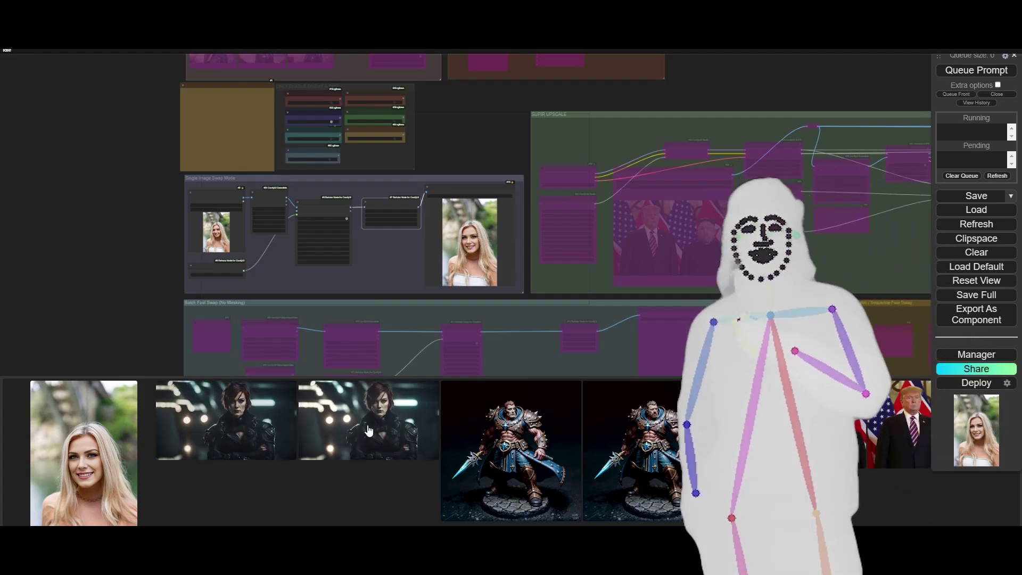
scroll(315, 110, up, 12)
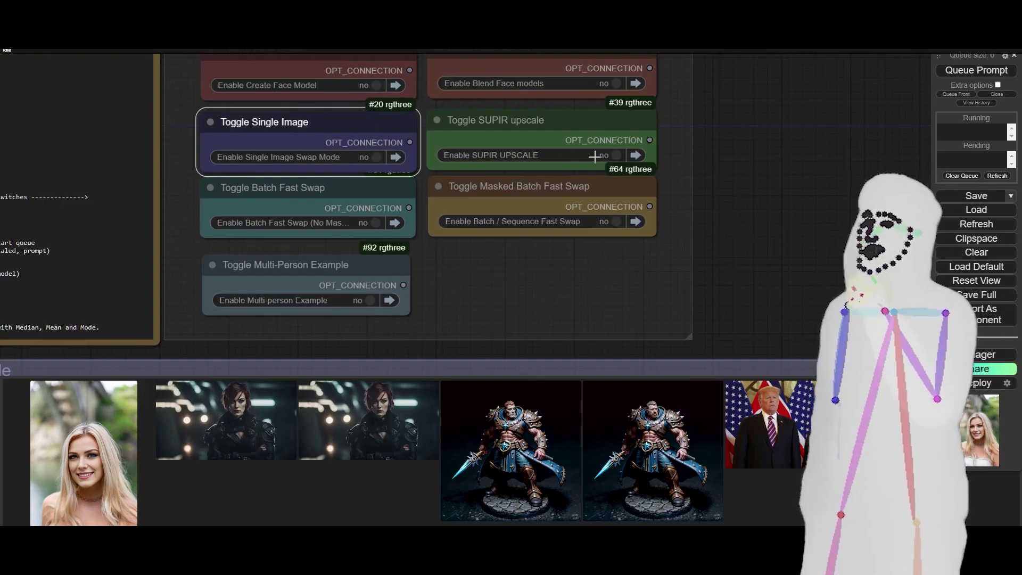
click(617, 155)
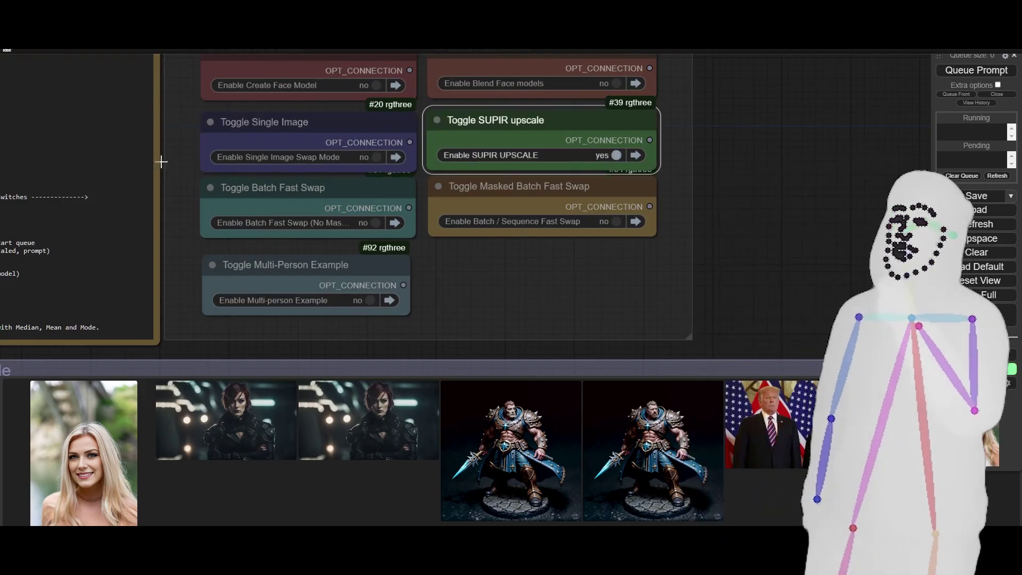
scroll(166, 159, down, 8)
scroll(166, 159, down, 2)
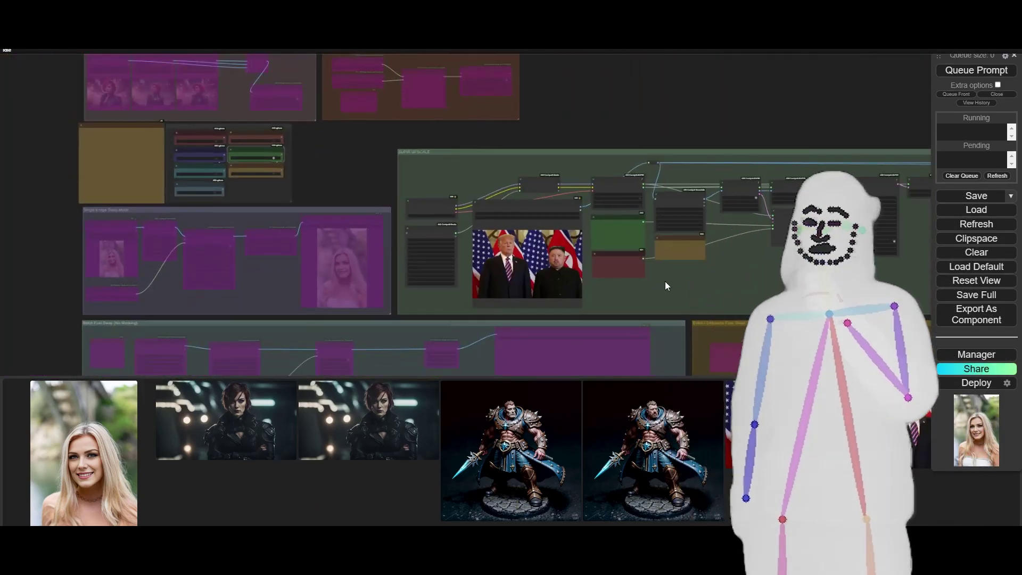
scroll(659, 287, up, 5)
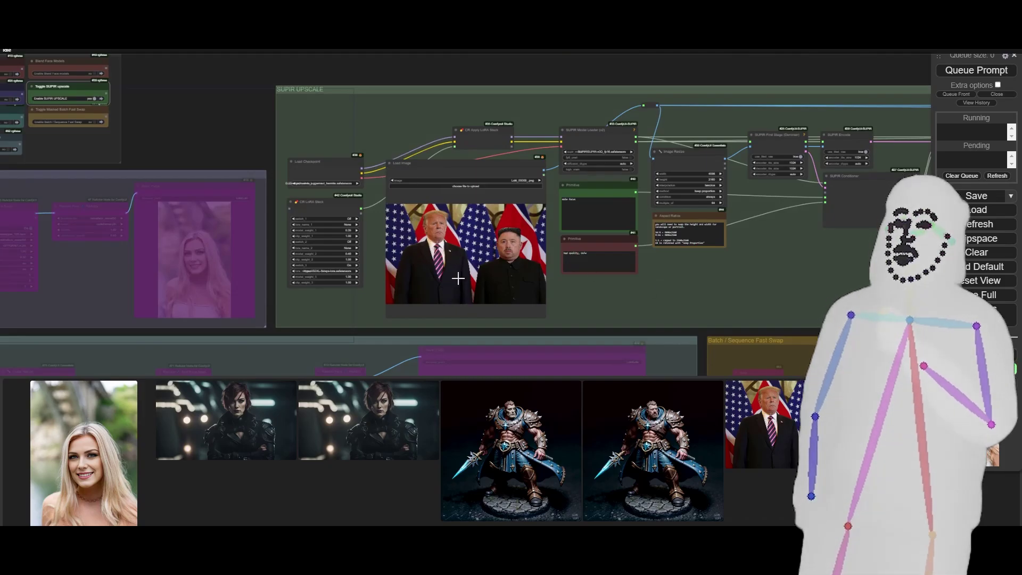
Step: Replace the two-men photo in SUPIR's Load Image with the red-haired portrait and queue the upscale
drag(359, 425, 439, 248)
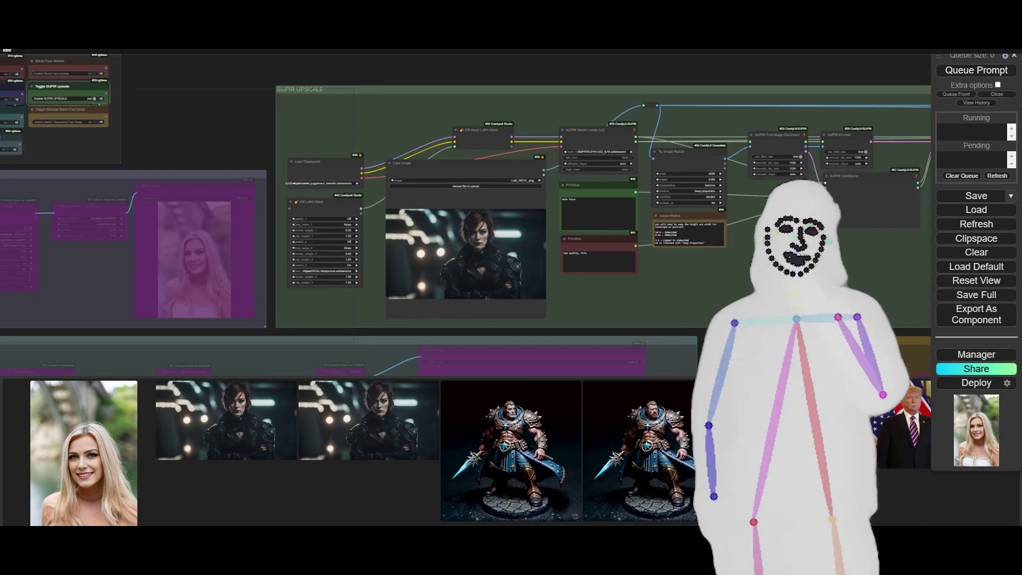
drag(830, 272, 512, 274)
click(1005, 67)
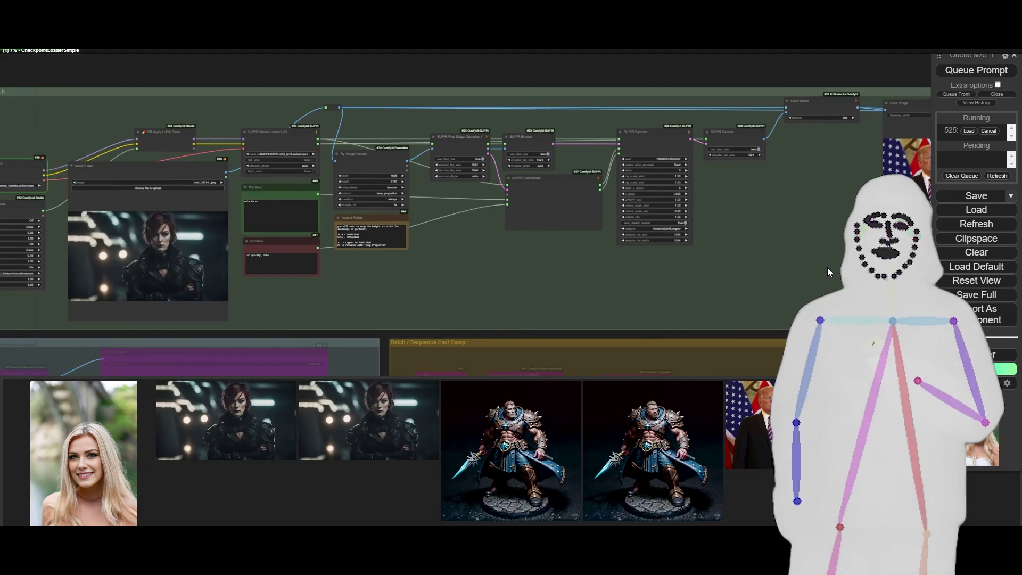
scroll(826, 267, down, 7)
drag(334, 204, 471, 241)
Step: Load JoeThanosFace.safetensors as the second face model in Load Face Model #47, then zoom out
scroll(504, 176, up, 15)
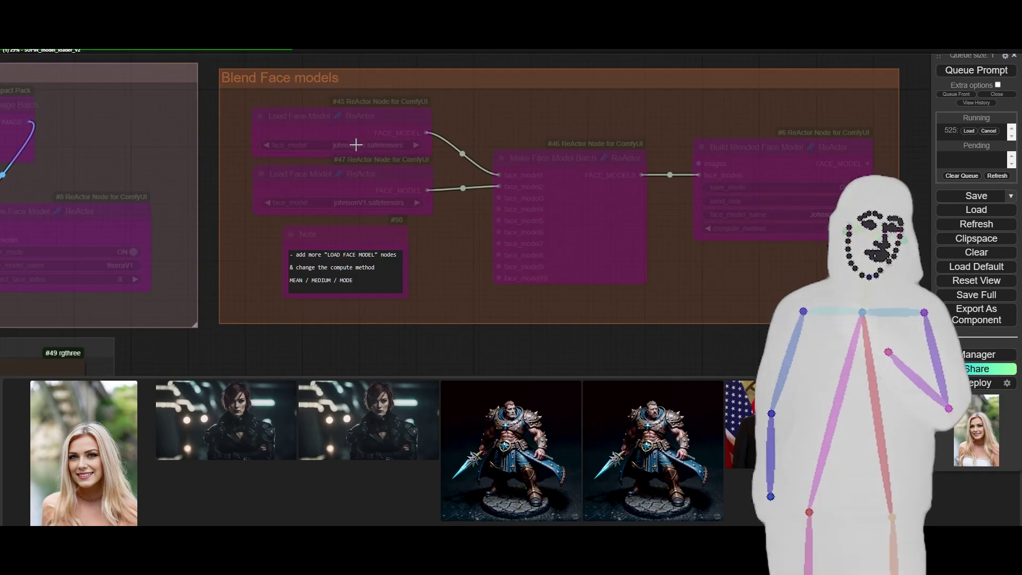
click(356, 203)
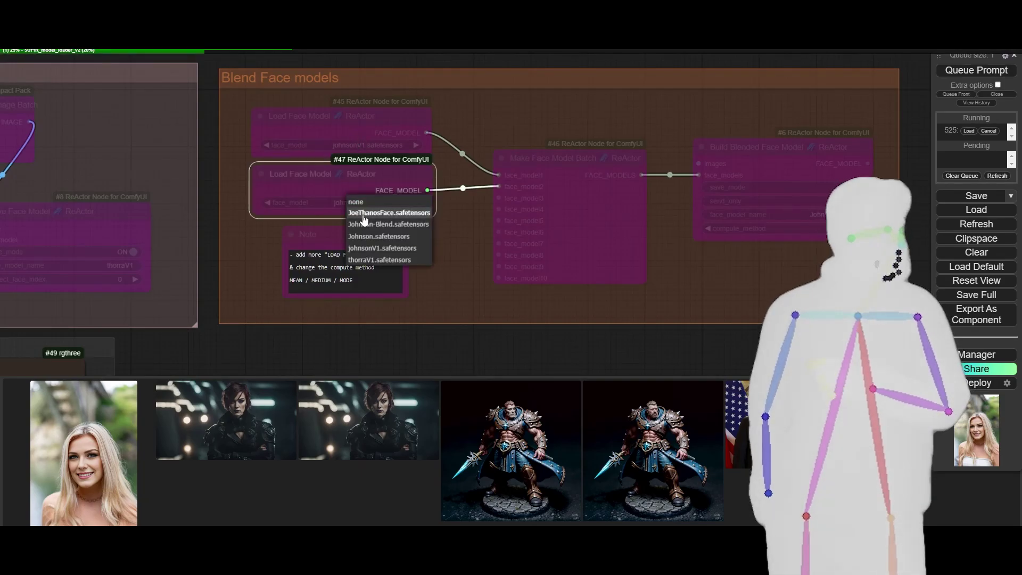
click(367, 213)
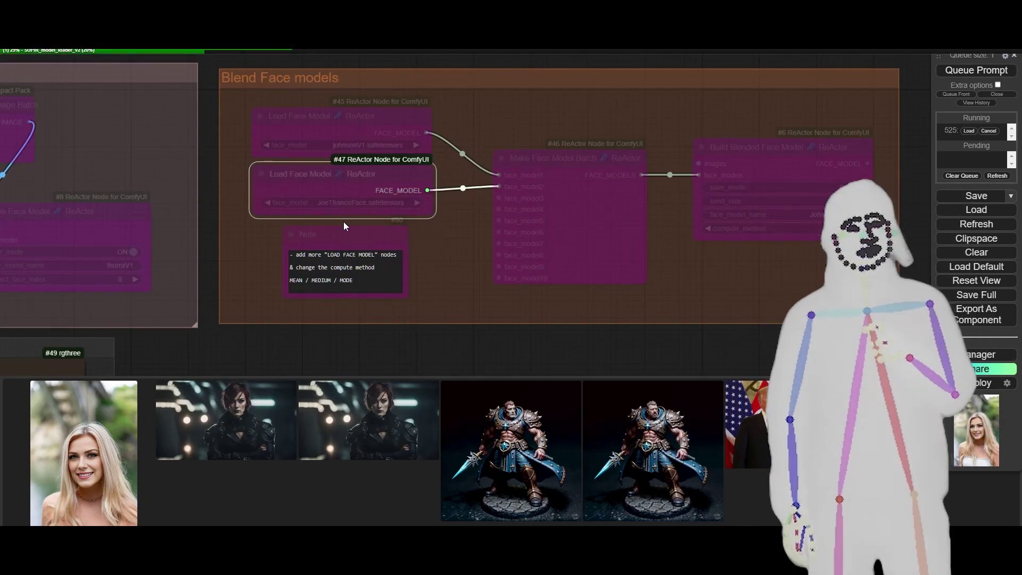
click(718, 237)
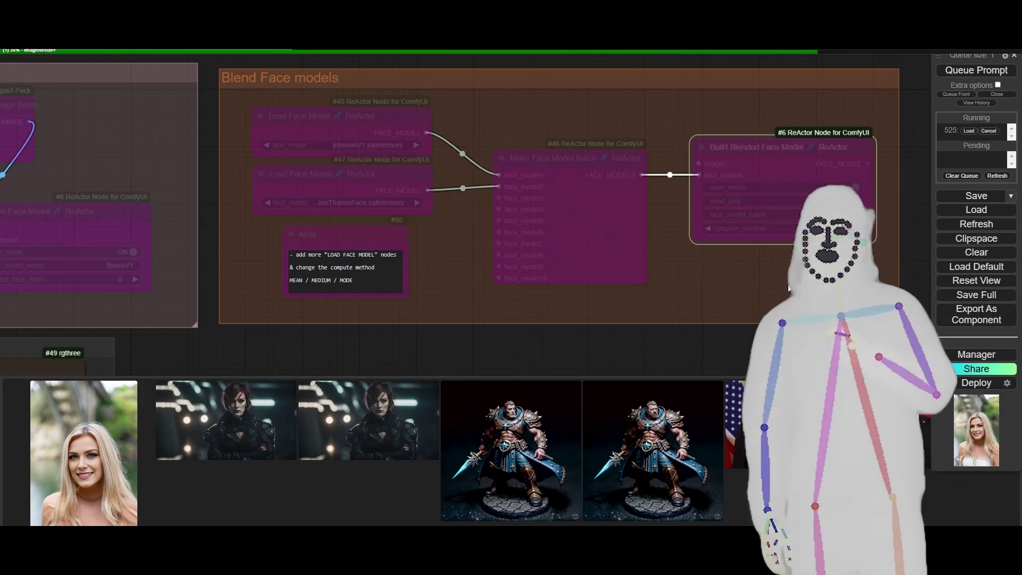
click(527, 226)
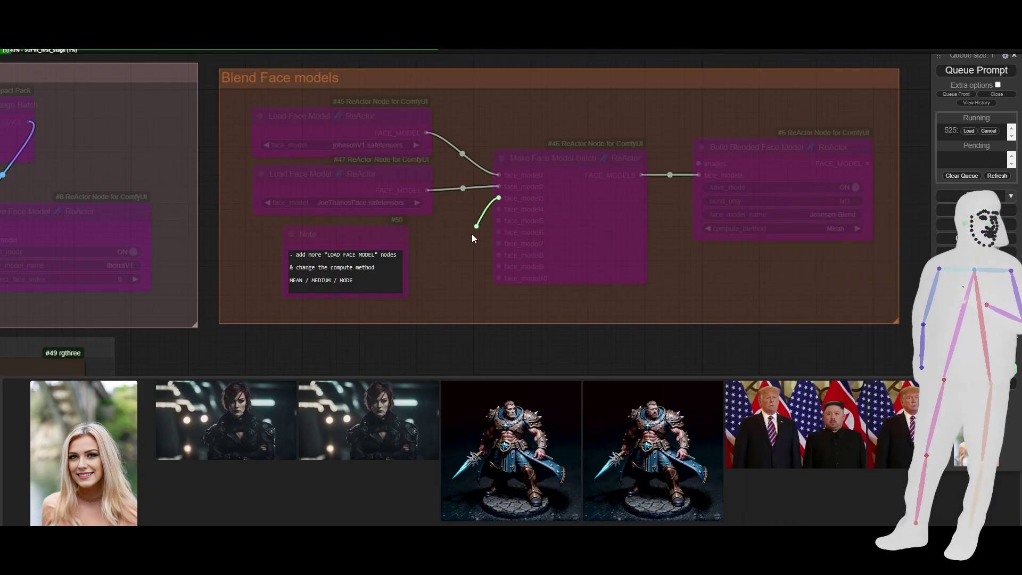
drag(478, 232, 463, 244)
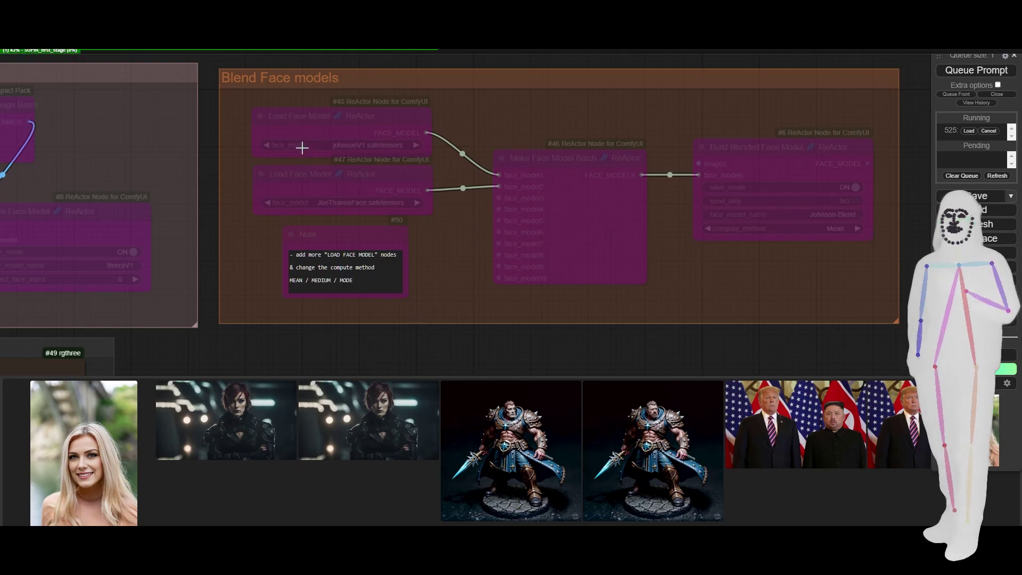
drag(238, 198, 274, 179)
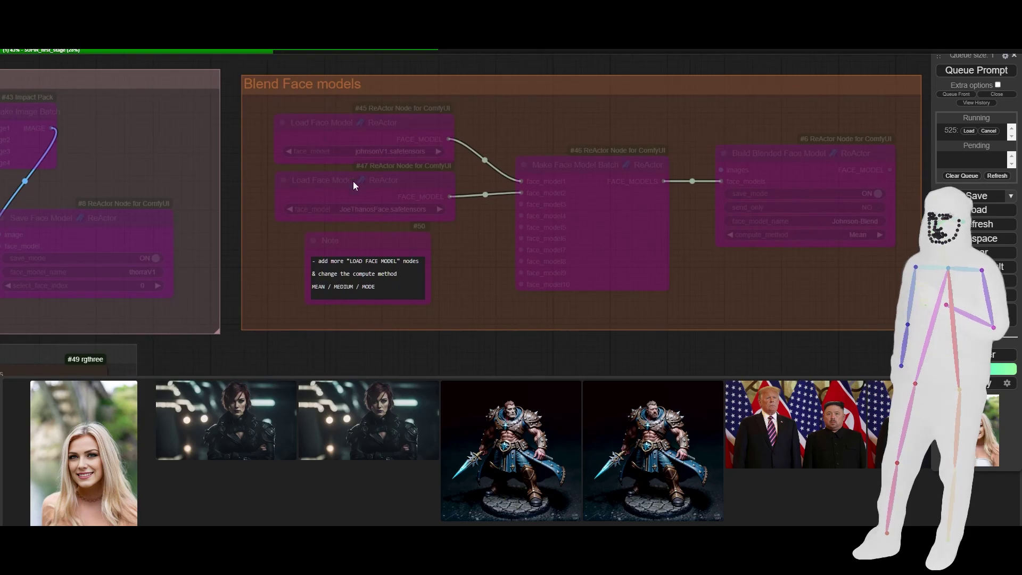
scroll(381, 177, down, 5)
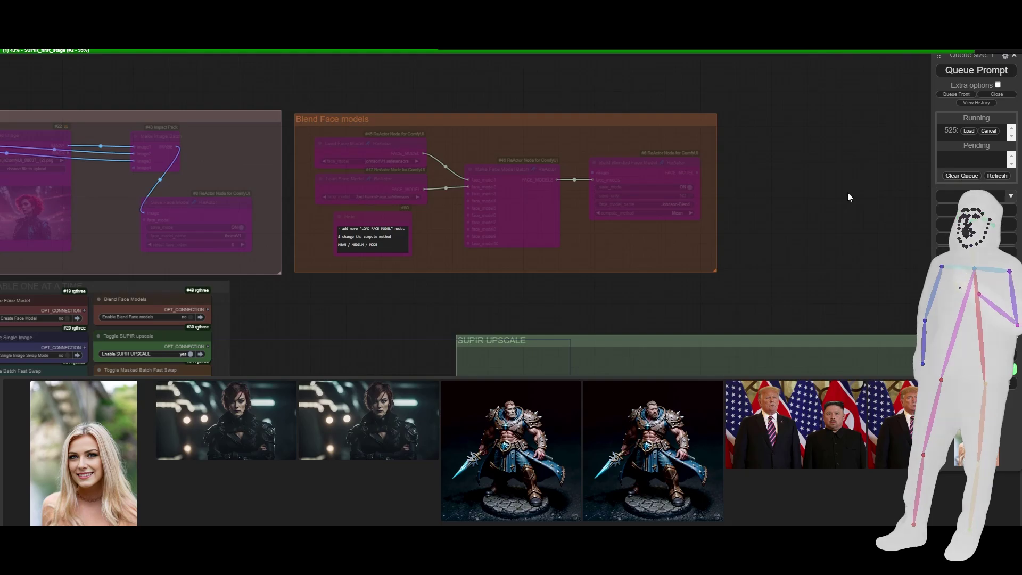
scroll(847, 195, down, 6)
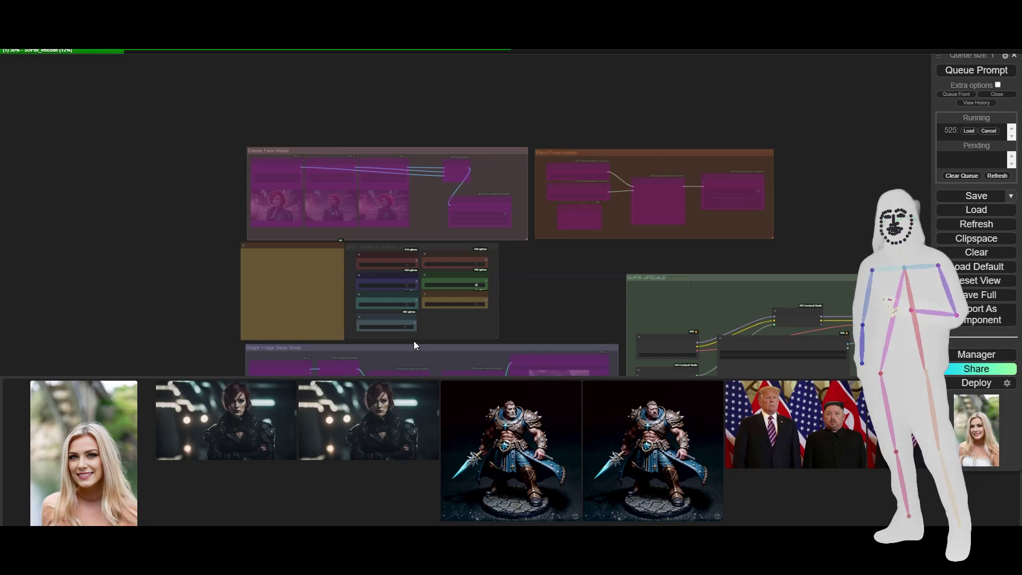
scroll(486, 297, up, 5)
Step: Turn SUPIR upscaling off and enable Blend Face Models
scroll(485, 296, up, 3)
click(463, 274)
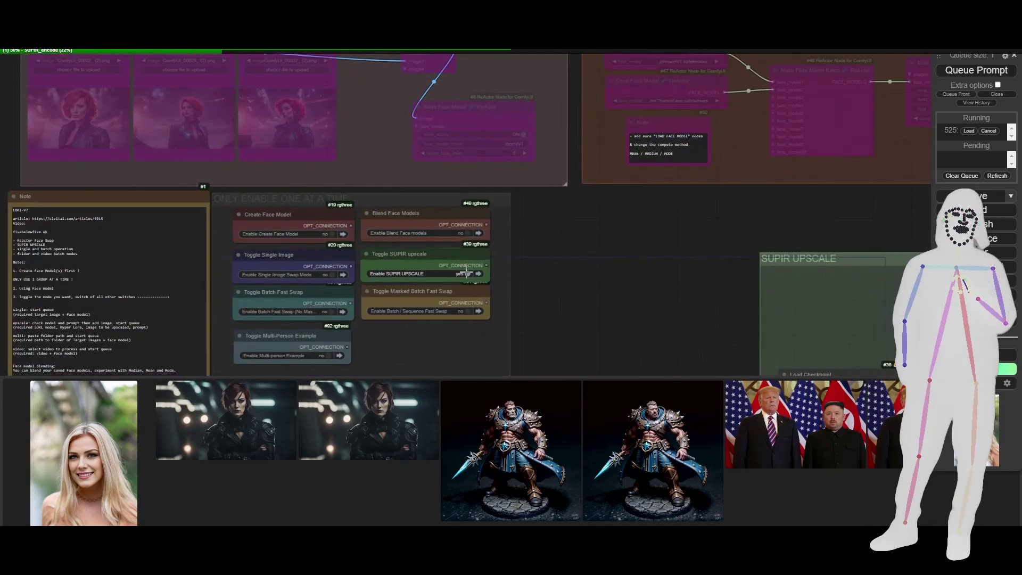
click(470, 233)
drag(685, 234, 412, 352)
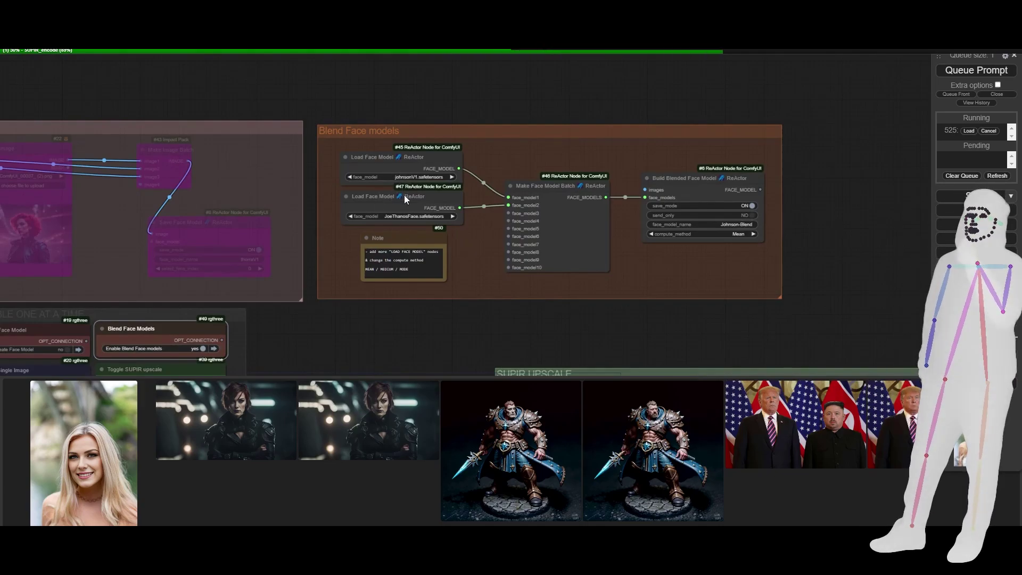
Step: Keep compute_method at Mean, check the Johnson-Blend model name, then disable blending again
click(721, 235)
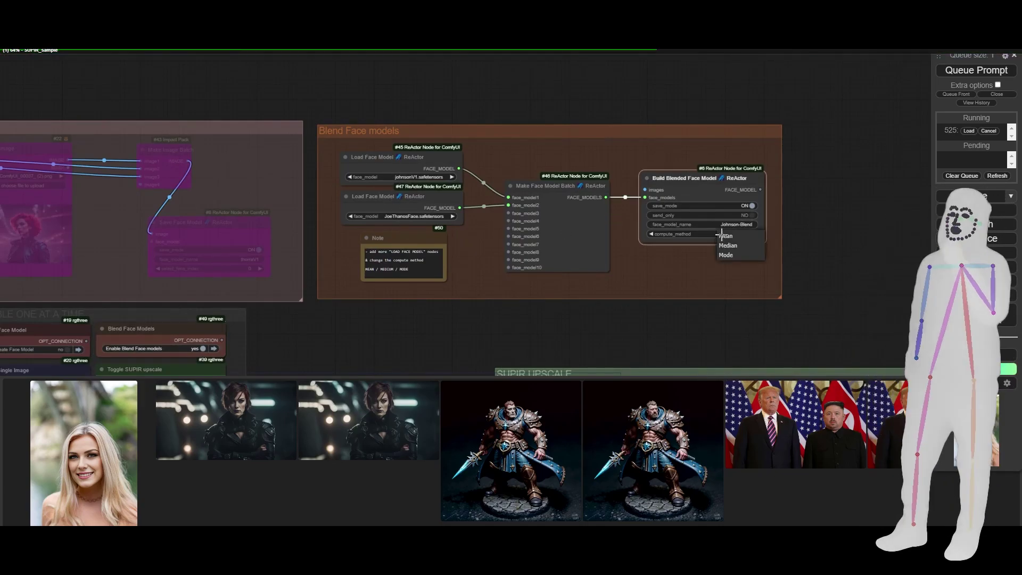
click(638, 273)
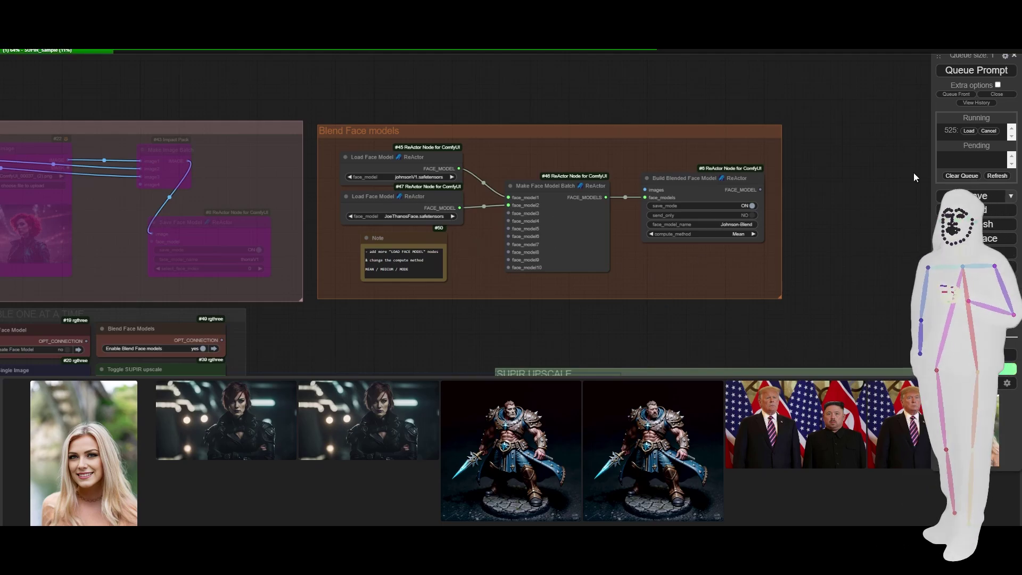
click(729, 225)
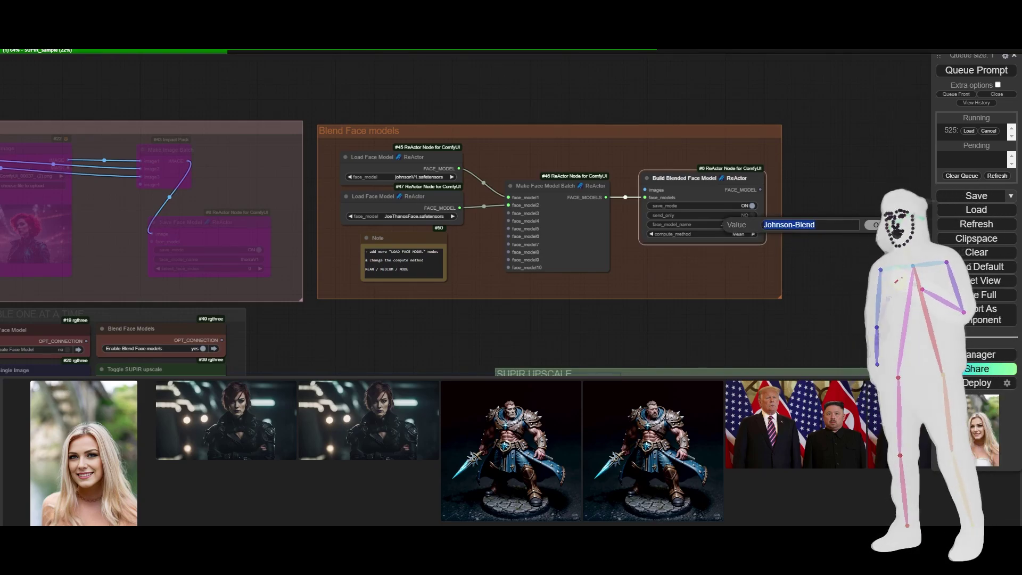
drag(299, 337, 721, 182)
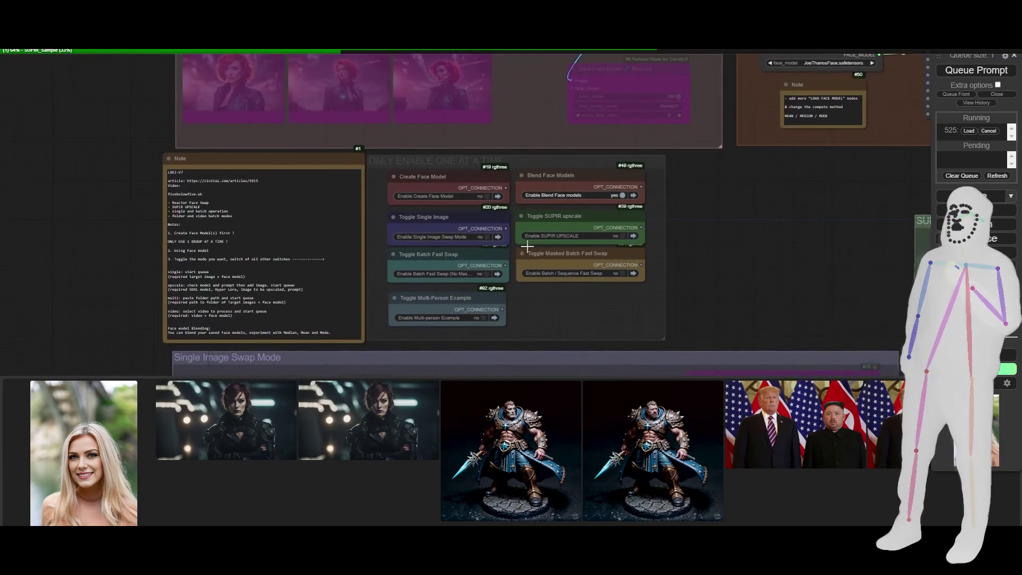
click(623, 195)
Step: Select the Batch Fast Swap mode switch in the toggle group
drag(742, 247, 566, 218)
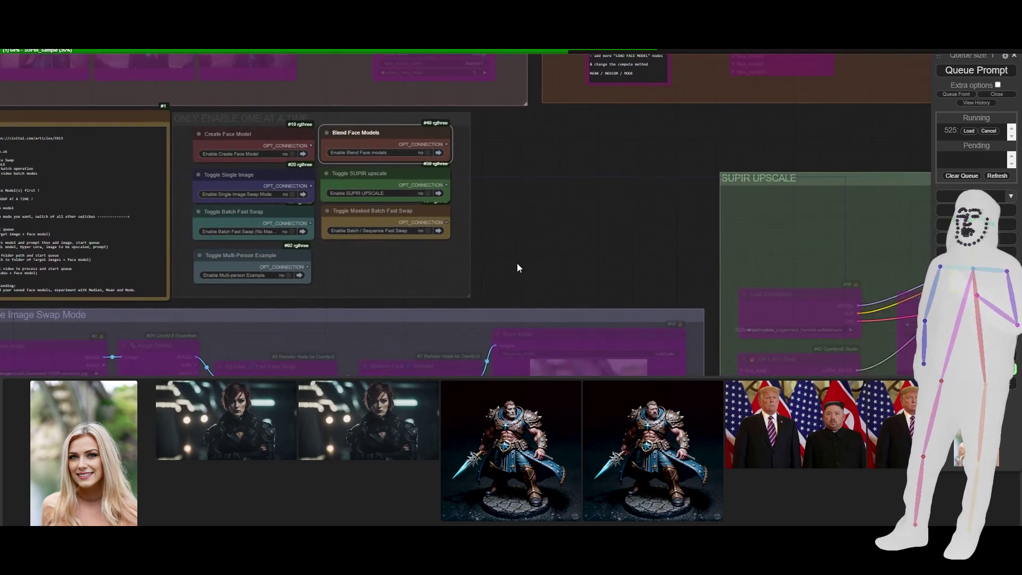
click(223, 220)
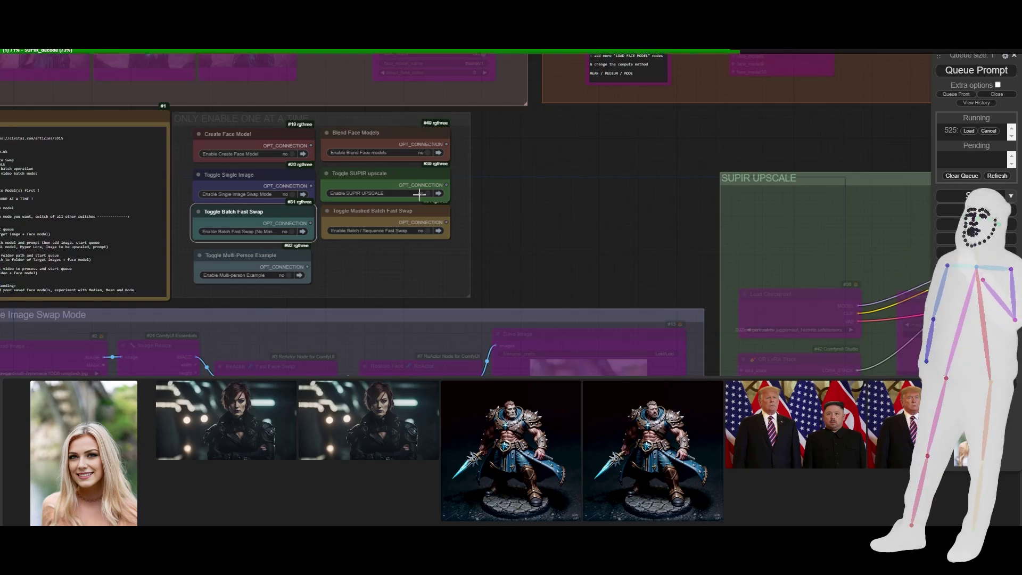
scroll(473, 202, down, 5)
drag(805, 170, 495, 140)
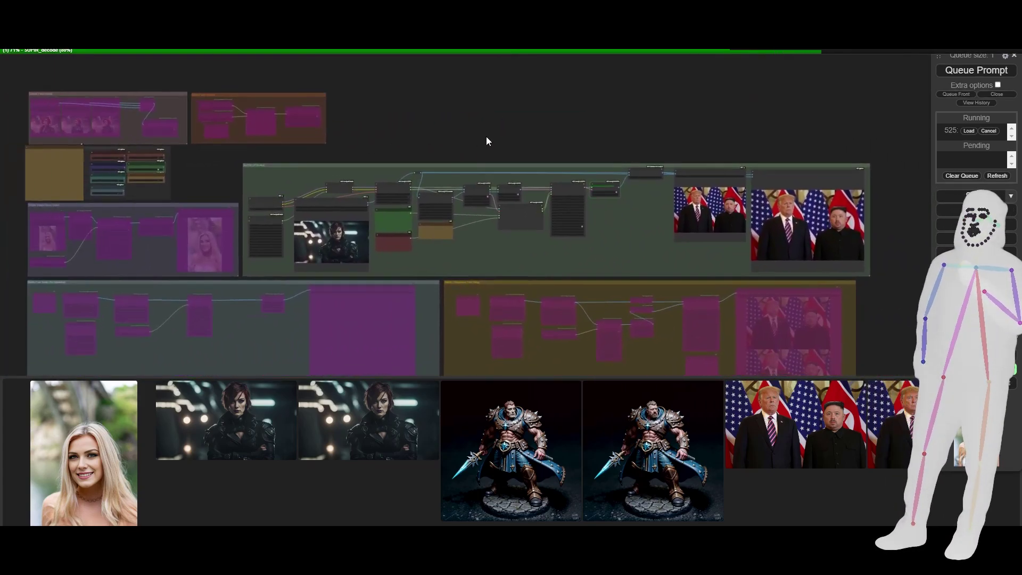
scroll(335, 243, up, 10)
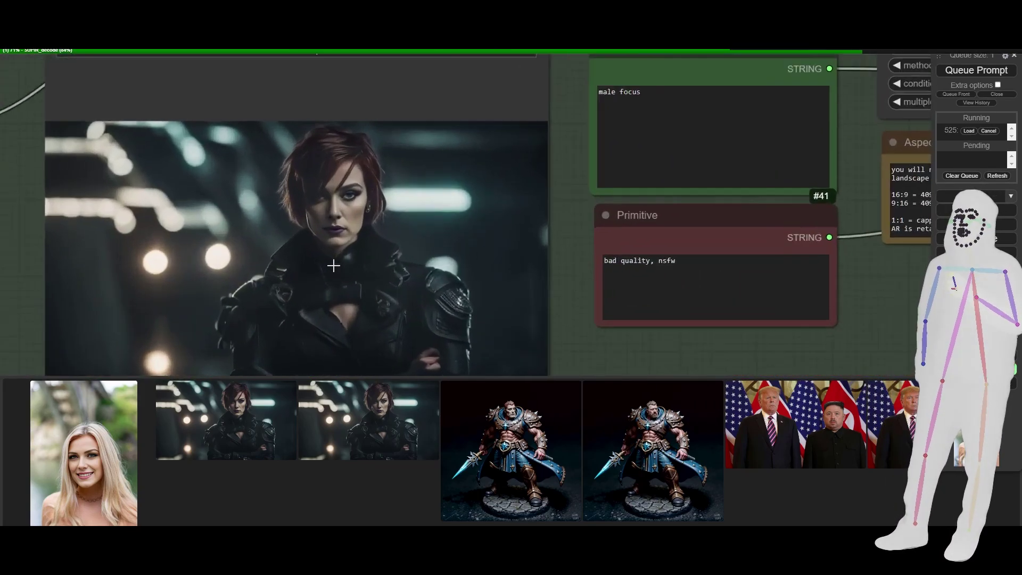
scroll(333, 265, up, 5)
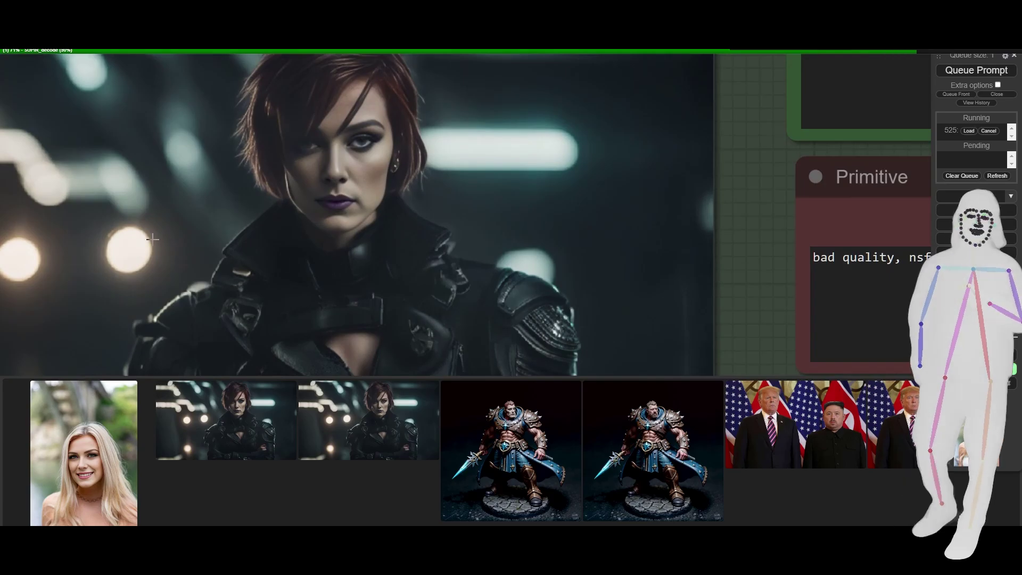
scroll(152, 239, down, 15)
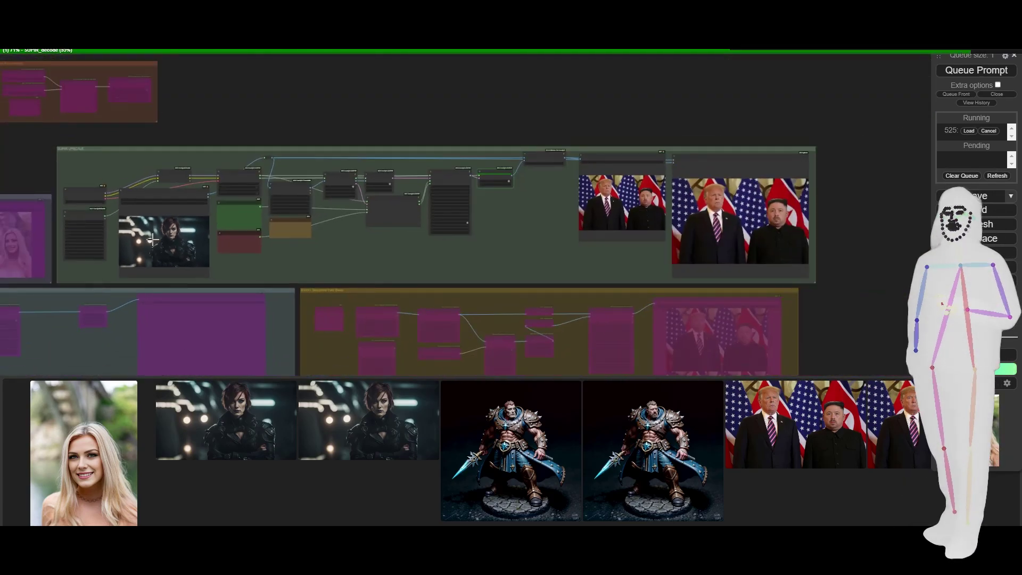
scroll(715, 212, up, 7)
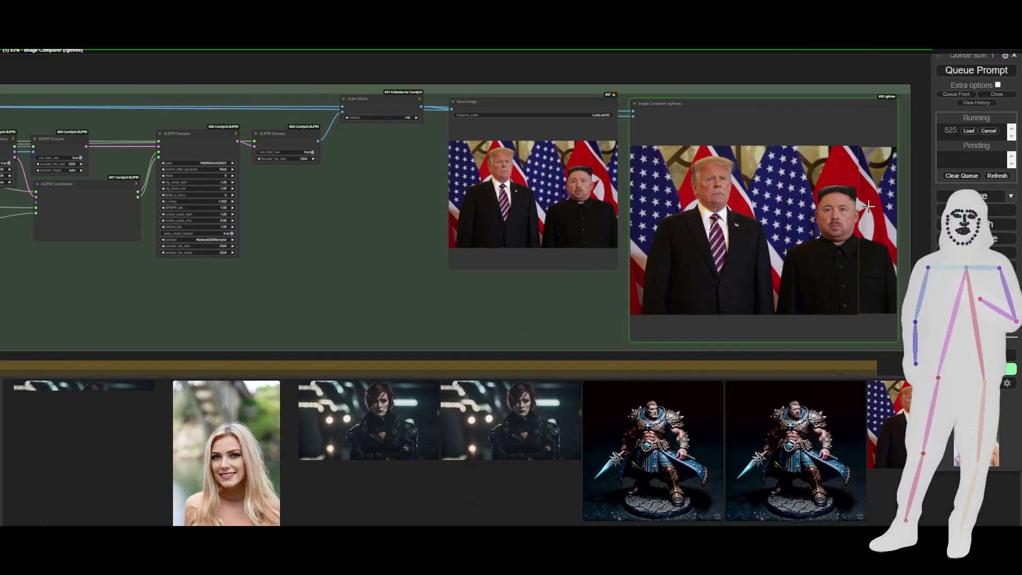
scroll(865, 204, up, 2)
scroll(872, 204, up, 5)
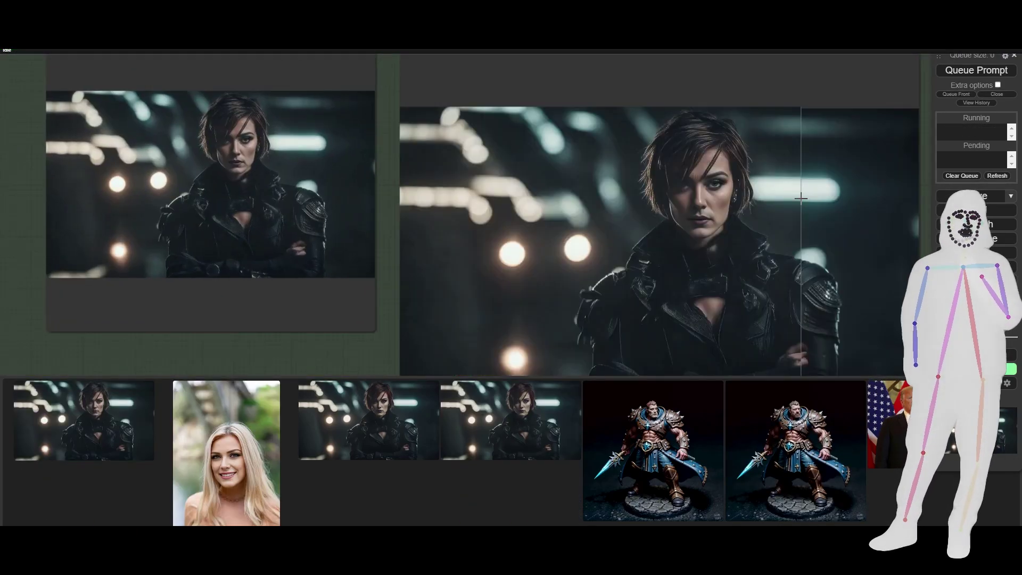
scroll(641, 189, up, 6)
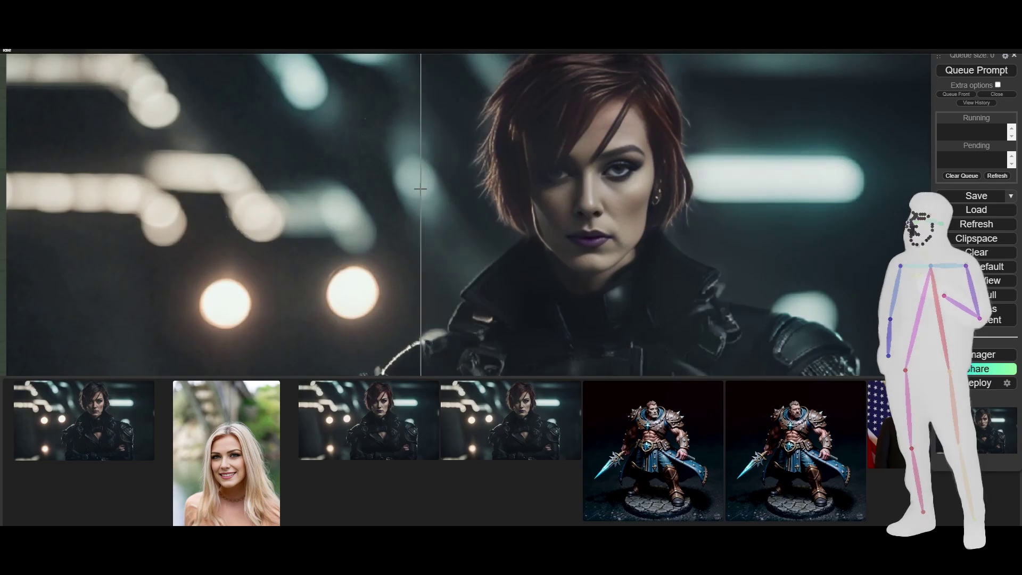
scroll(423, 197, up, 2)
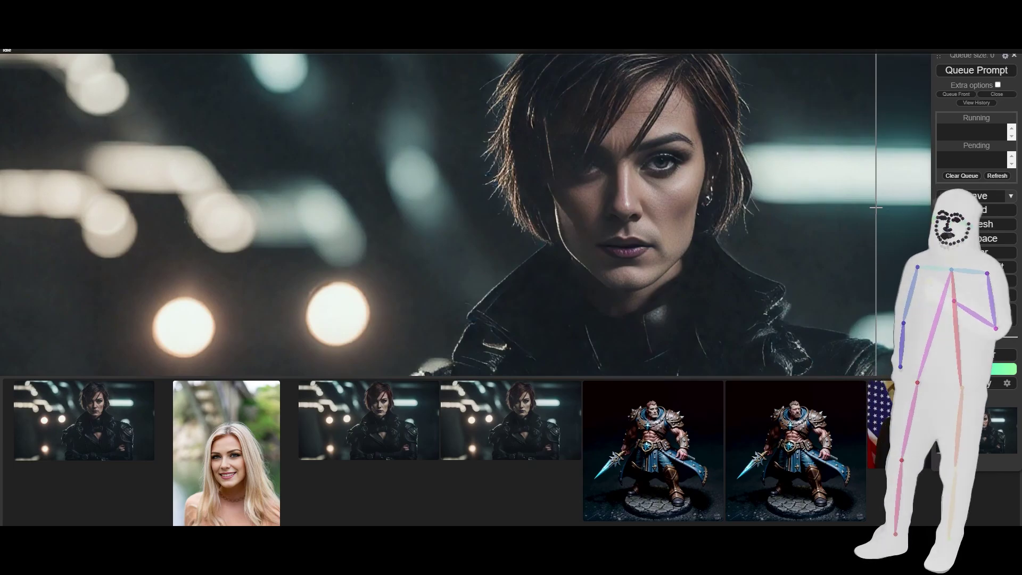
scroll(875, 208, down, 6)
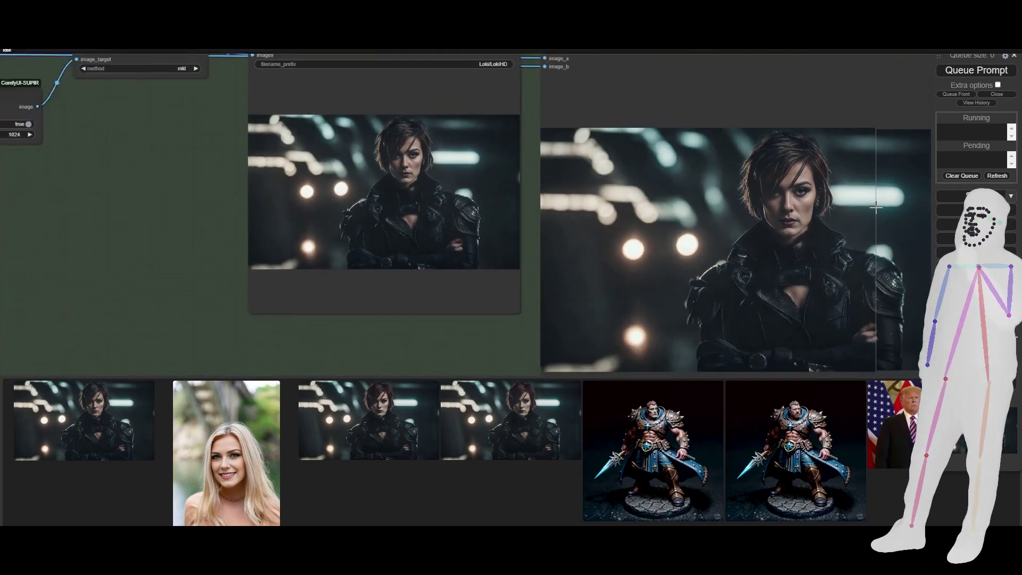
scroll(875, 207, down, 1)
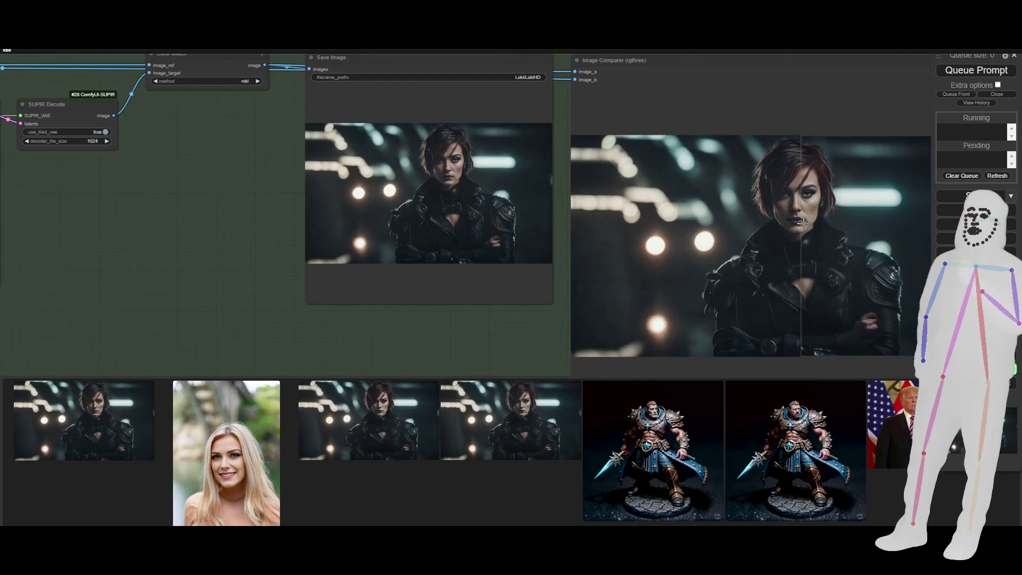
scroll(807, 210, up, 4)
scroll(810, 204, up, 5)
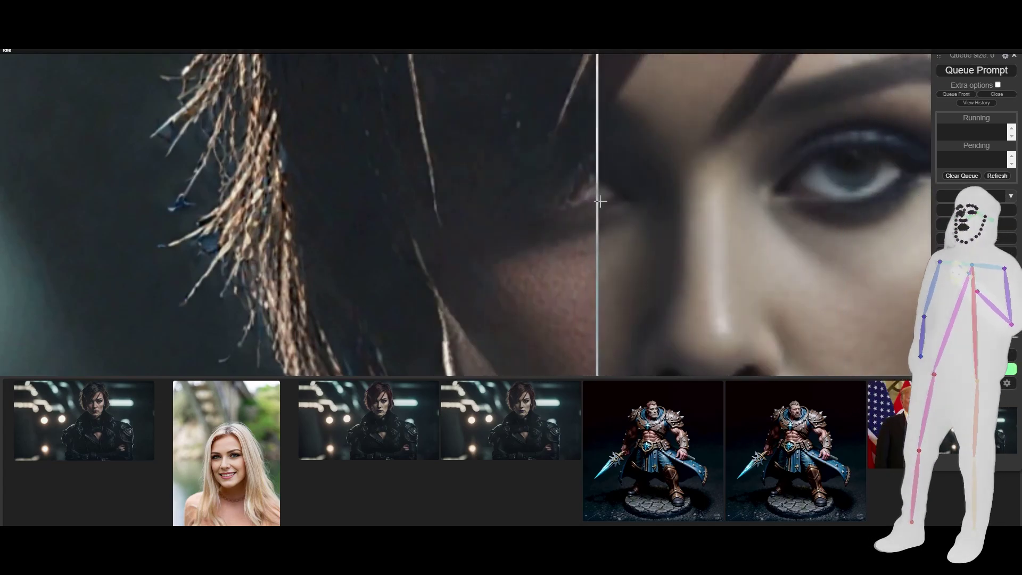
scroll(616, 197, down, 9)
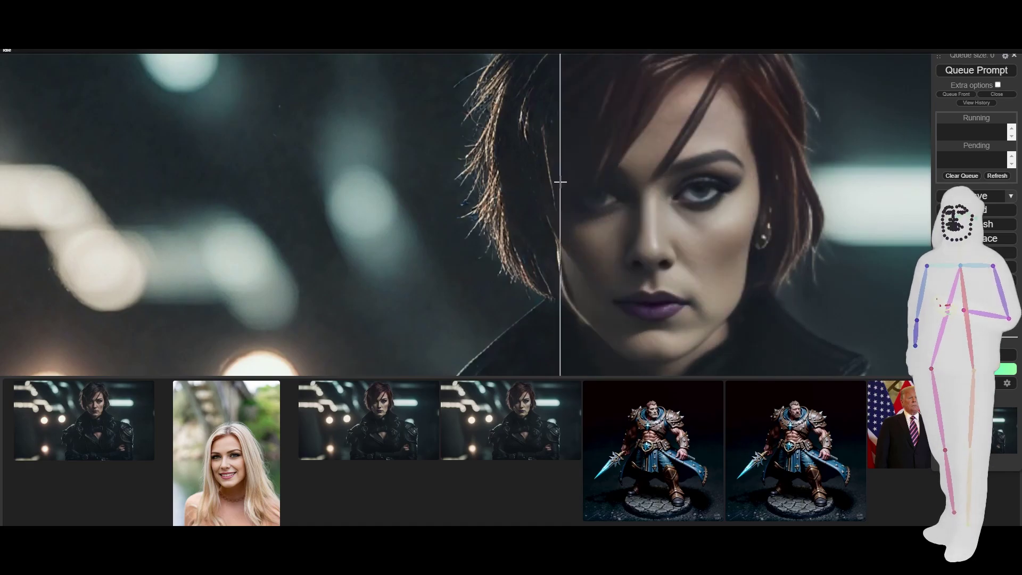
scroll(559, 182, down, 15)
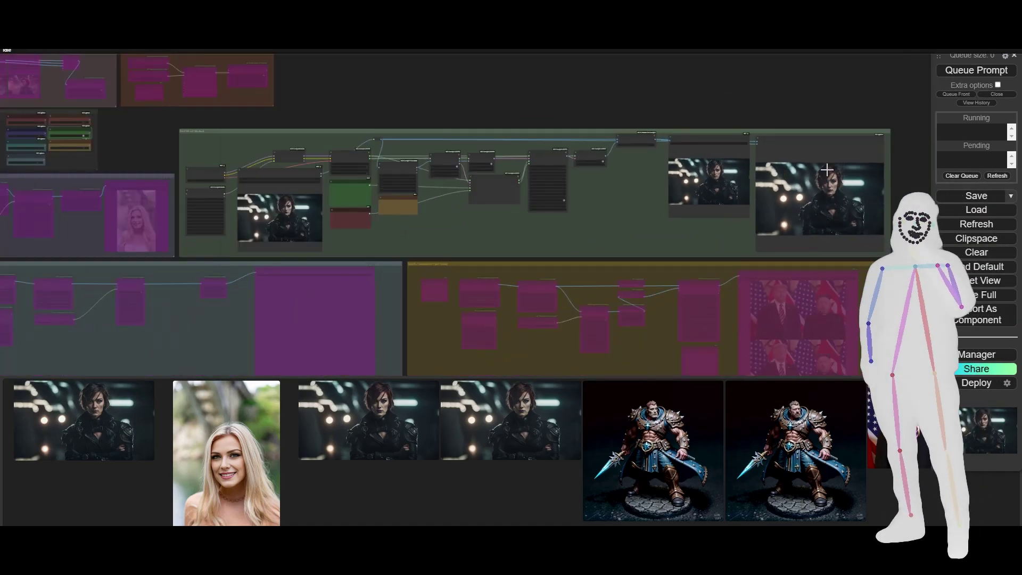
Step: Navigate to the toggle group and jump to the SUPIR upscale group
drag(407, 242, 661, 62)
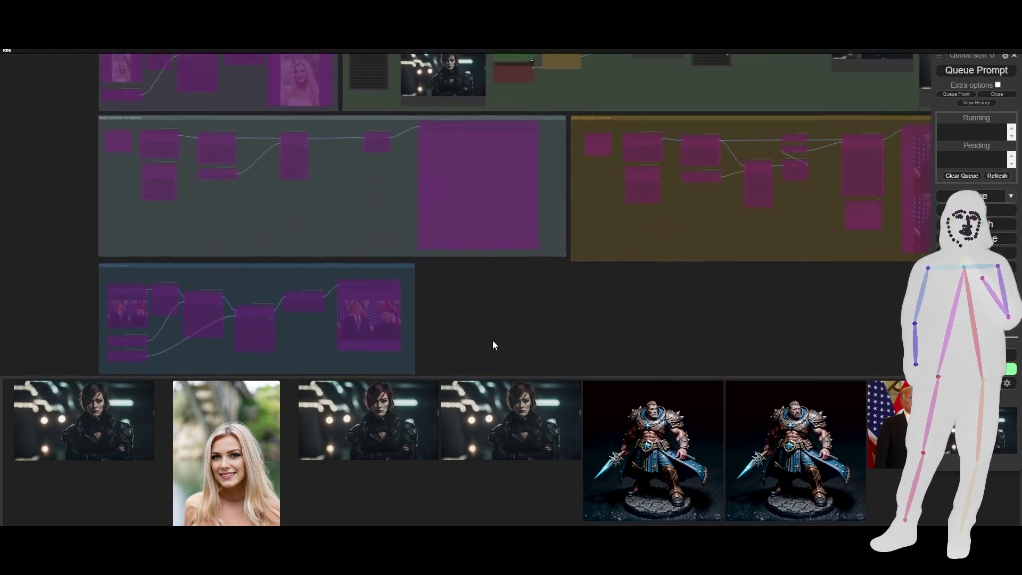
drag(516, 335, 392, 371)
drag(324, 321, 497, 139)
scroll(473, 193, up, 1)
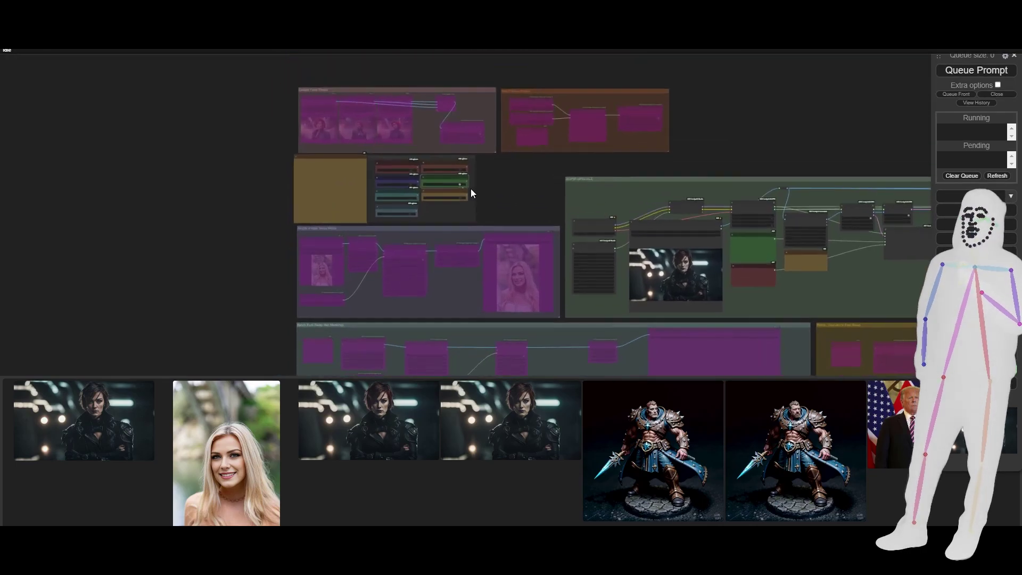
scroll(472, 193, up, 10)
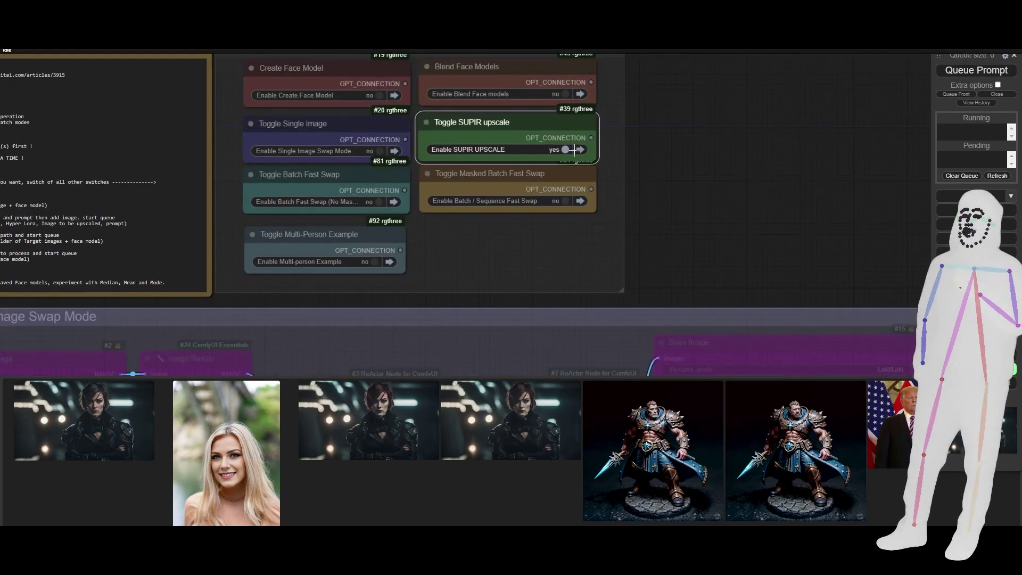
click(573, 150)
Step: Enable Batch Fast Swap mode and jump to the Batch Fast Swap (No Masking) group
drag(276, 148, 802, 67)
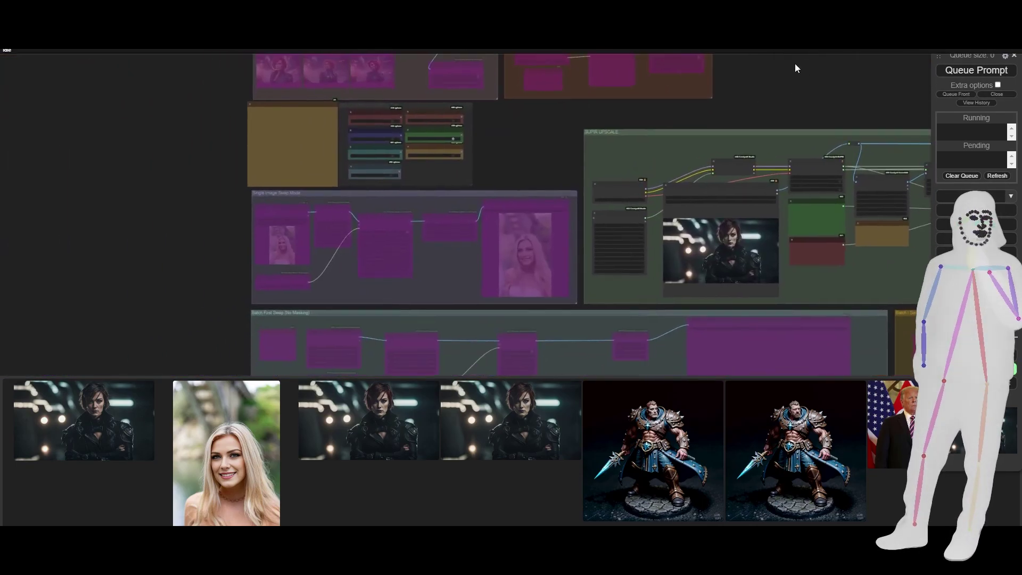
scroll(435, 115, up, 5)
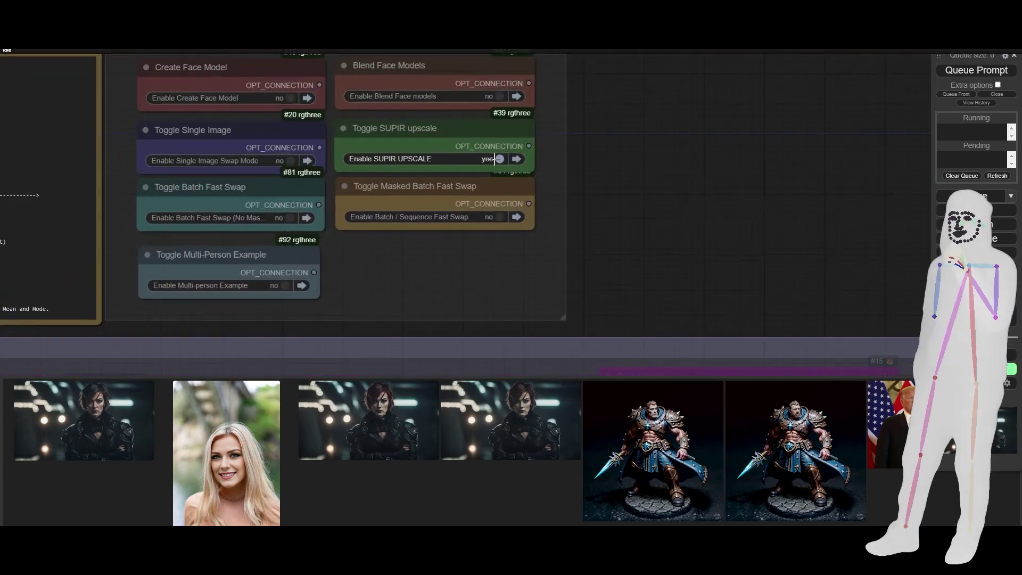
click(290, 218)
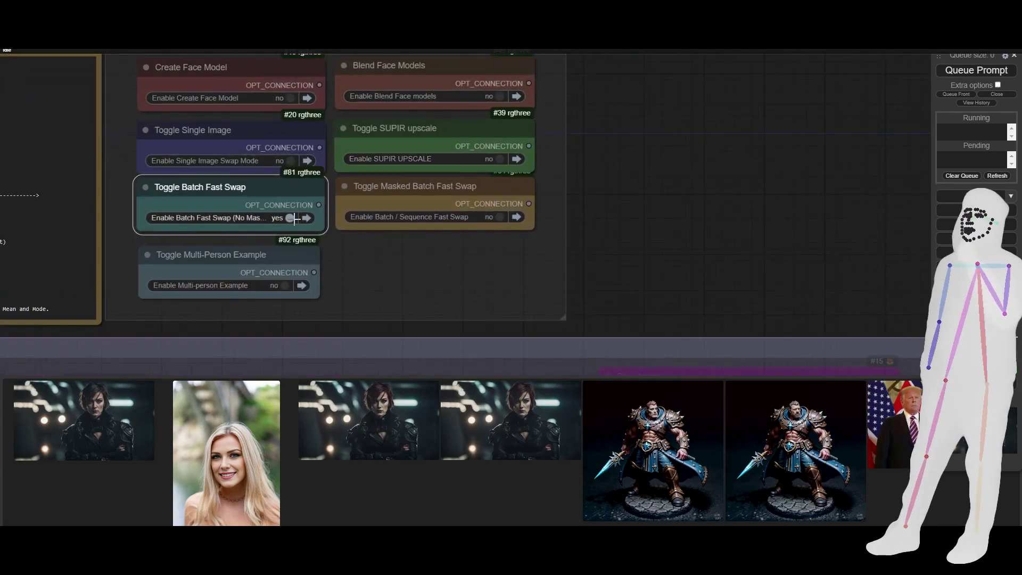
click(306, 218)
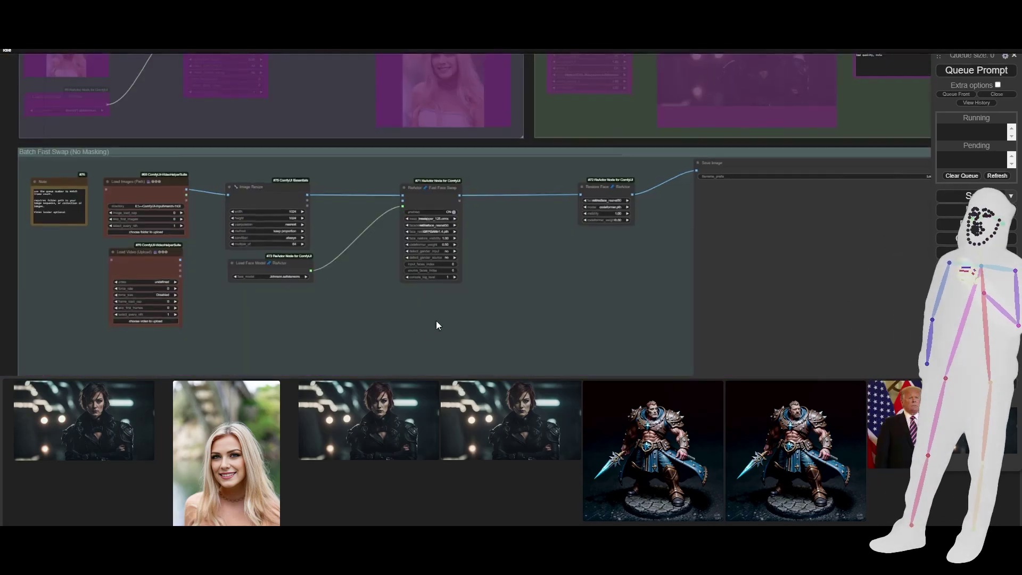
scroll(429, 327, up, 3)
Step: Select the Load Images (Path) node and inspect its directory path
drag(463, 260, 448, 254)
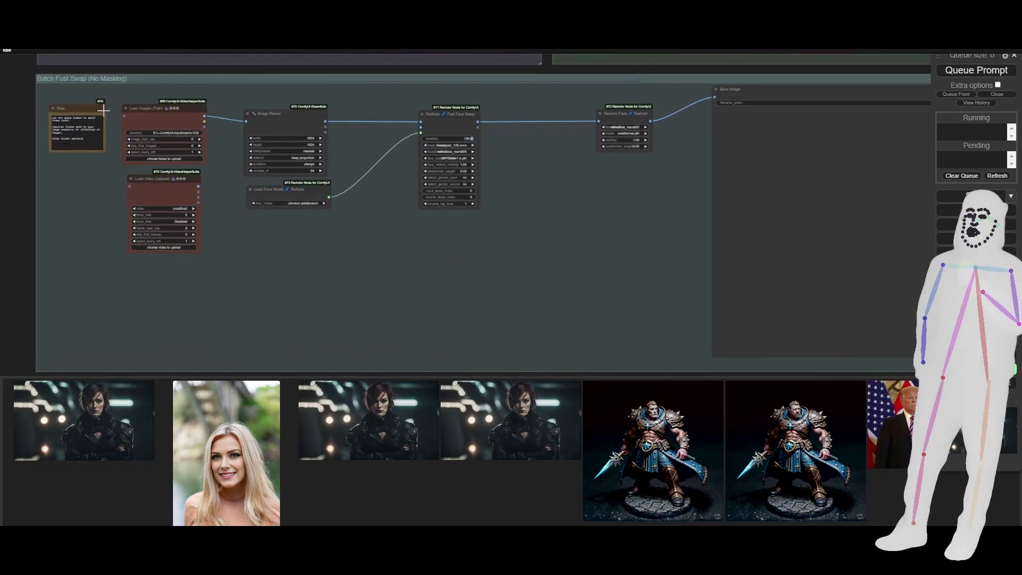
scroll(111, 125, up, 5)
click(202, 239)
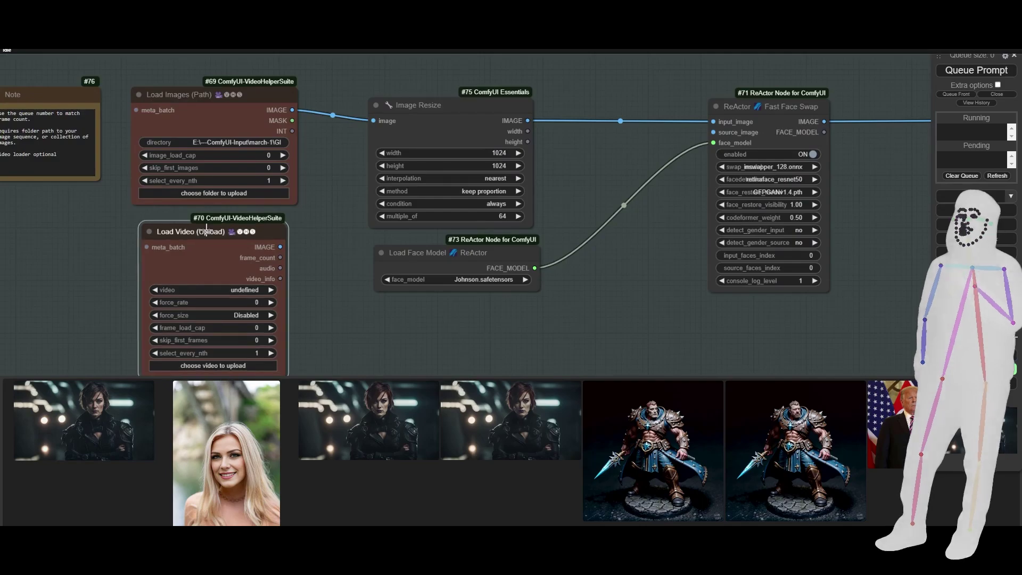
click(213, 127)
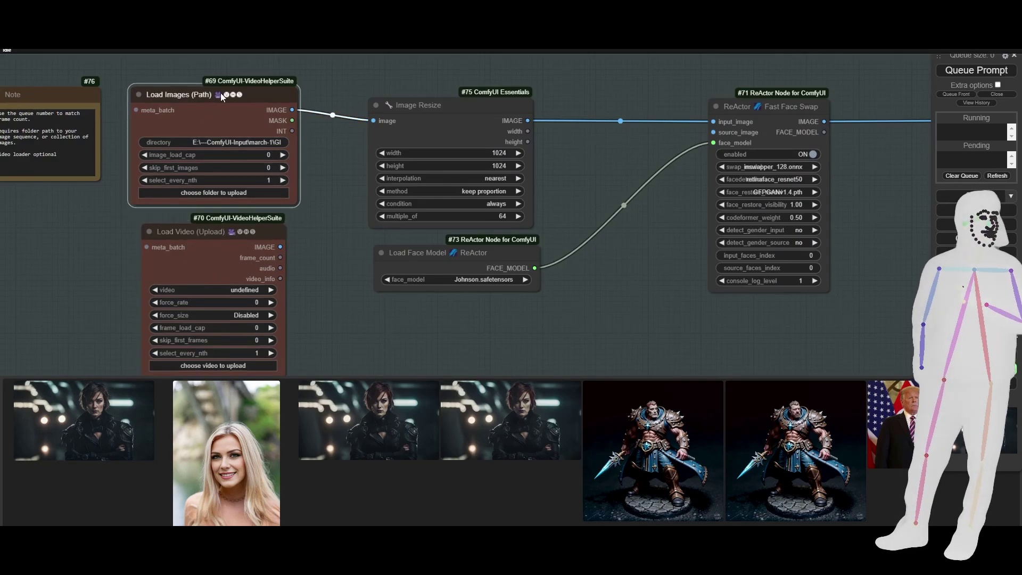
click(225, 140)
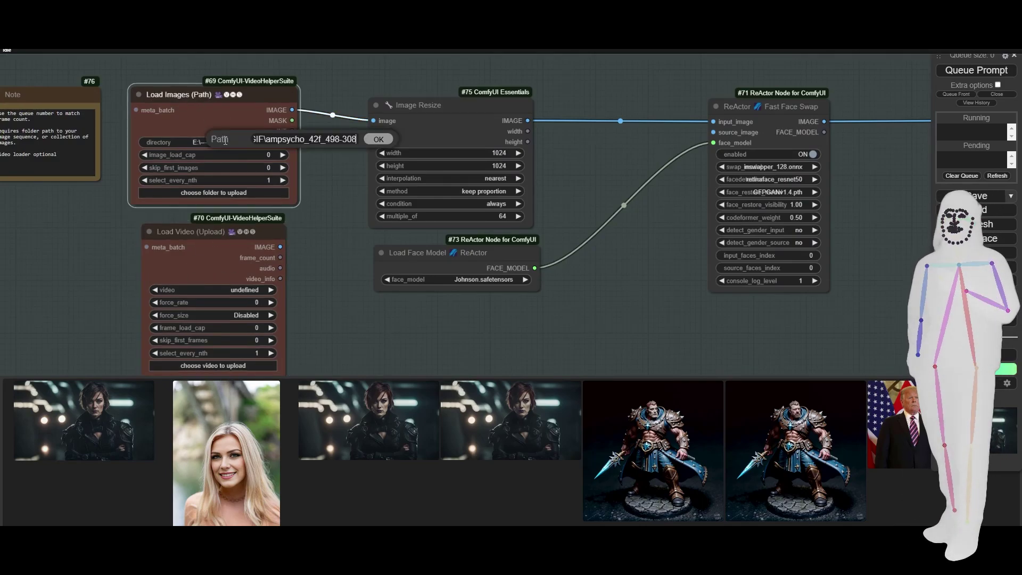
click(378, 139)
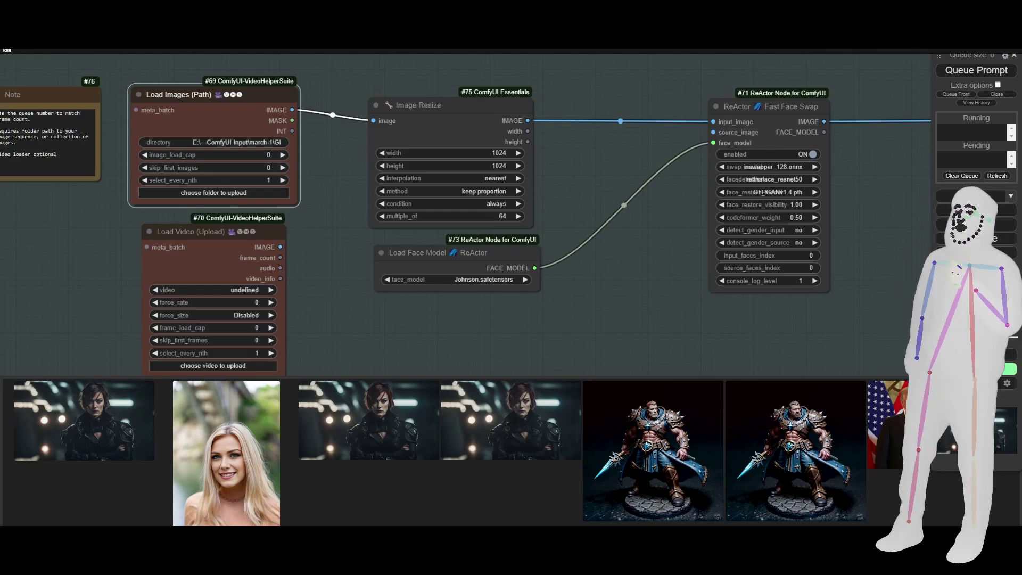
Step: Paste the ampsycho3_9f_498-254 frame folder as the directory and queue the batch swap
click(223, 143)
key(ctrl+a)
key(ctrl+v)
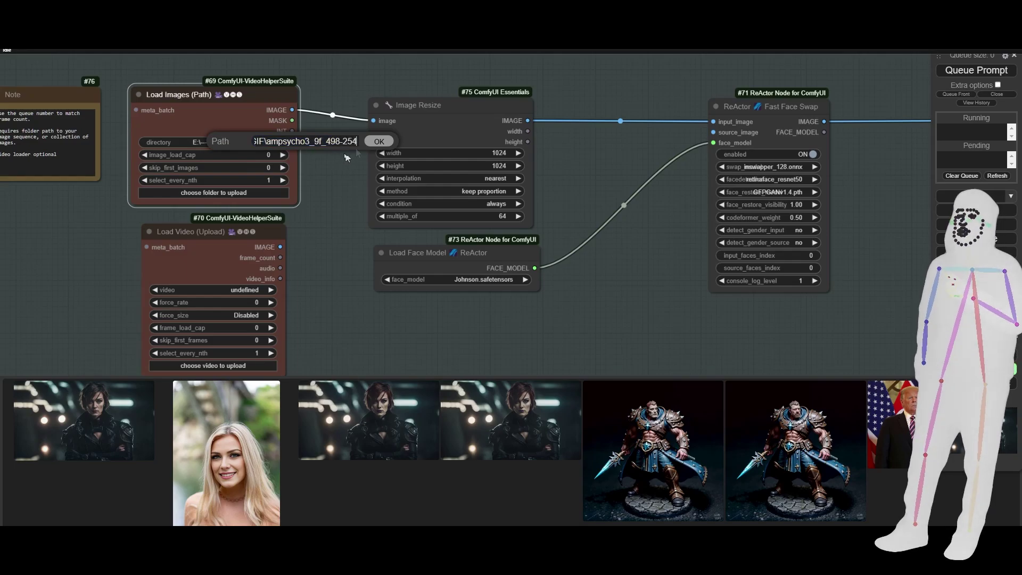
click(374, 142)
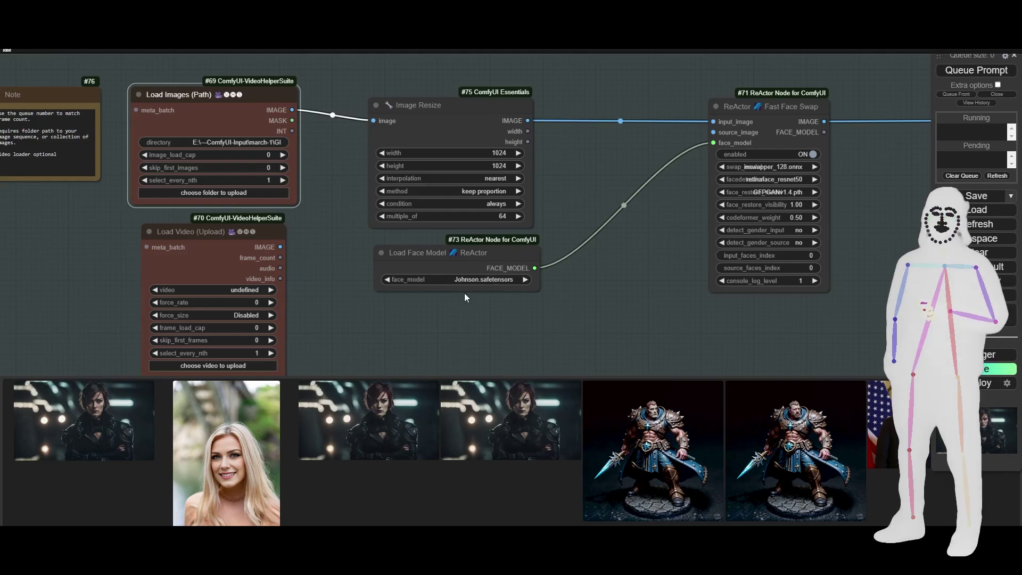
key(ctrl+Return)
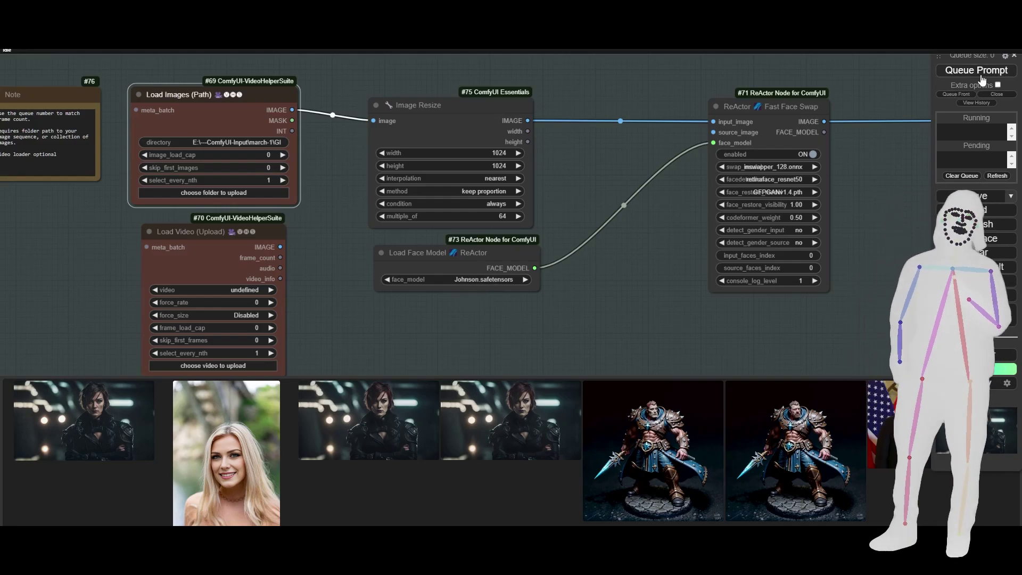
Step: Check the batch swap's progress in the cmd console
scroll(652, 190, down, 5)
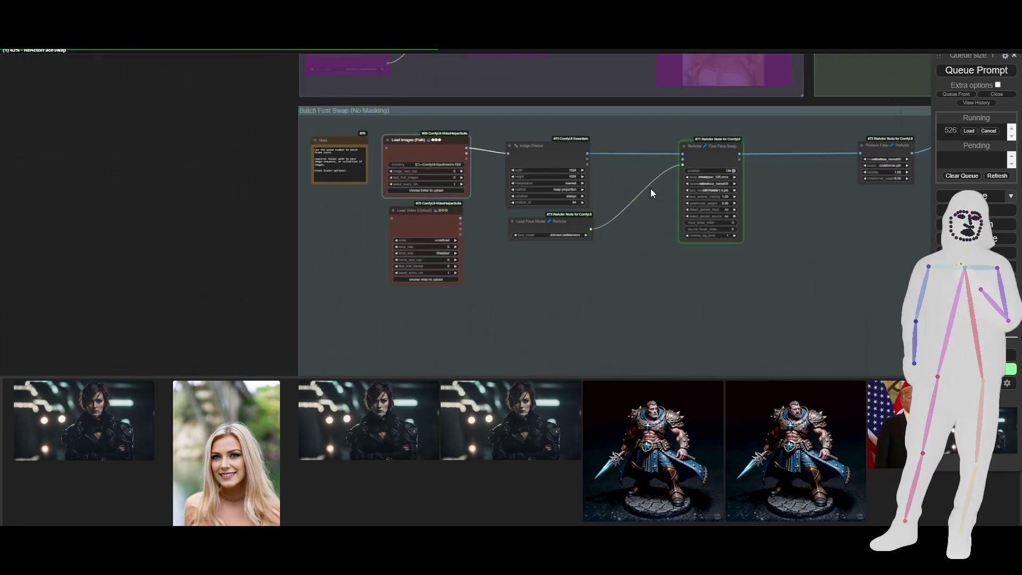
scroll(852, 284, up, 3)
drag(825, 284, 387, 285)
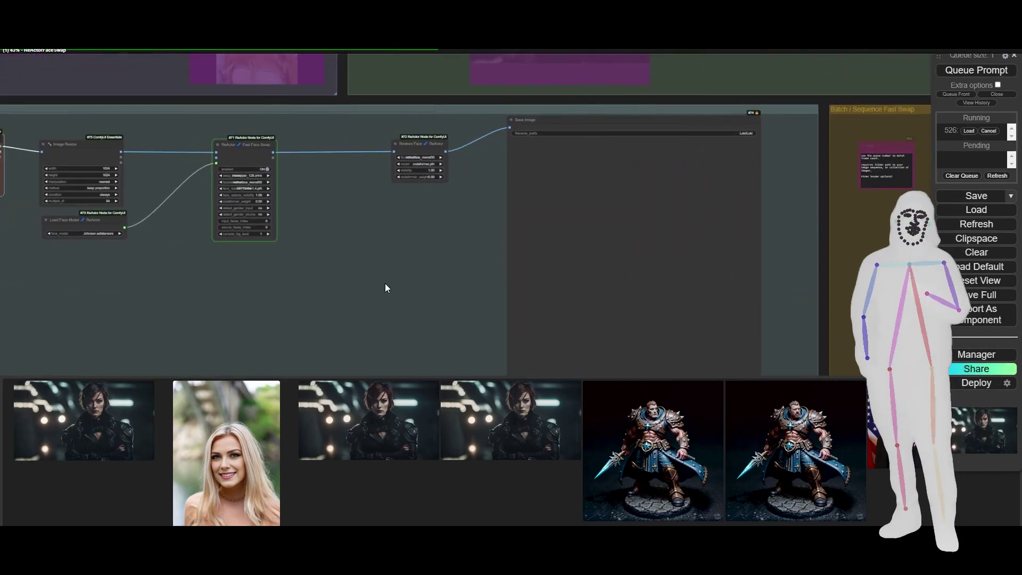
mouse_move(629, 566)
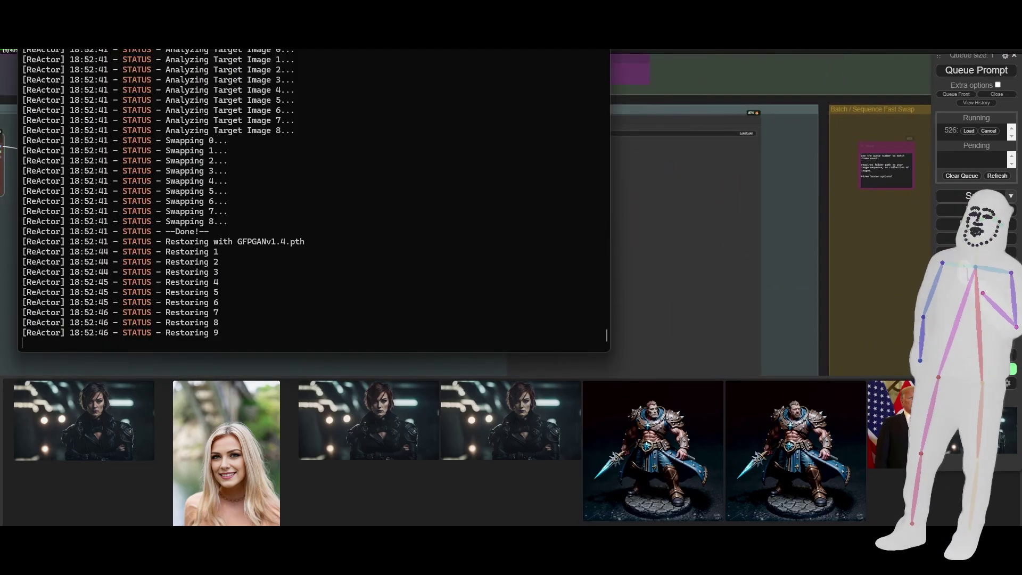
click(628, 495)
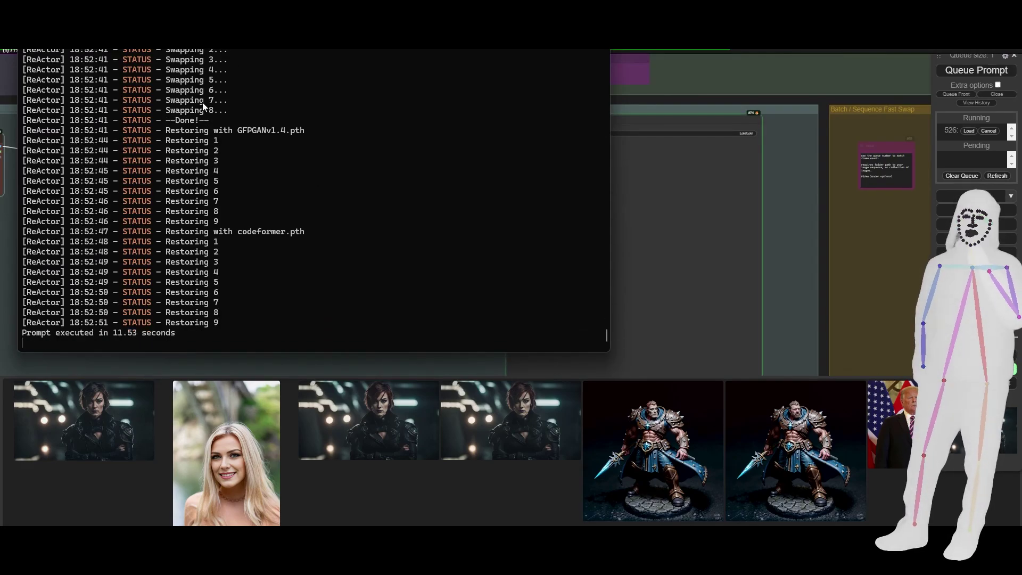
click(802, 251)
Step: Review the Save Image grid, enlarging one swapped frame and returning to the grid
scroll(681, 192, up, 5)
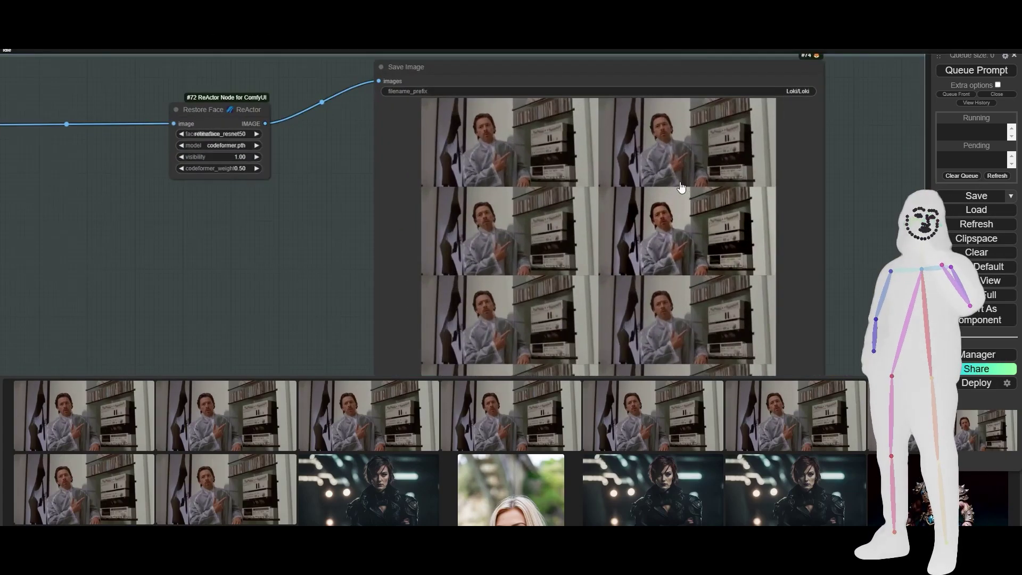
scroll(681, 193, up, 3)
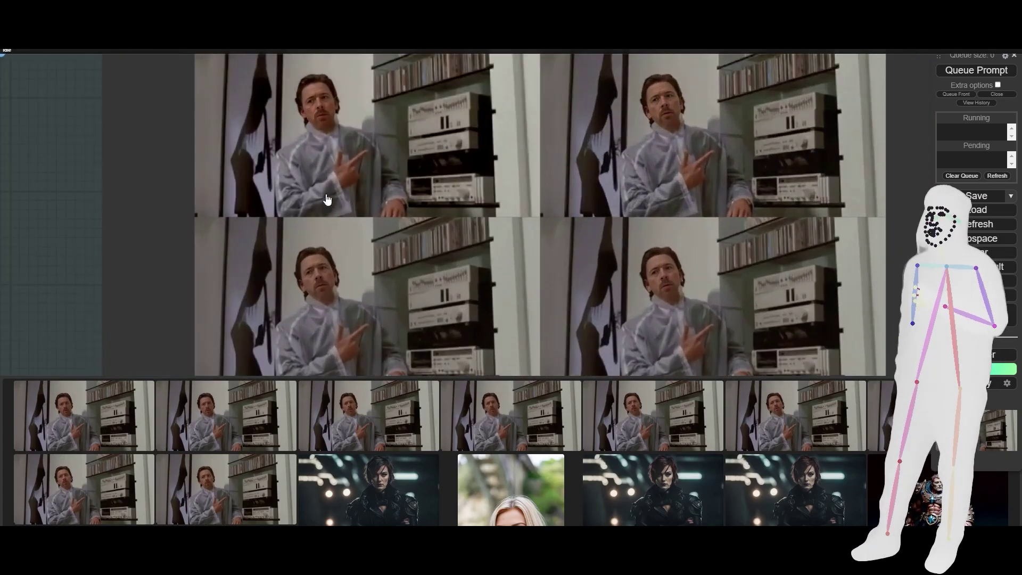
drag(57, 307, 54, 137)
drag(70, 311, 63, 214)
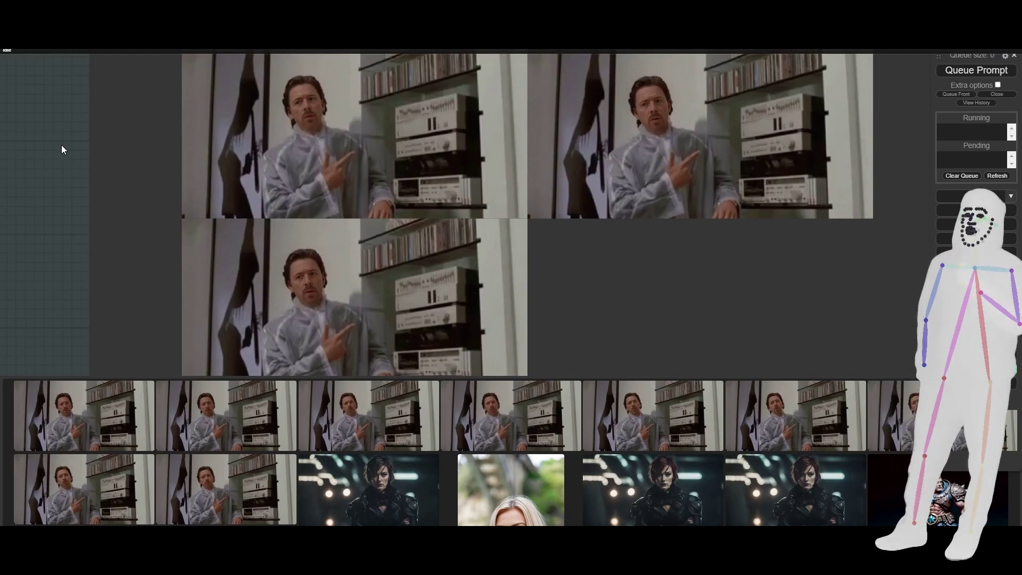
click(301, 96)
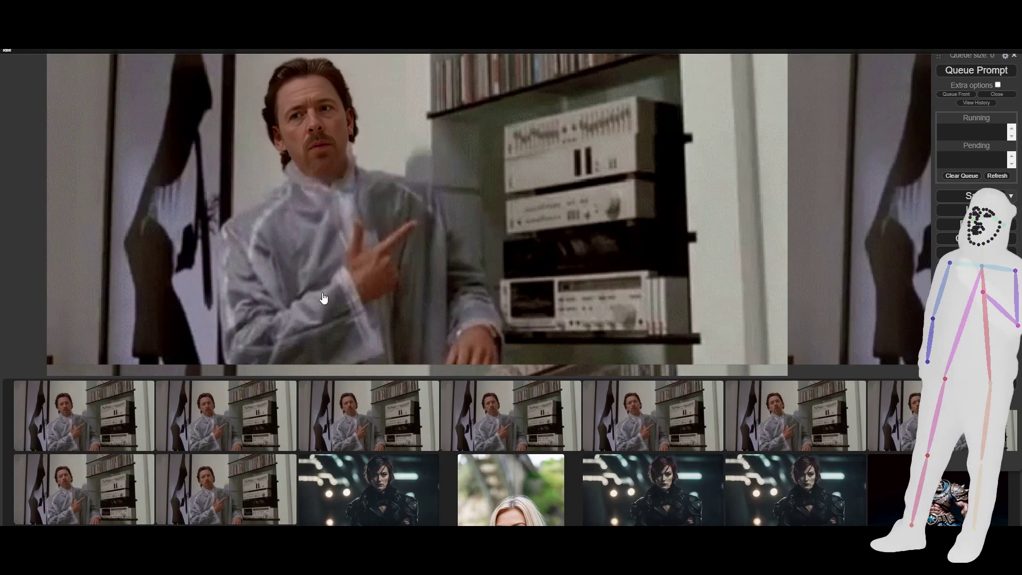
click(408, 281)
scroll(408, 281, down, 10)
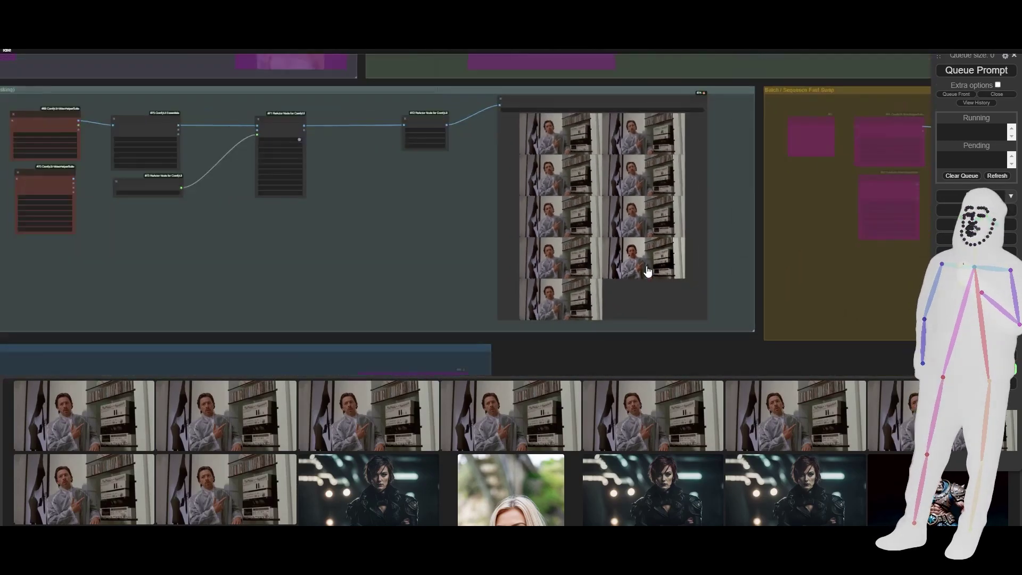
Step: Recheck and confirm the Load Images (Path) input folder
drag(323, 243, 400, 277)
scroll(372, 221, up, 10)
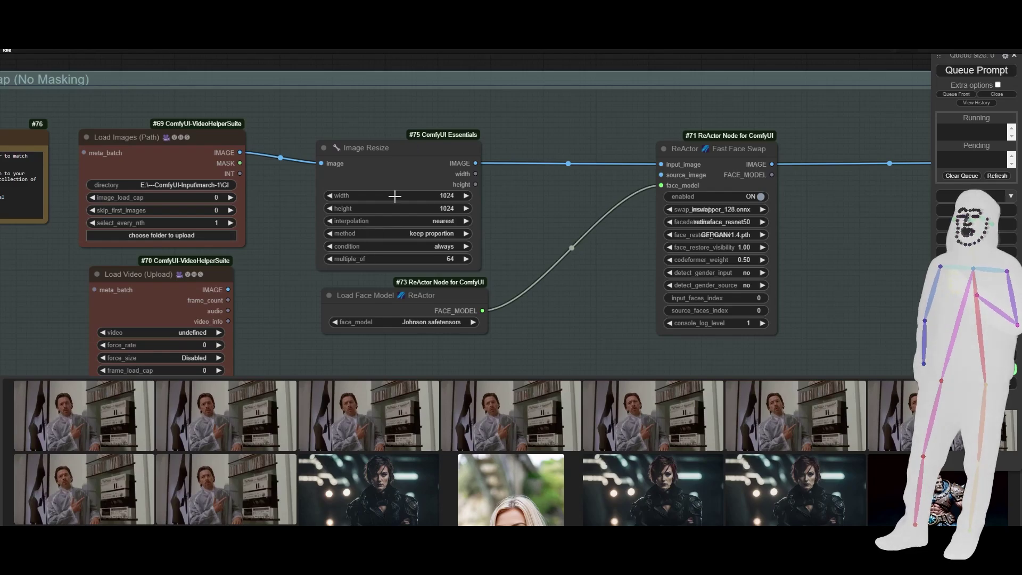
click(153, 162)
click(189, 185)
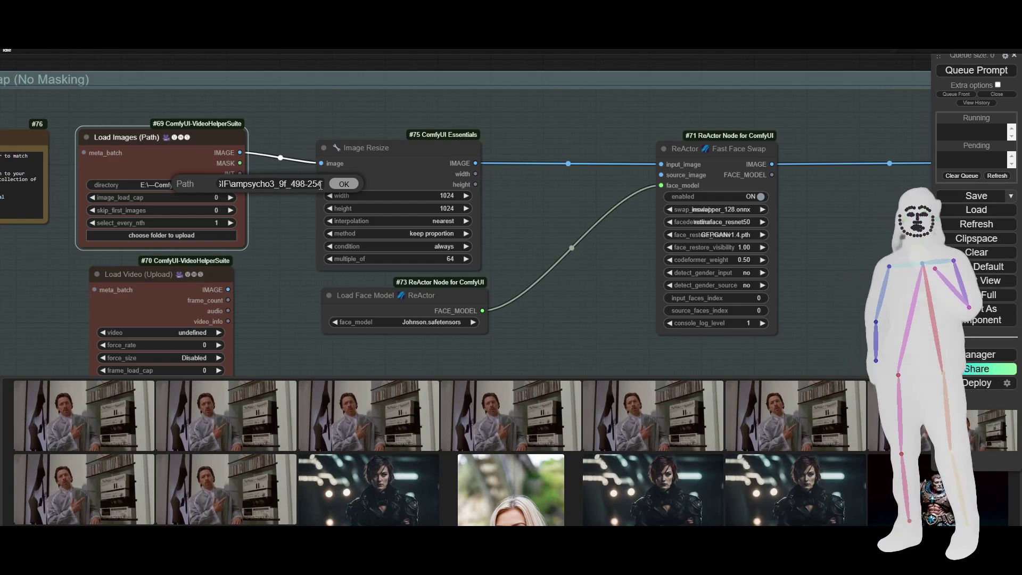
click(339, 186)
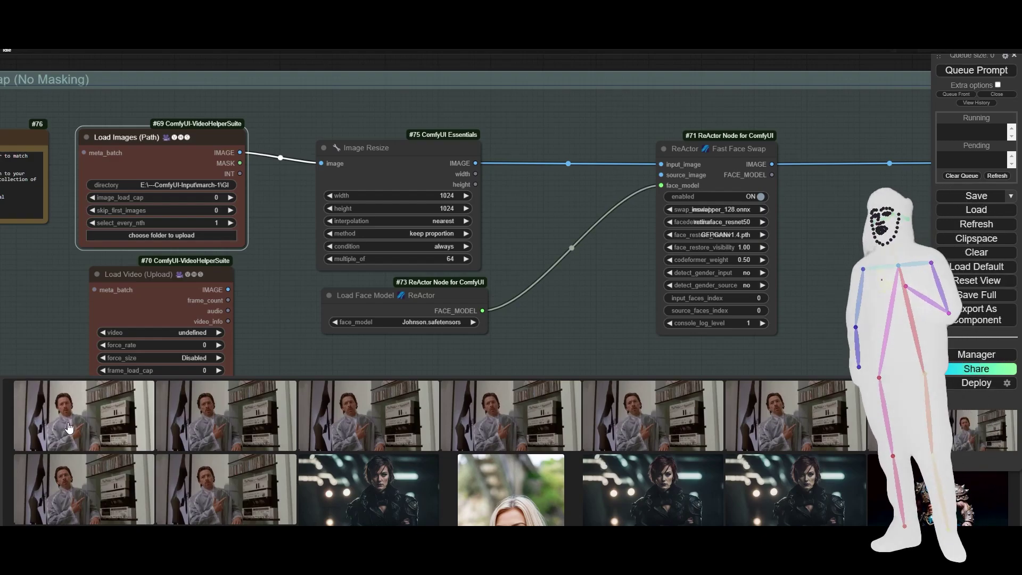
Step: Set Image Resize to 512 × 512 and queue the batch face swap
click(446, 196)
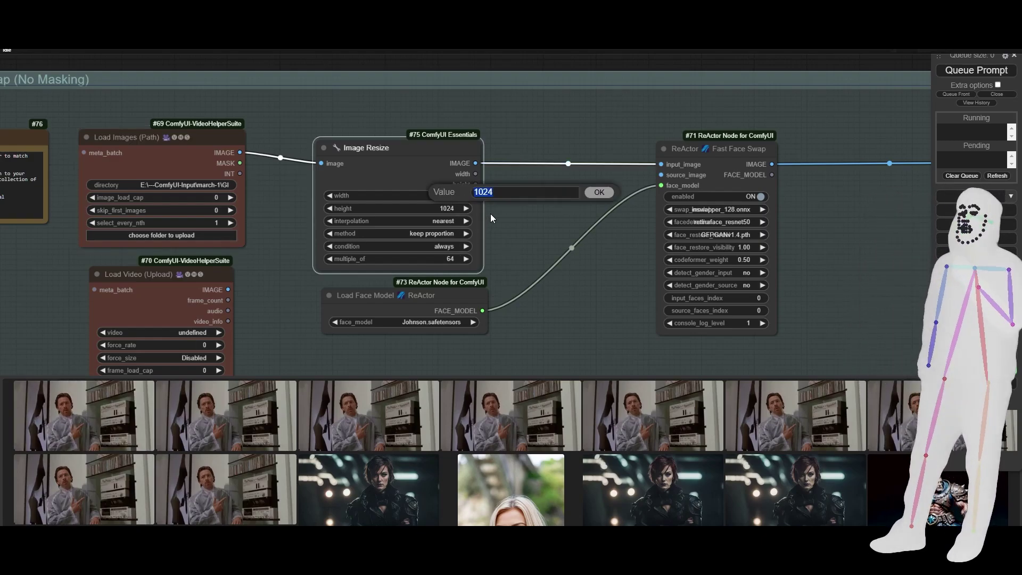
text(512)
click(597, 193)
click(446, 208)
text(512)
click(597, 208)
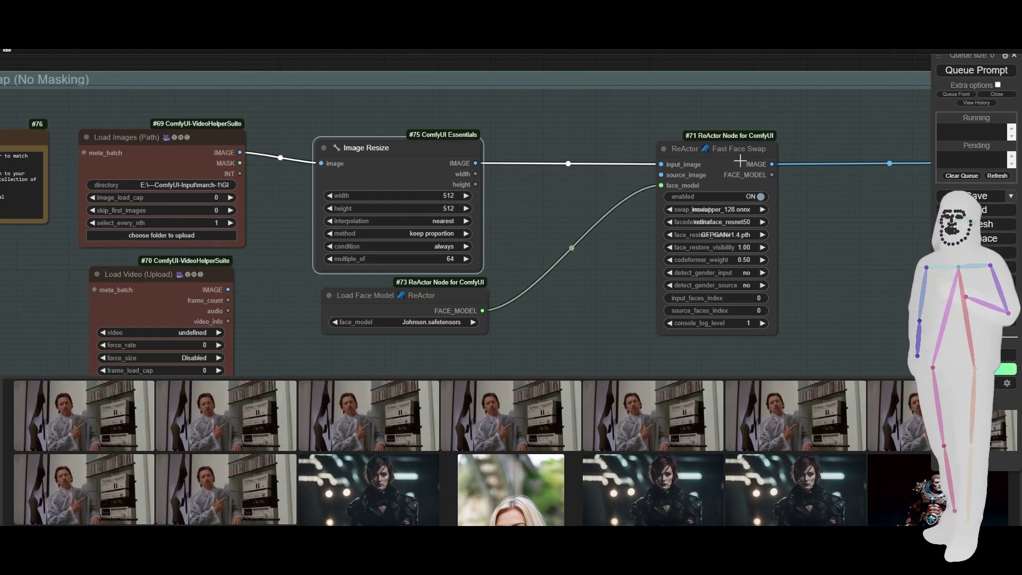
click(965, 70)
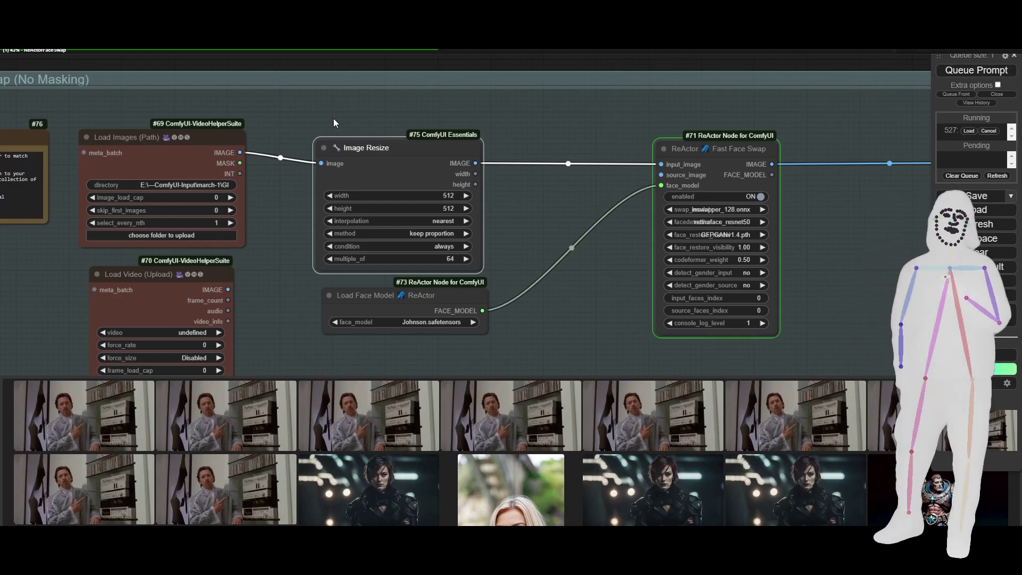
Step: Open 512 × 512 output frames in the lightbox to check the swap, then close it
scroll(295, 126, down, 4)
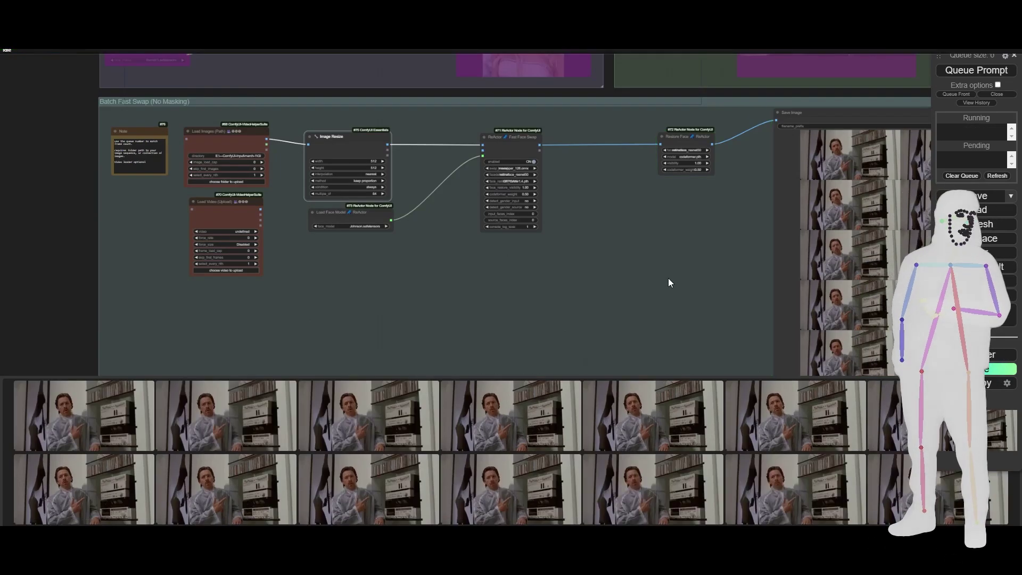
click(71, 414)
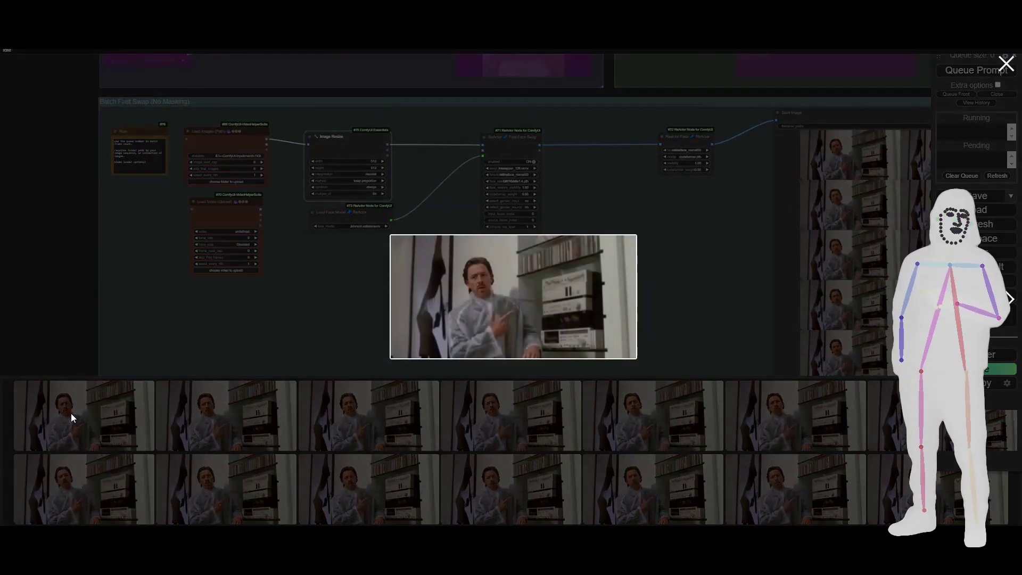
click(485, 313)
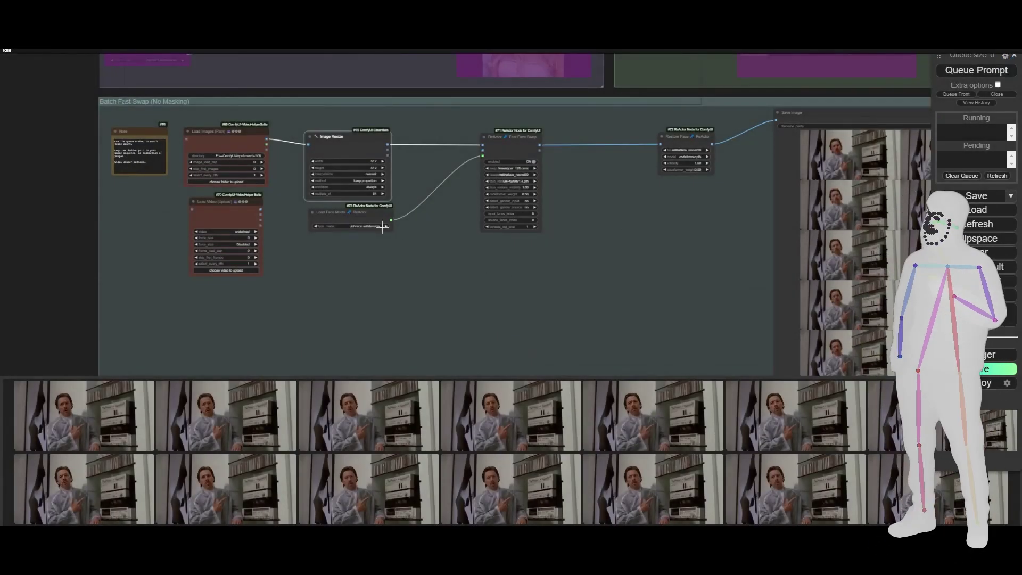
click(215, 429)
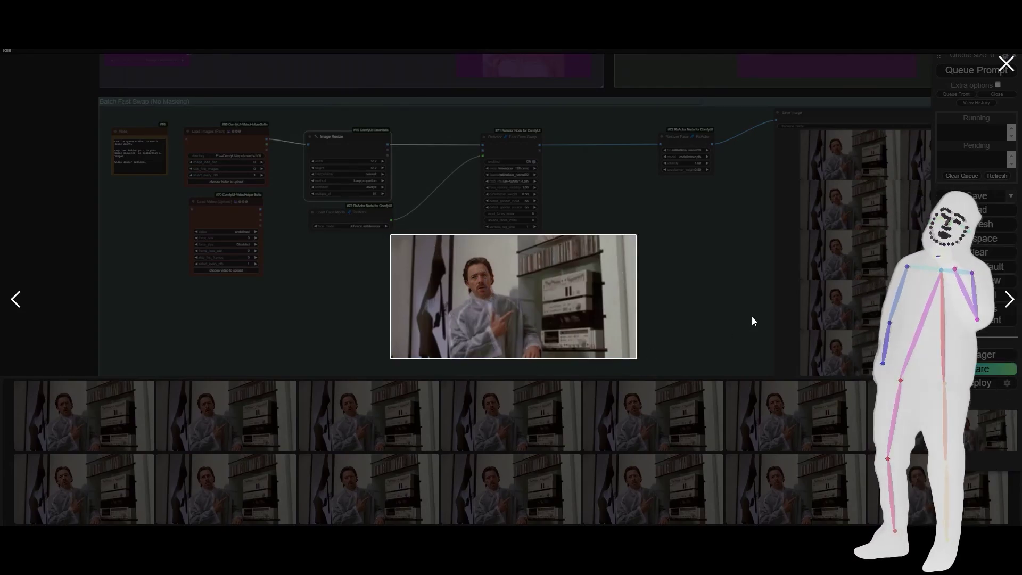
click(1005, 67)
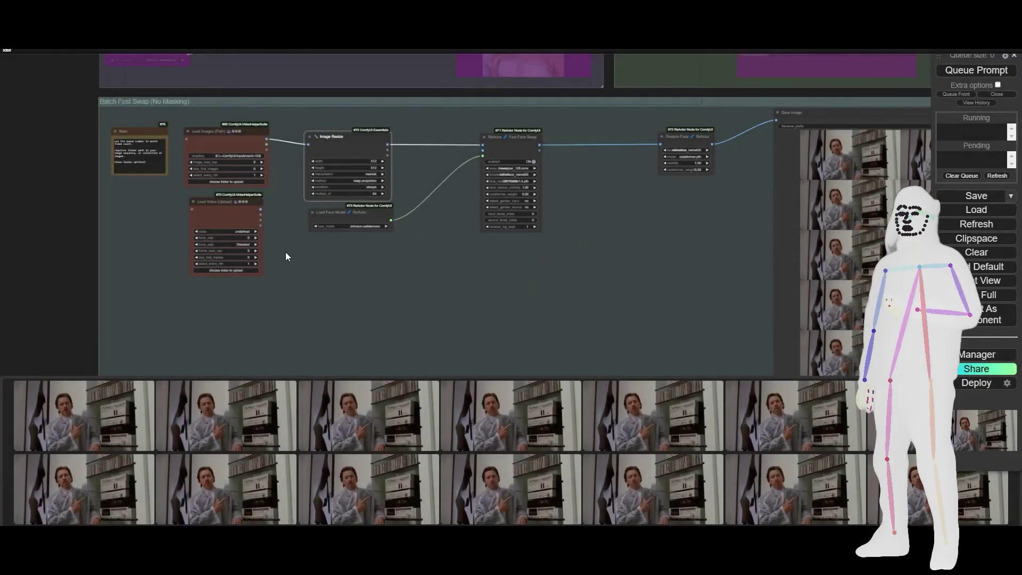
Step: Set the Image Resize width and height to 1024
scroll(302, 160, up, 6)
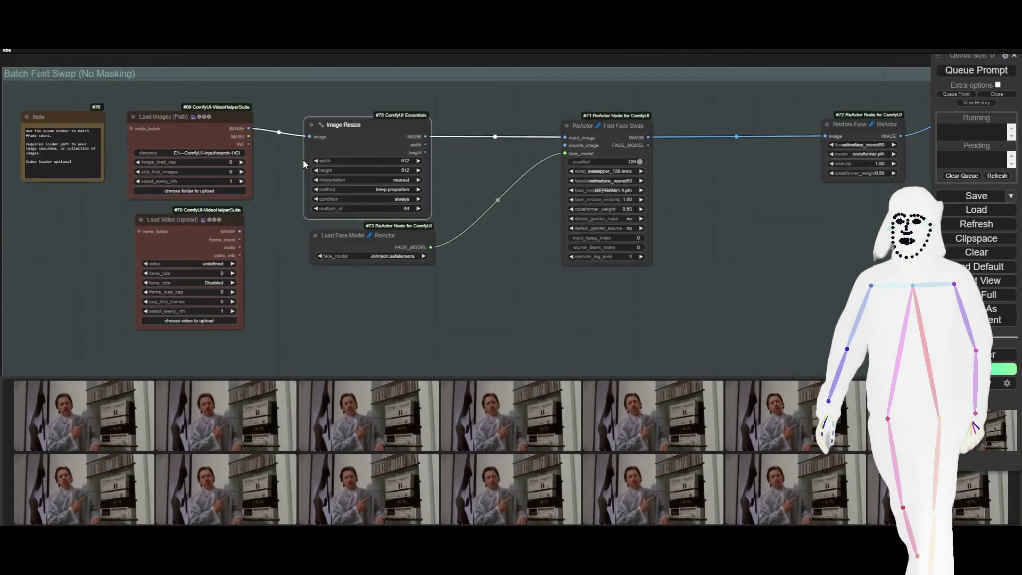
click(422, 161)
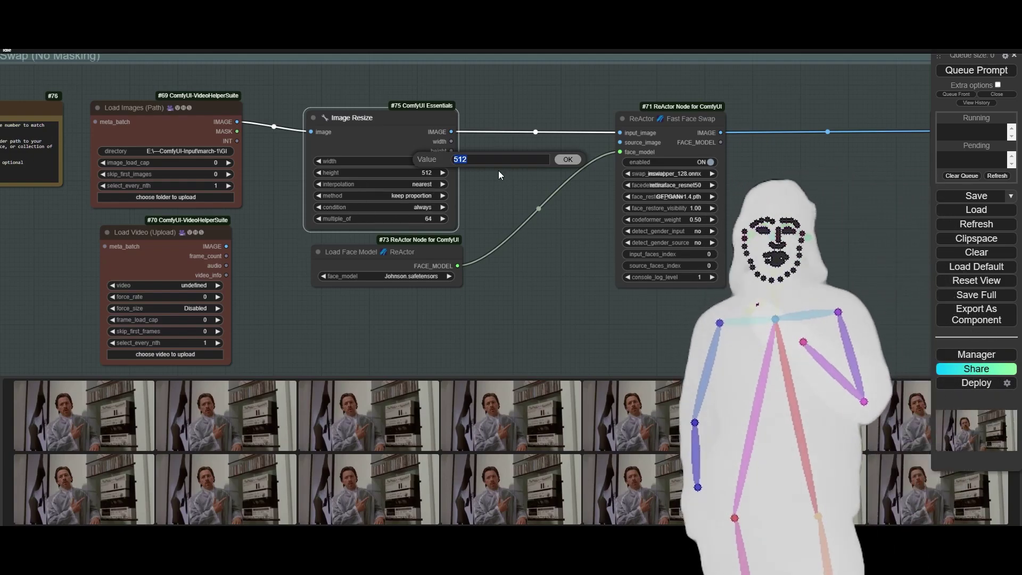
text(1024)
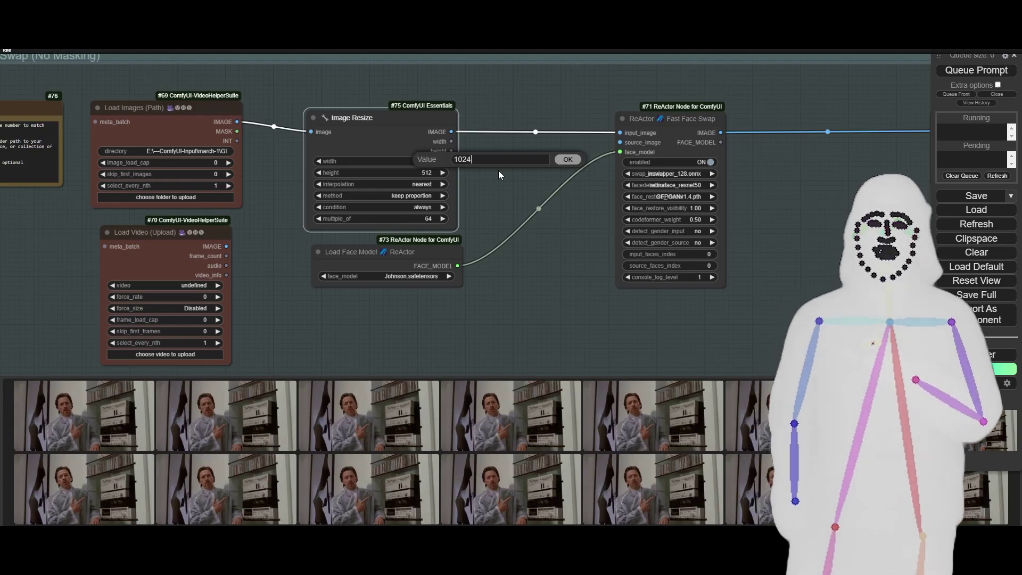
key(Return)
click(427, 174)
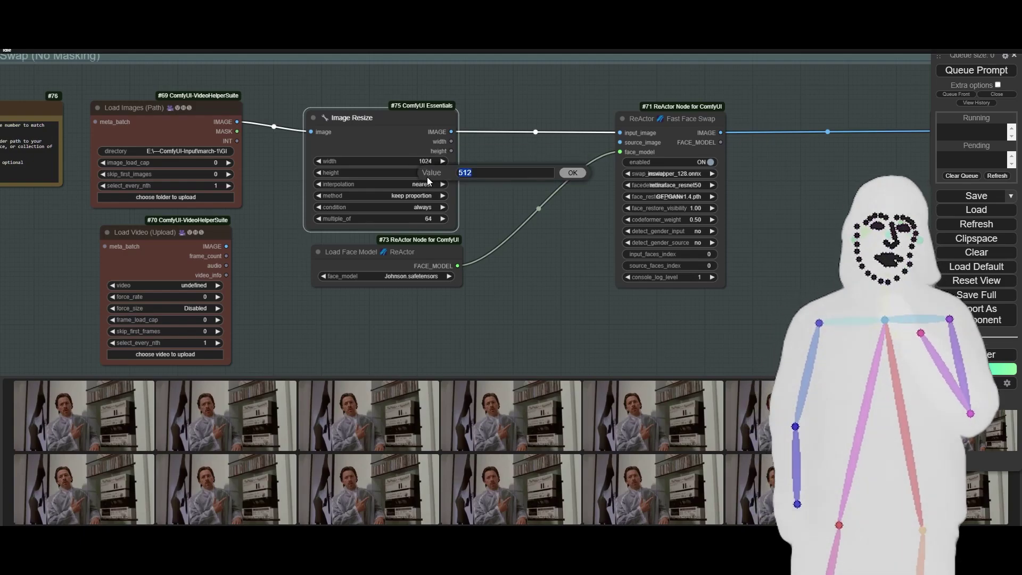
text(1024)
key(BackSpace)
key(BackSpace)
key(BackSpace)
key(BackSpace)
text(1024)
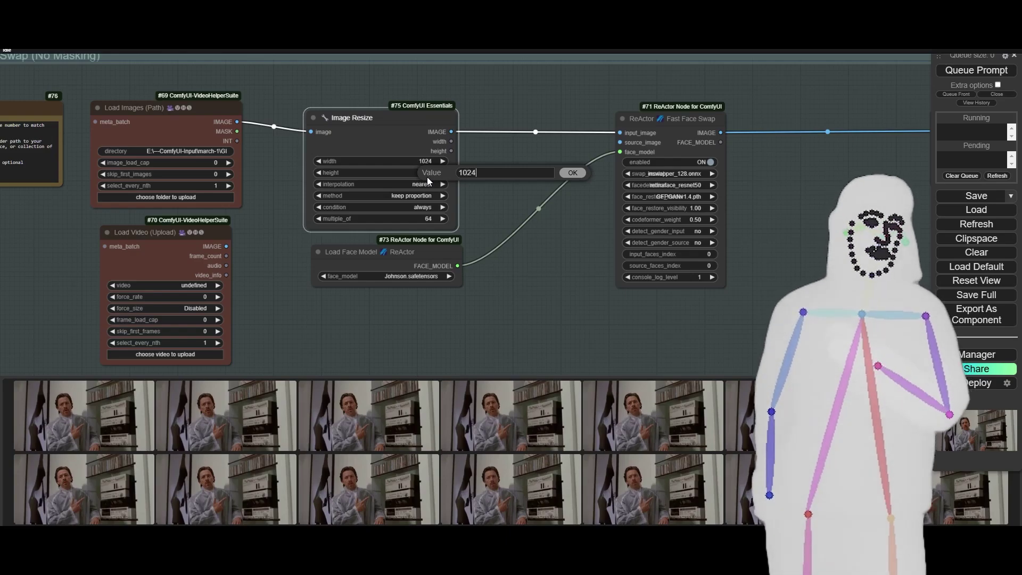
key(Return)
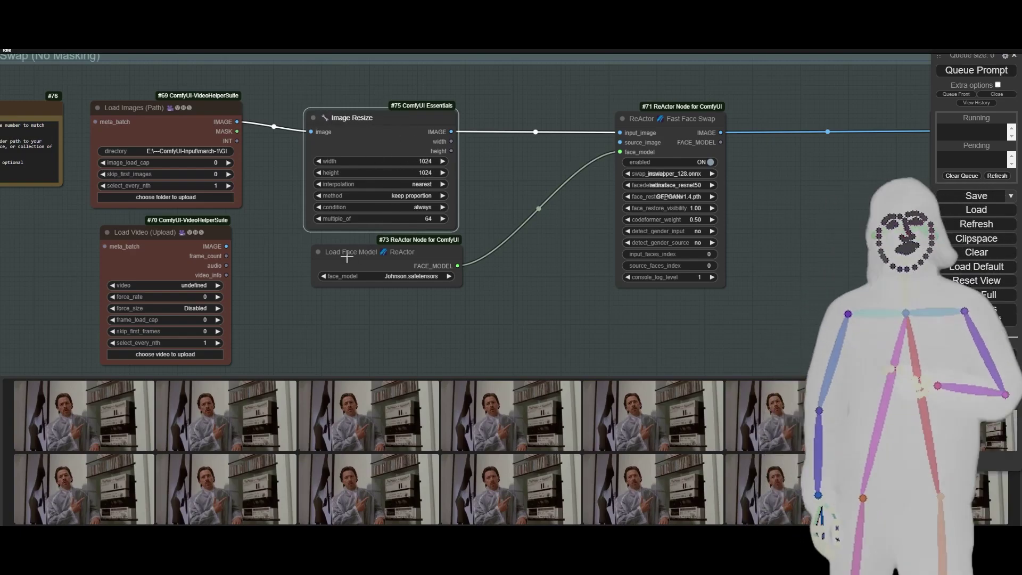
Step: Preview the first output frame in the lightbox, then bring the saved frames into view
click(85, 421)
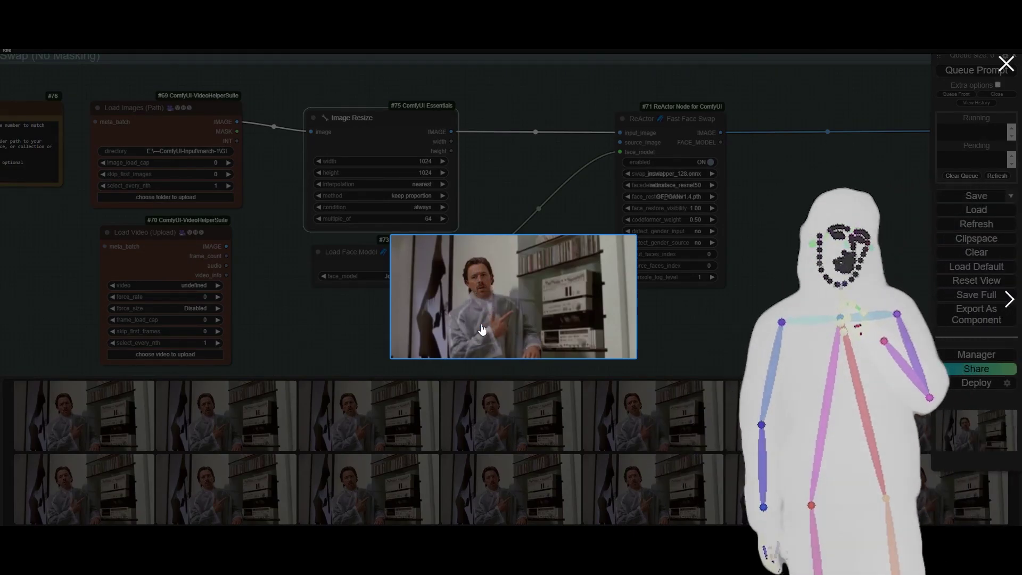
click(693, 326)
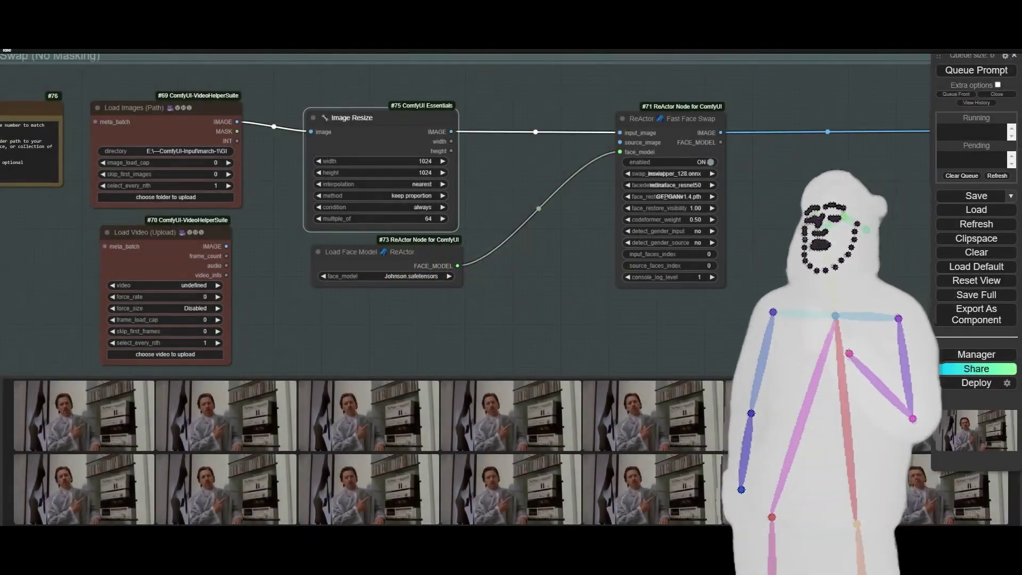
drag(833, 288, 199, 282)
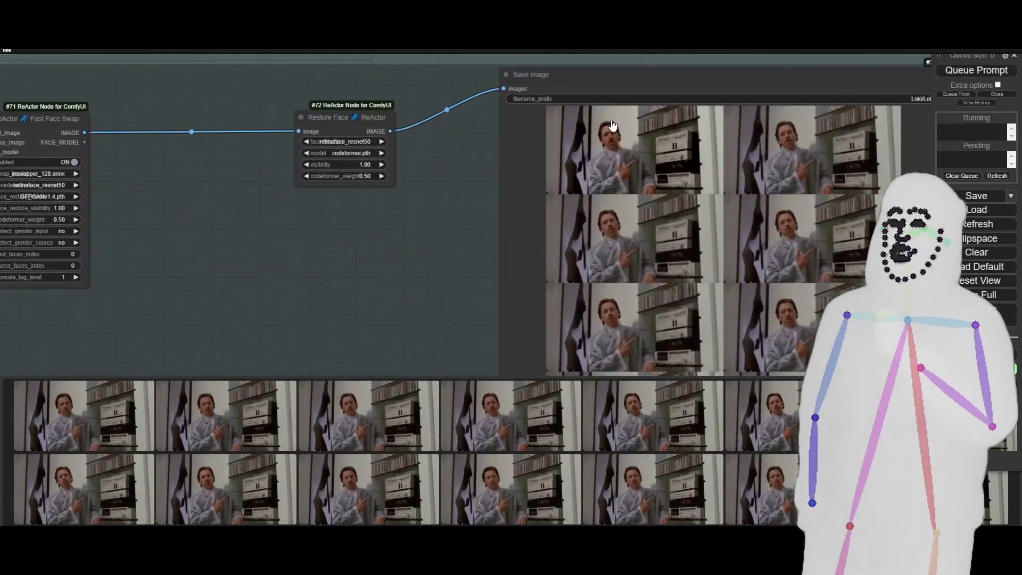
Step: Zoom into the Save Image preview and rerun the workflow at 1024 resolution
scroll(703, 132, up, 8)
scroll(703, 132, up, 4)
scroll(277, 167, up, 4)
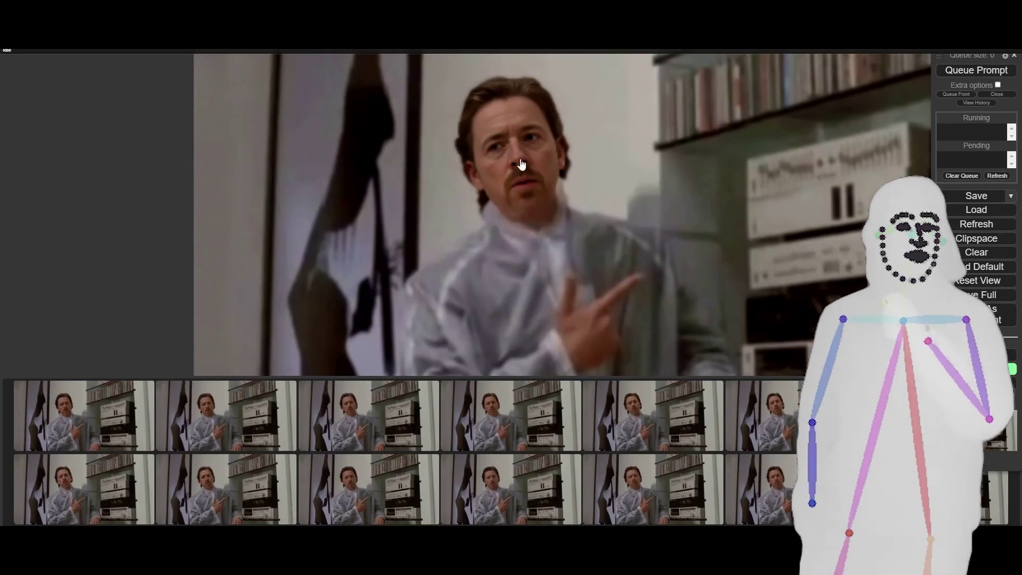
click(961, 71)
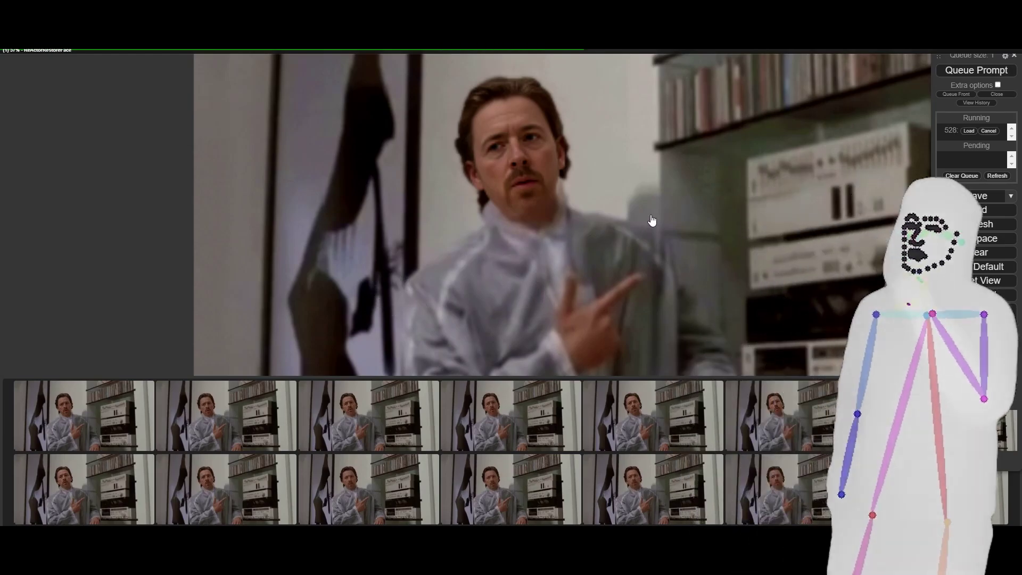
Step: Inspect the new result, zoom out, and switch to the output\Loki\walking folder in File Explorer
scroll(308, 216, down, 5)
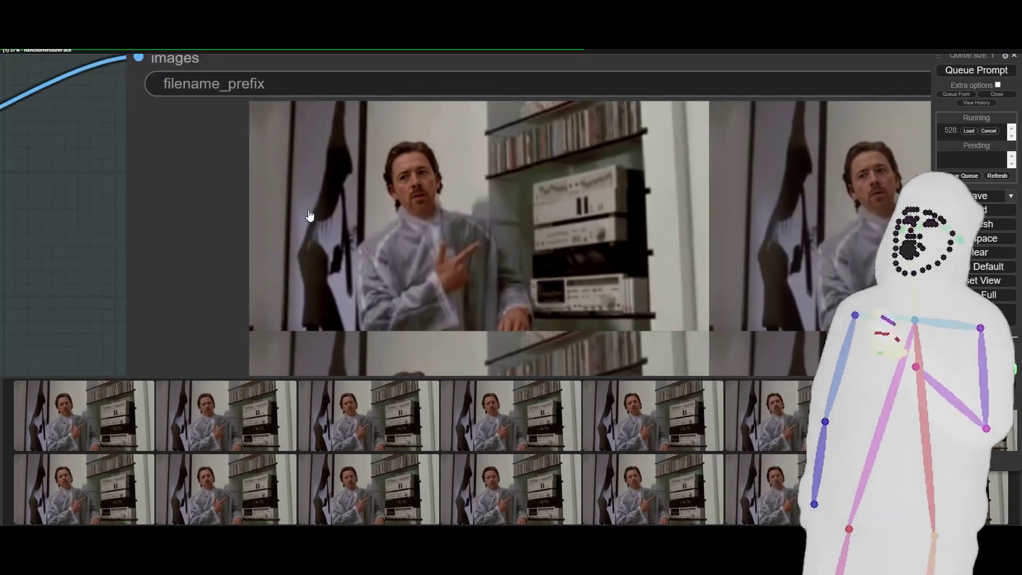
scroll(353, 190, up, 5)
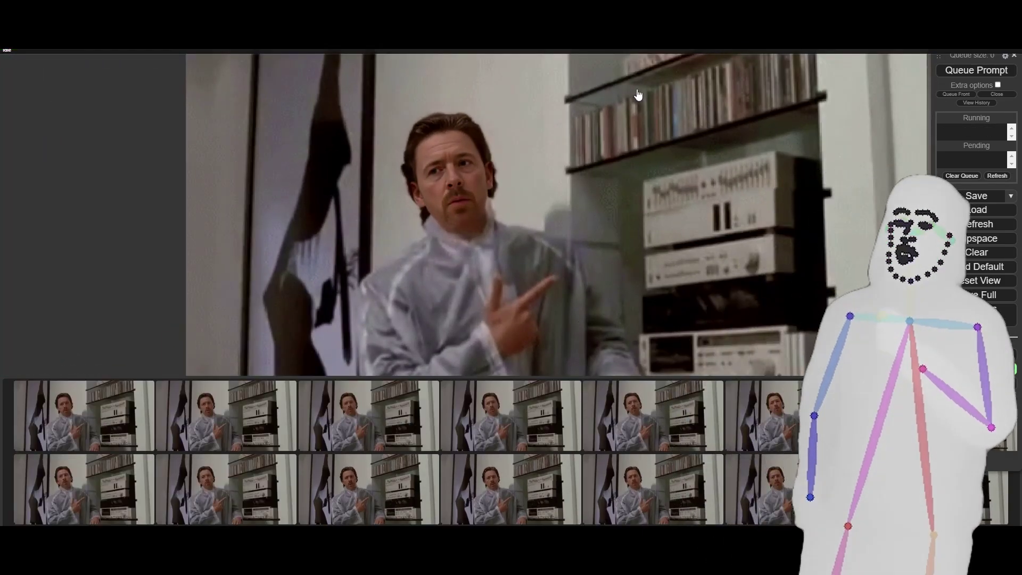
scroll(621, 210, up, 3)
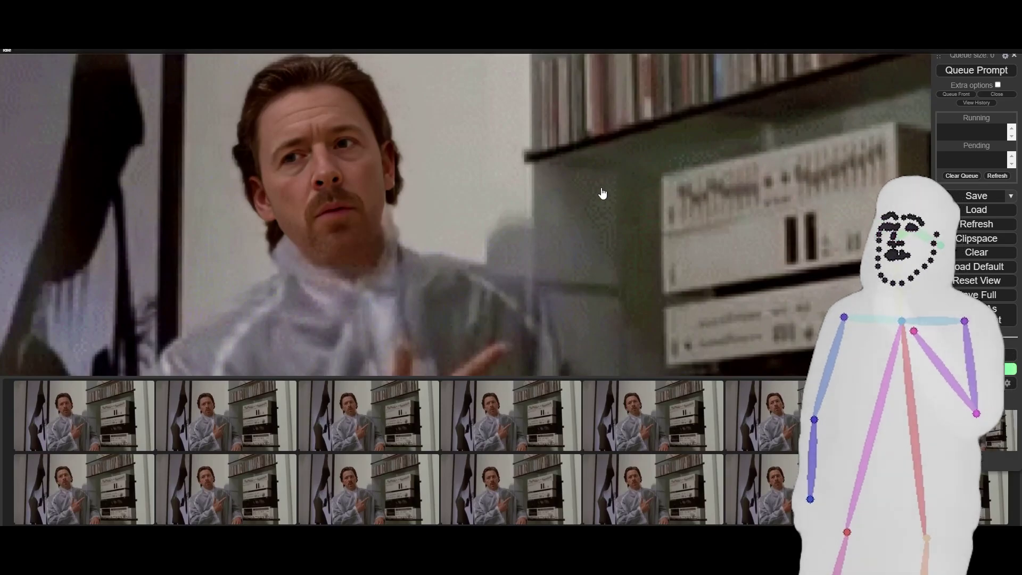
scroll(641, 178, down, 5)
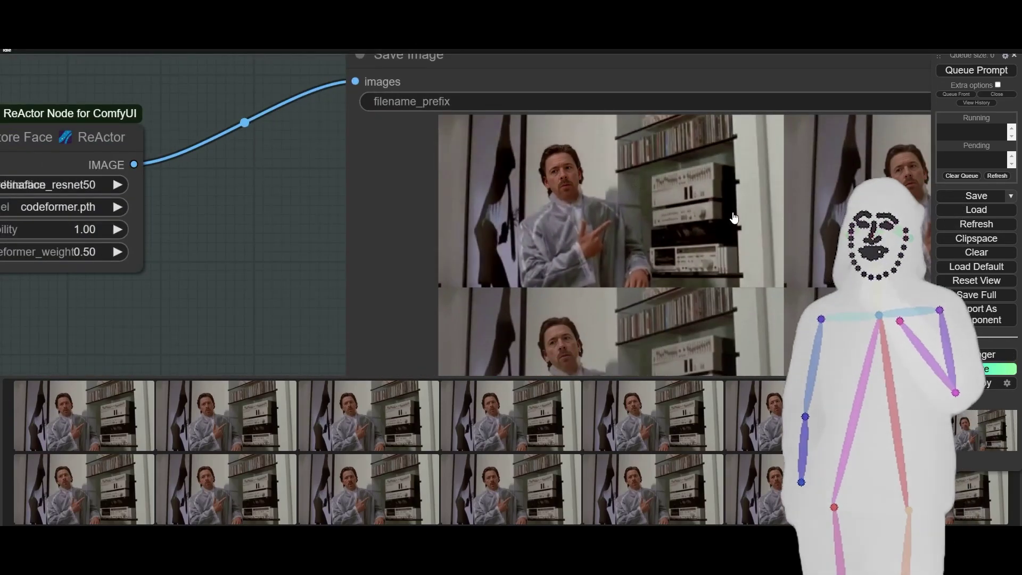
scroll(520, 237, down, 6)
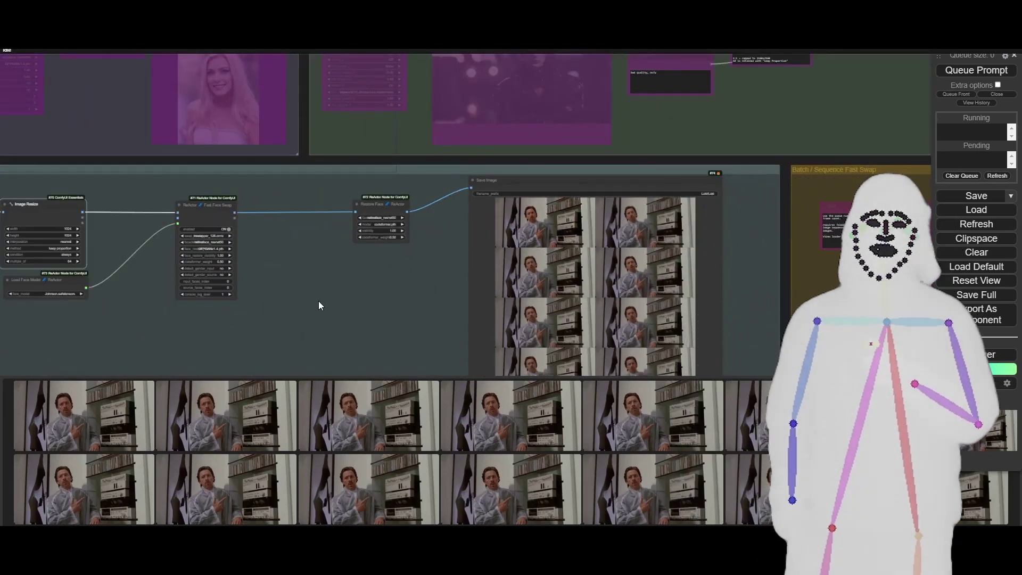
scroll(318, 302, down, 4)
drag(285, 354, 277, 280)
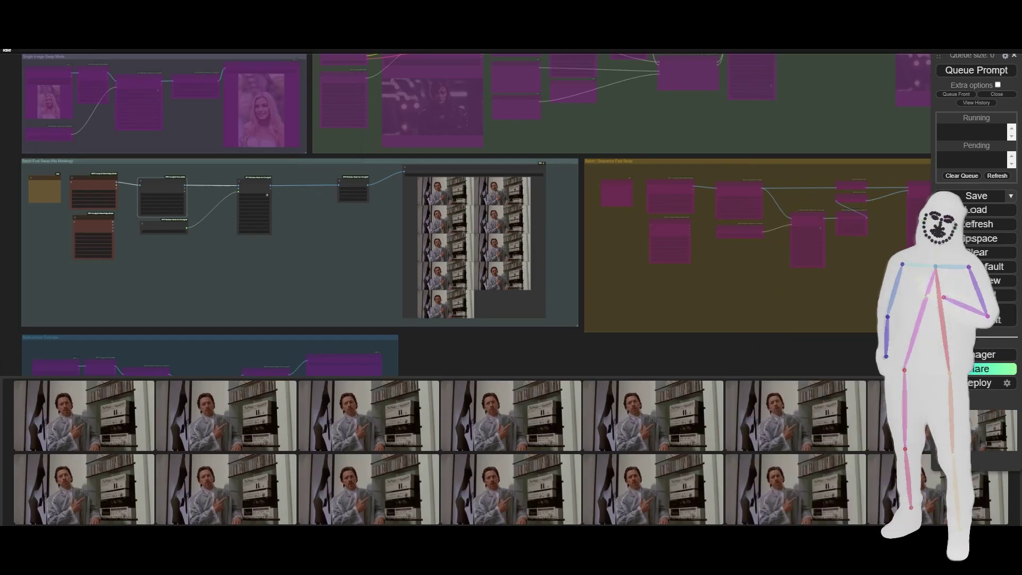
key(alt+Tab)
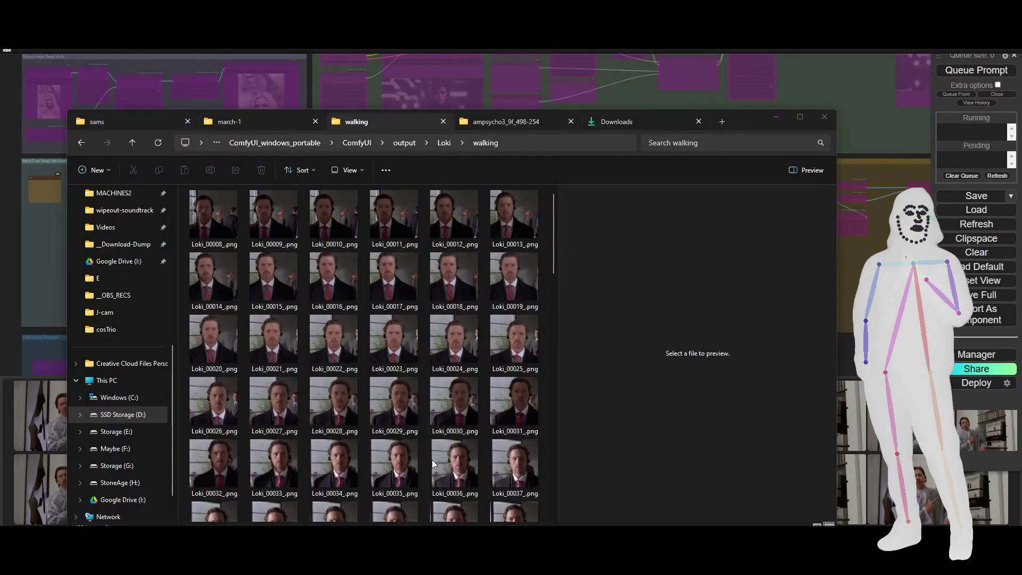
Step: Preview Loki walking frames Loki_00014 through Loki_00025
click(527, 292)
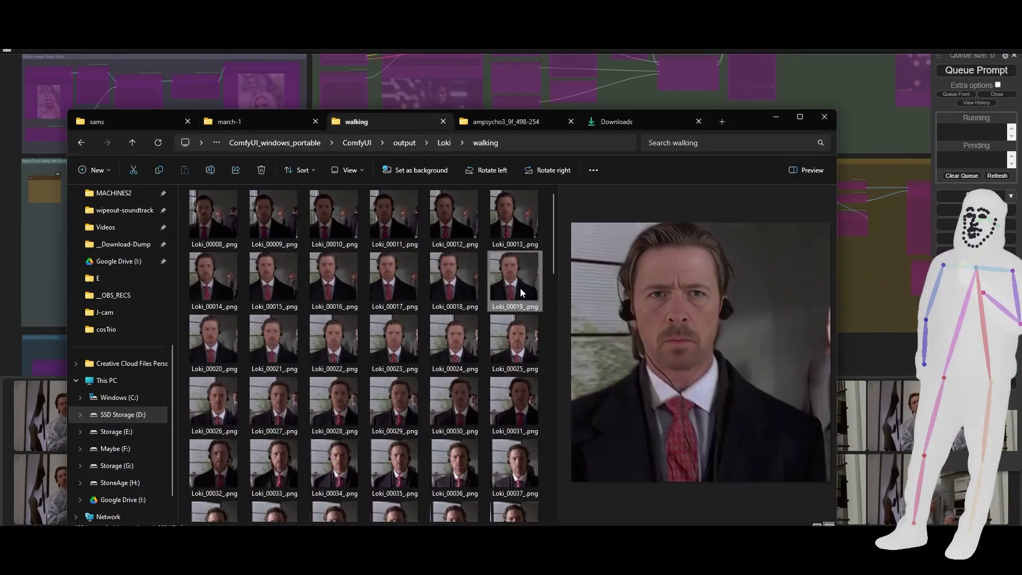
click(463, 290)
click(411, 280)
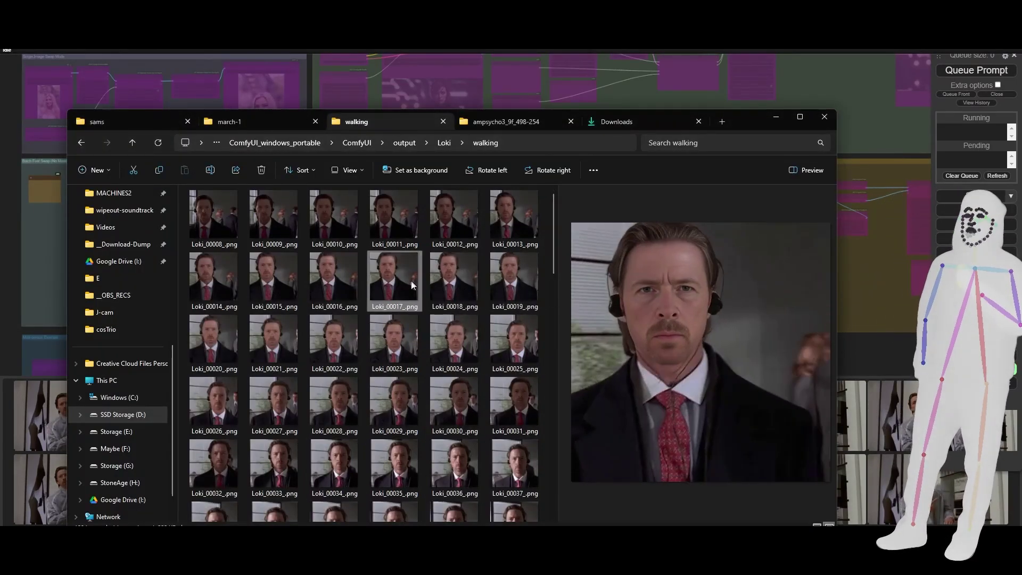
click(355, 280)
click(286, 284)
click(222, 277)
click(238, 341)
click(287, 338)
click(346, 341)
click(404, 343)
click(468, 345)
click(512, 343)
Step: Preview frames Loki_00026 through Loki_00037, then minimize File Explorer
click(513, 404)
click(455, 405)
click(394, 404)
click(335, 404)
click(268, 403)
click(219, 404)
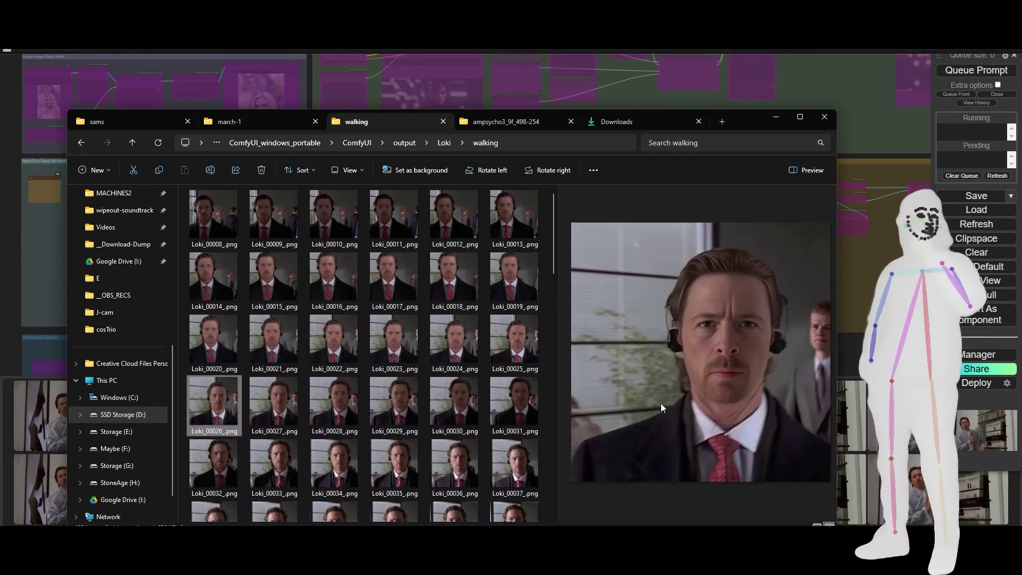
click(454, 468)
click(397, 468)
click(507, 465)
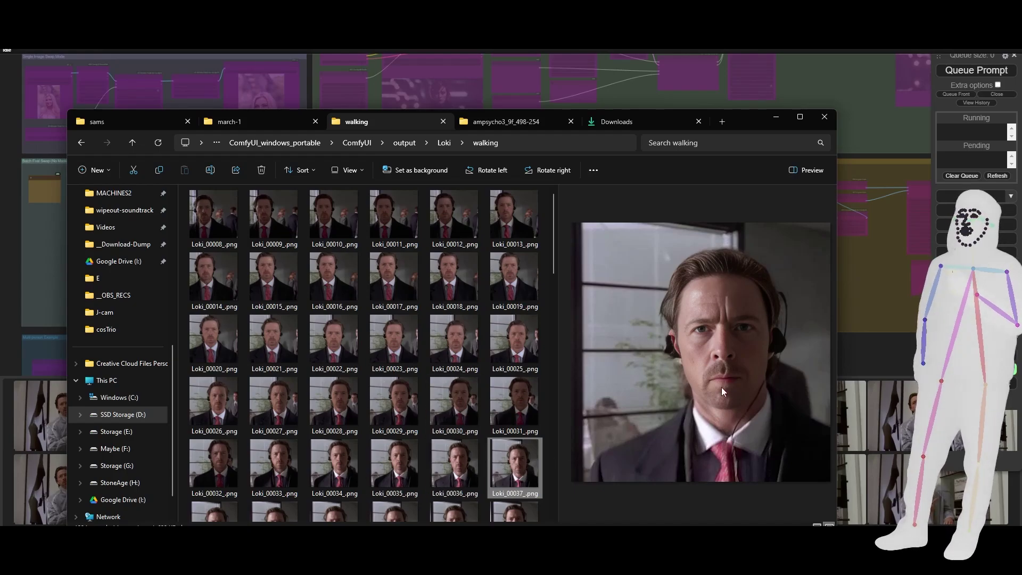
click(400, 446)
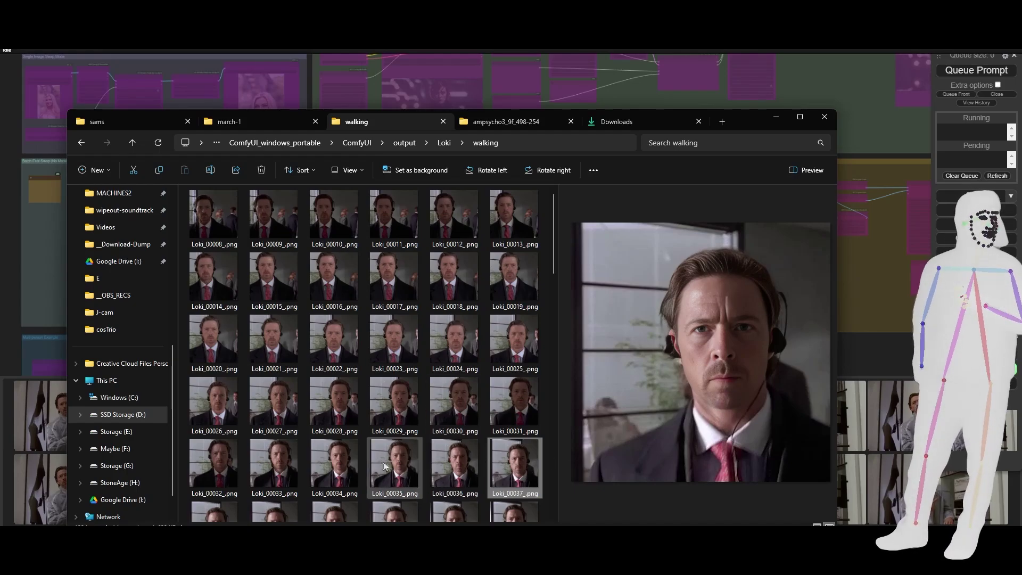
click(334, 470)
click(274, 464)
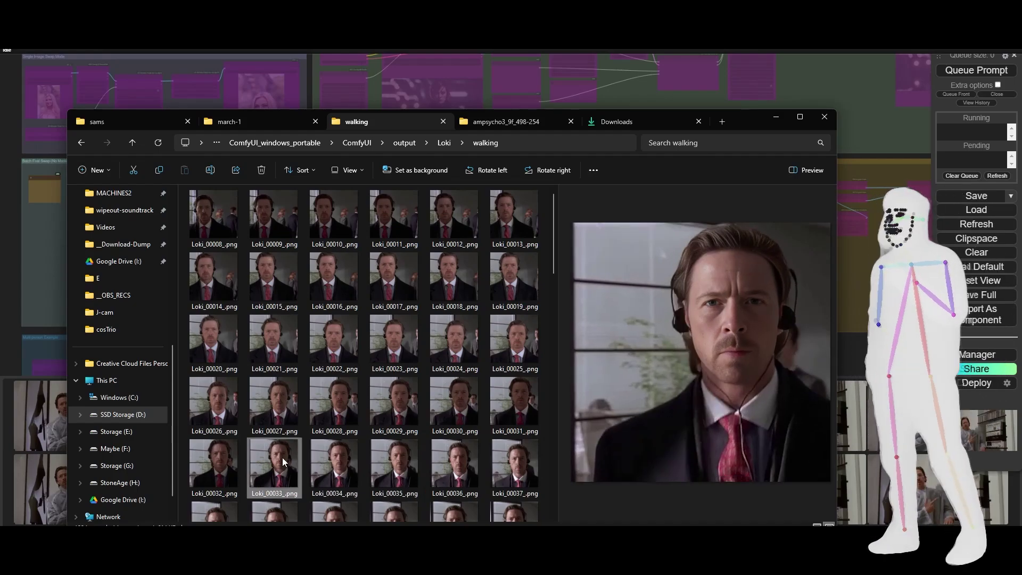
click(218, 466)
click(221, 405)
click(224, 344)
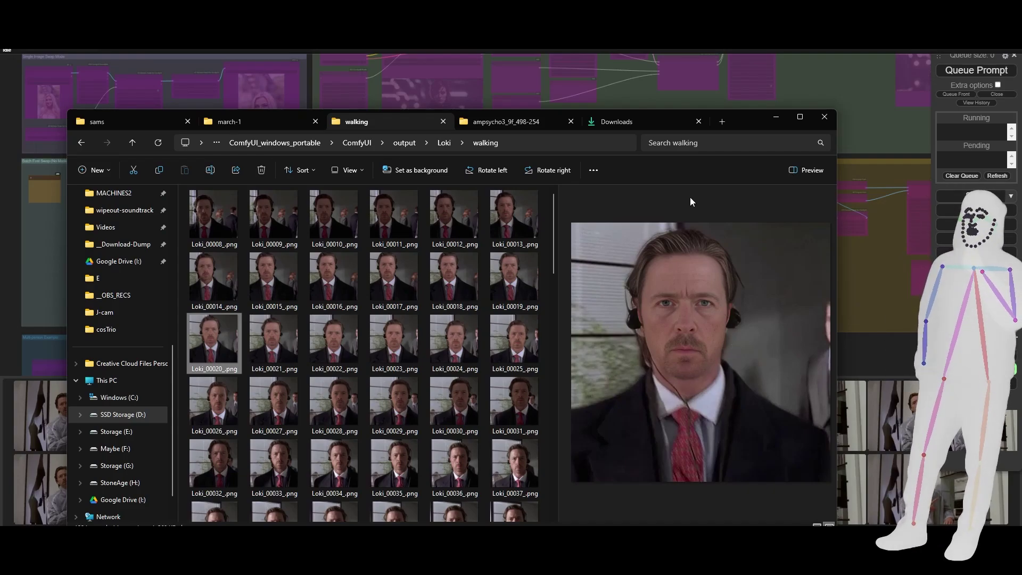
click(773, 117)
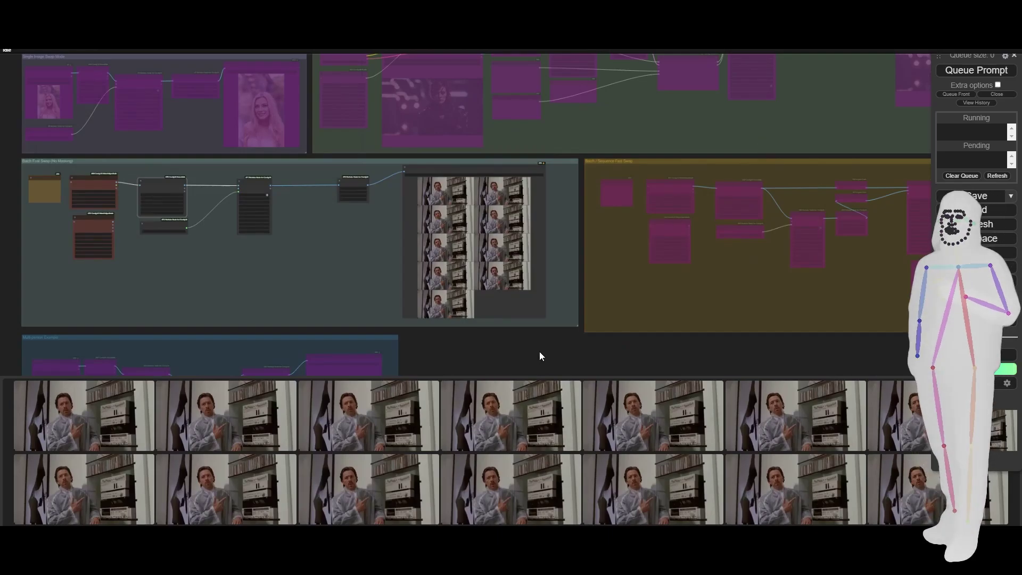
Step: Set 'Enable Batch / Sequence Fast Swap' to yes to activate Masked Batch Fast Swap
drag(462, 343, 731, 551)
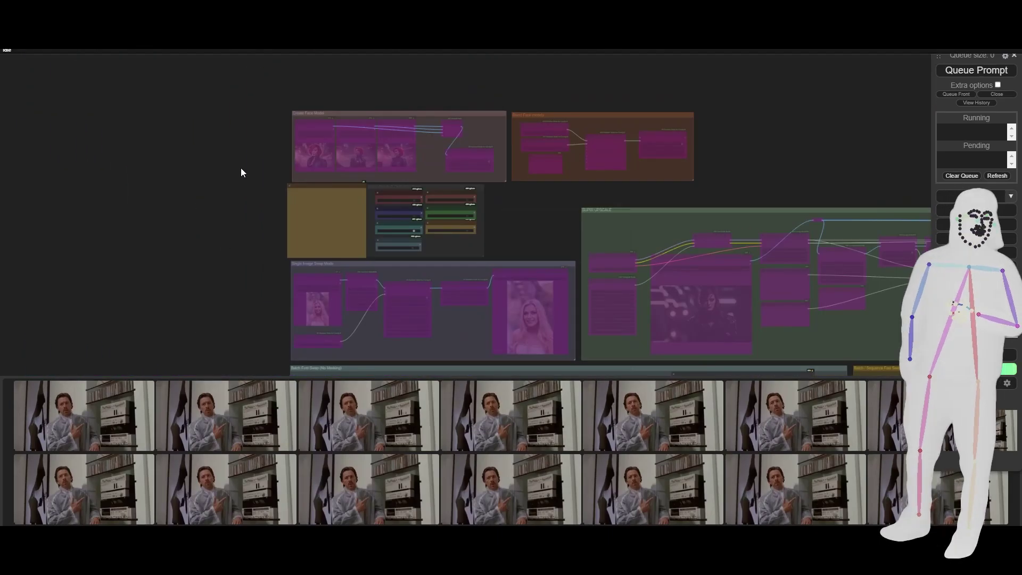
scroll(423, 229, up, 10)
click(395, 234)
click(534, 231)
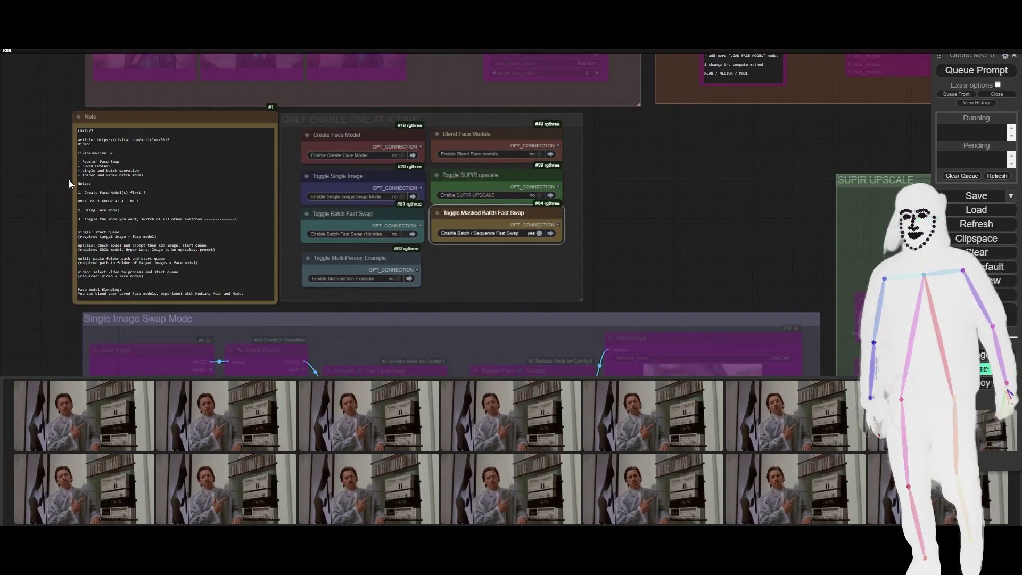
scroll(69, 183, down, 15)
Step: Inspect the masked swap group's Fast Face Swap, Restore Face, Image Resize and Masking Helper connections
drag(821, 306, 750, 221)
scroll(513, 210, up, 15)
drag(512, 211, 511, 297)
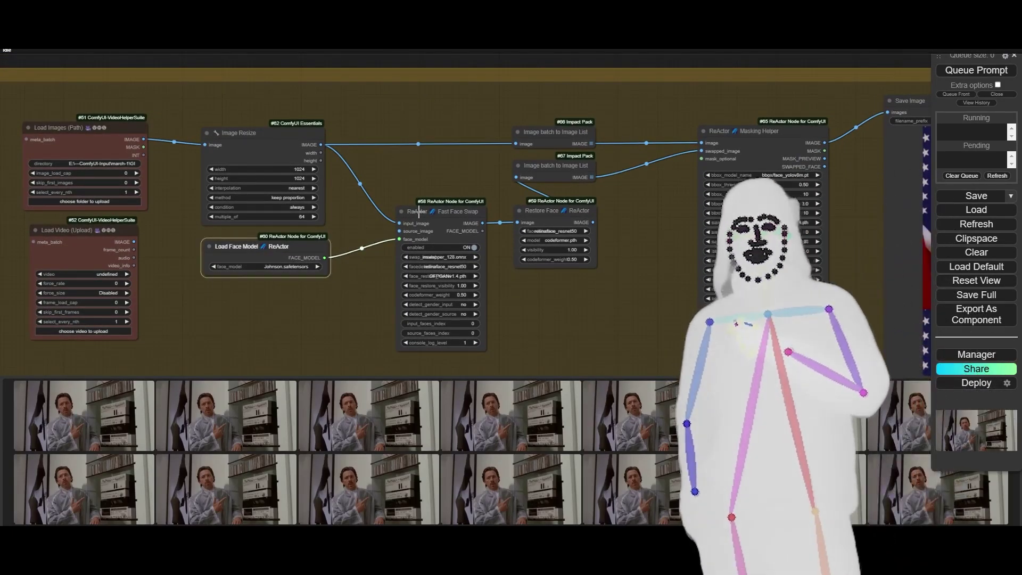
click(407, 214)
click(533, 211)
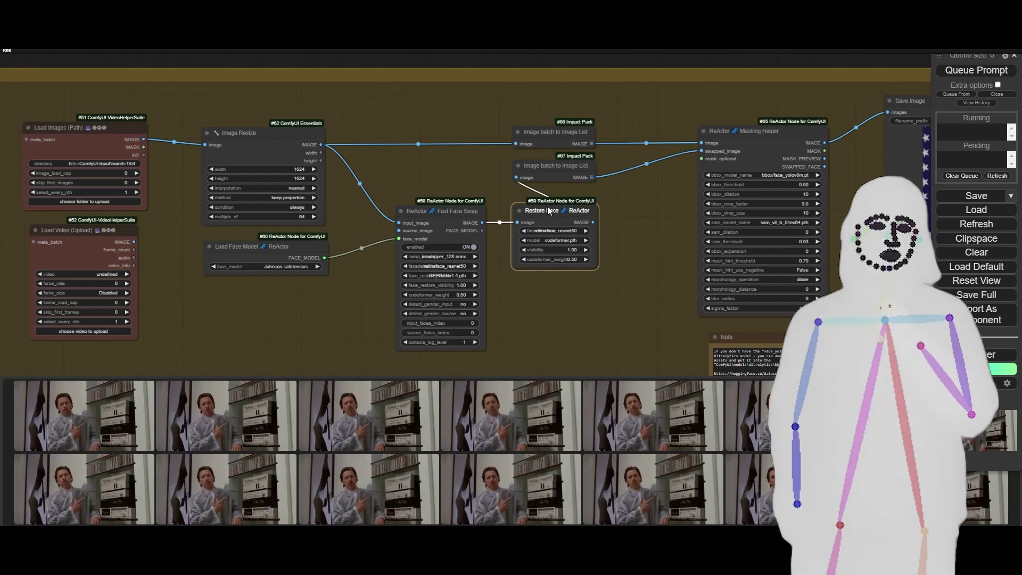
click(548, 171)
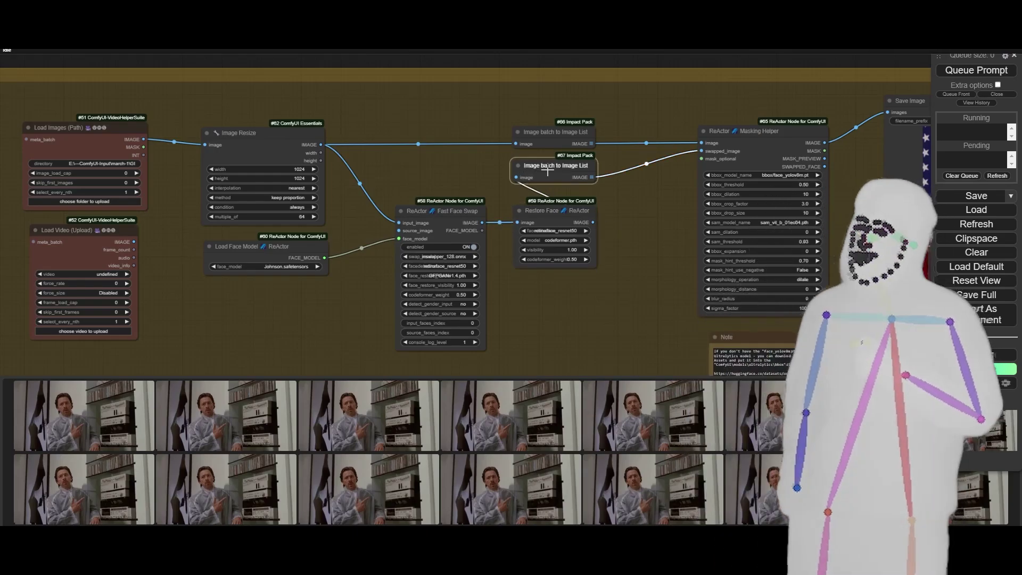
click(318, 140)
click(553, 133)
click(733, 126)
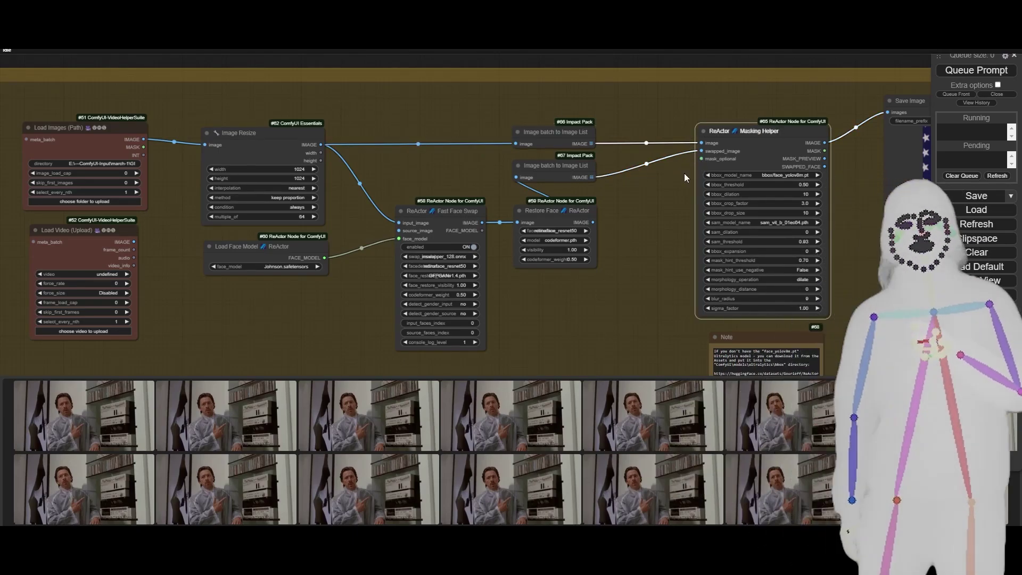
Step: Review the Save Image preview and the Note about the face_yolov8m.pt and sam_vit_b_01ec64.pth models
drag(666, 213, 487, 222)
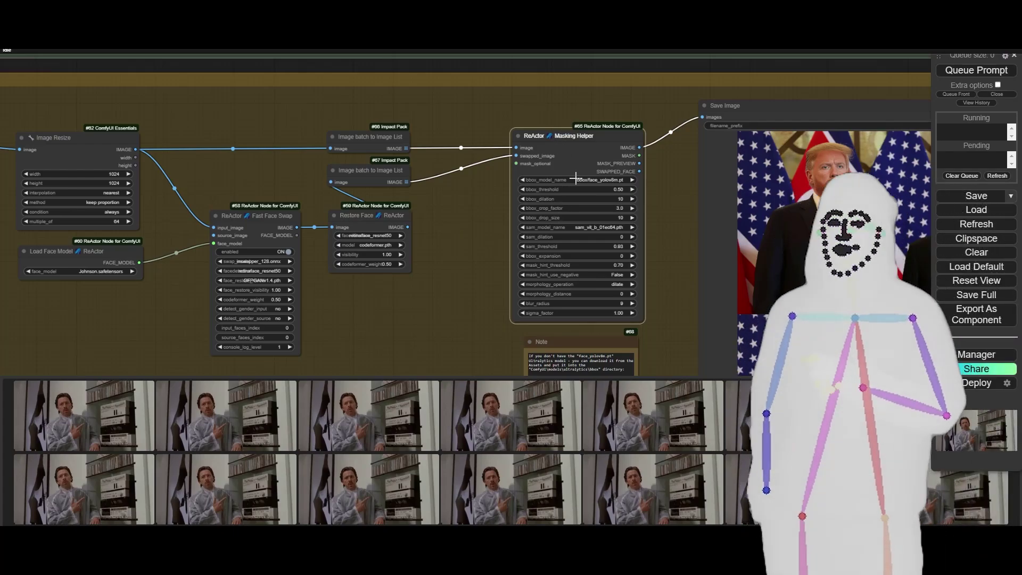
scroll(631, 252, down, 5)
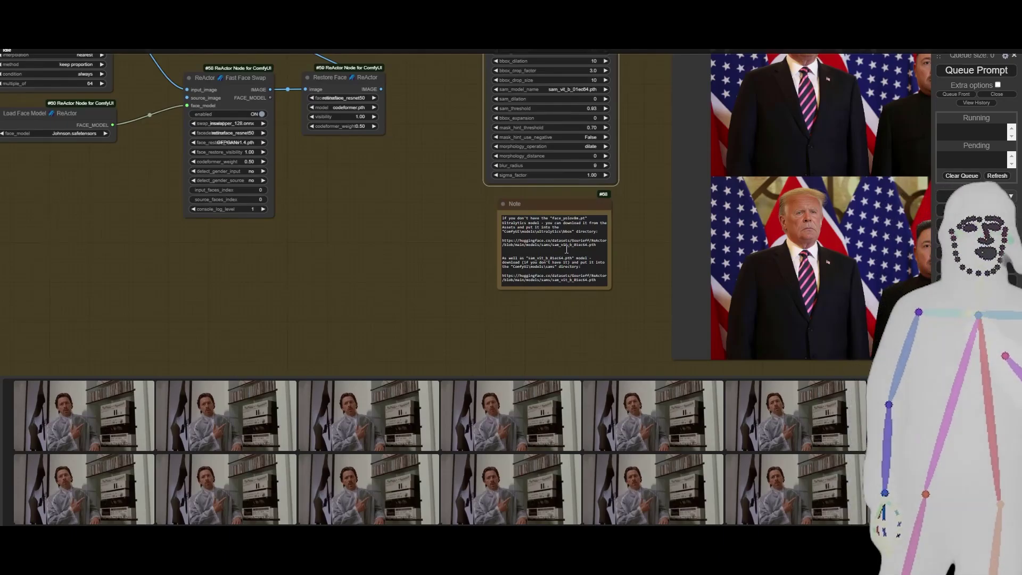
scroll(618, 247, up, 10)
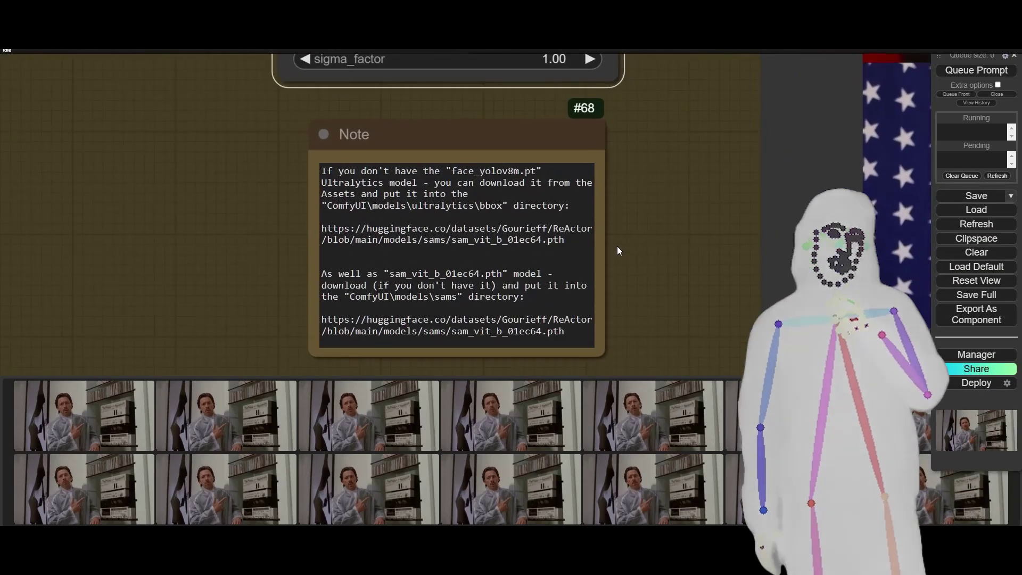
drag(623, 250, 641, 238)
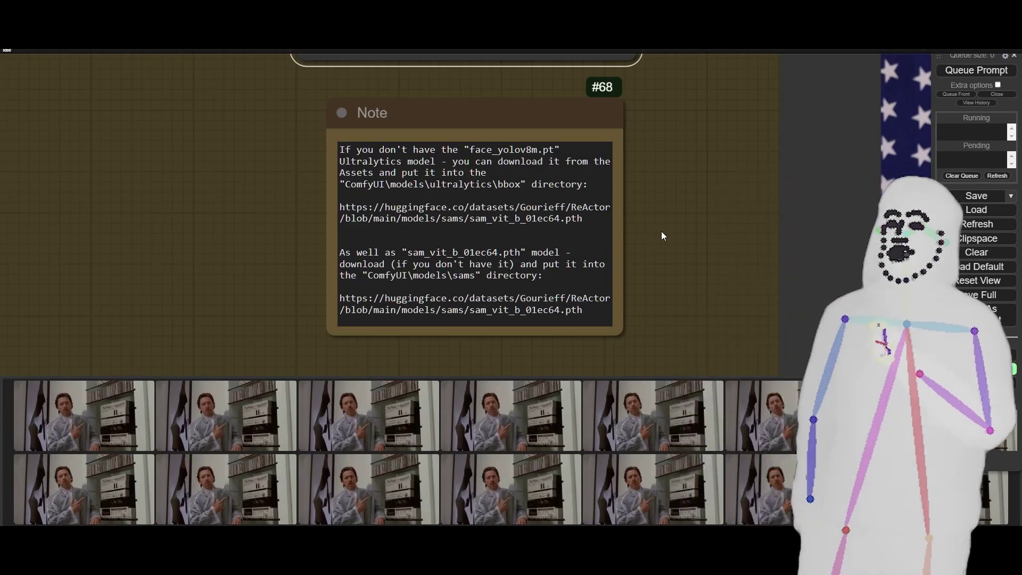
scroll(673, 234, down, 18)
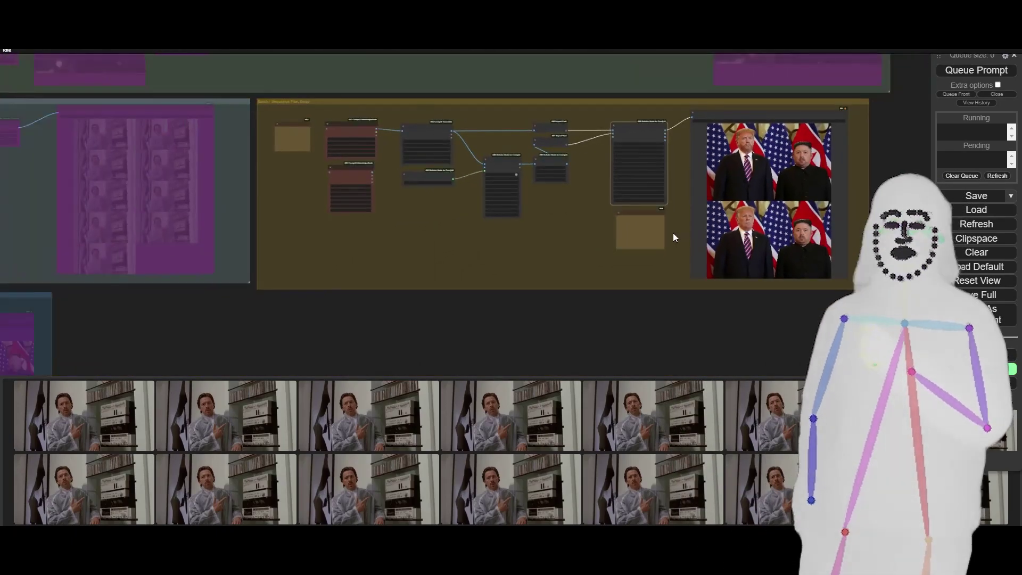
Step: Set 'Enable Batch / Sequence Fast Swap' back to no
scroll(672, 232, down, 5)
drag(373, 304, 517, 264)
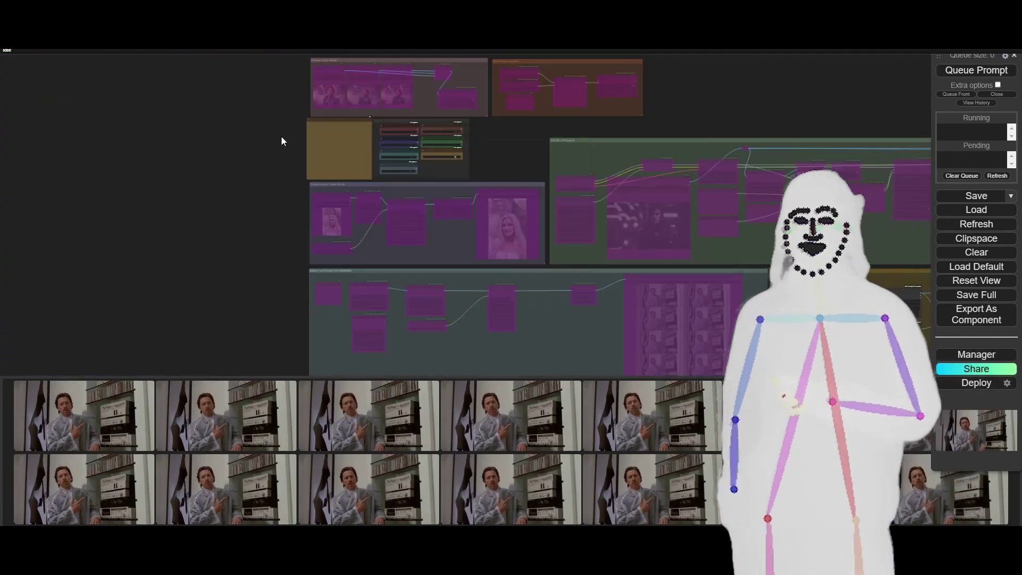
scroll(479, 155, up, 11)
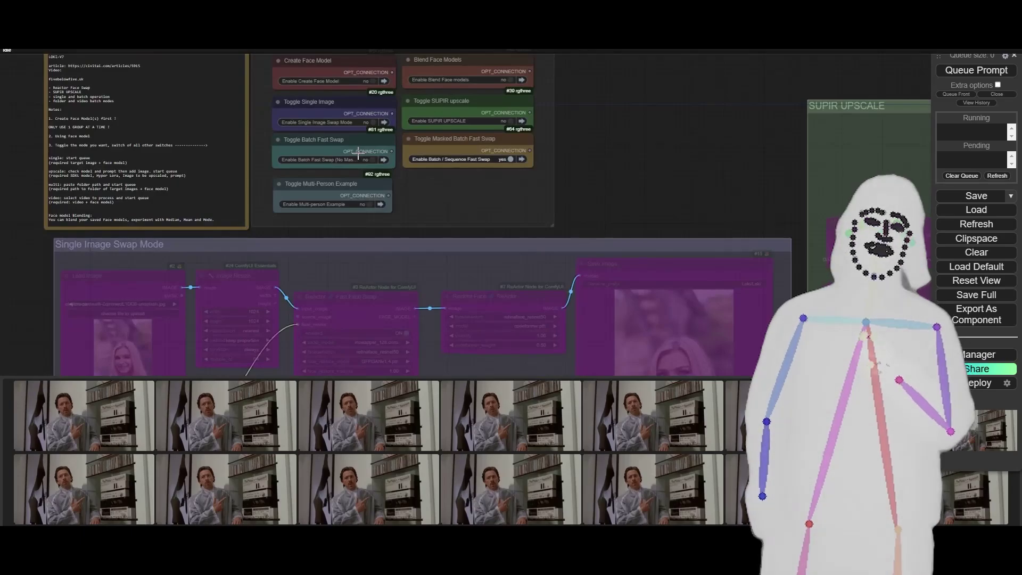
scroll(358, 153, up, 3)
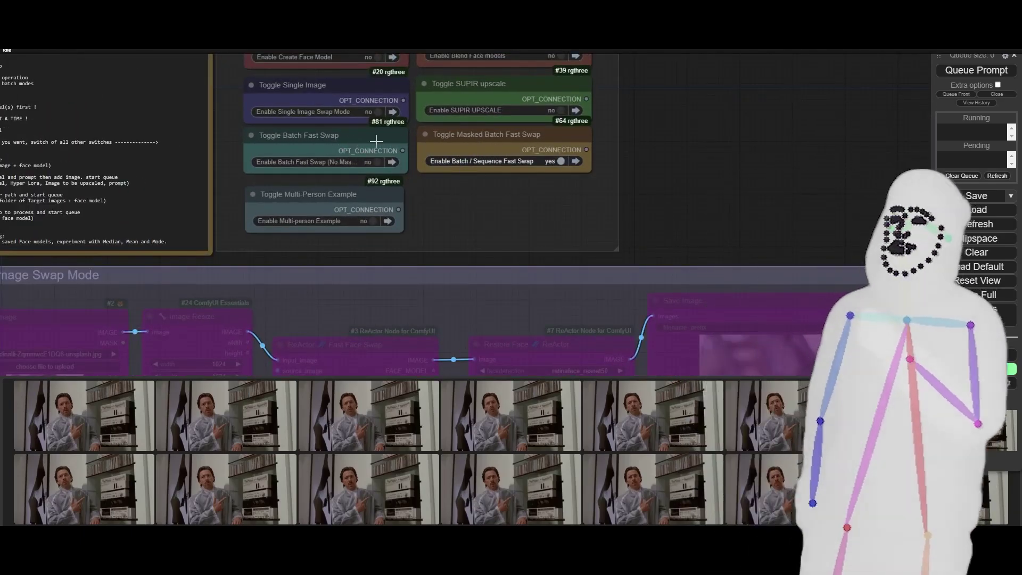
click(561, 161)
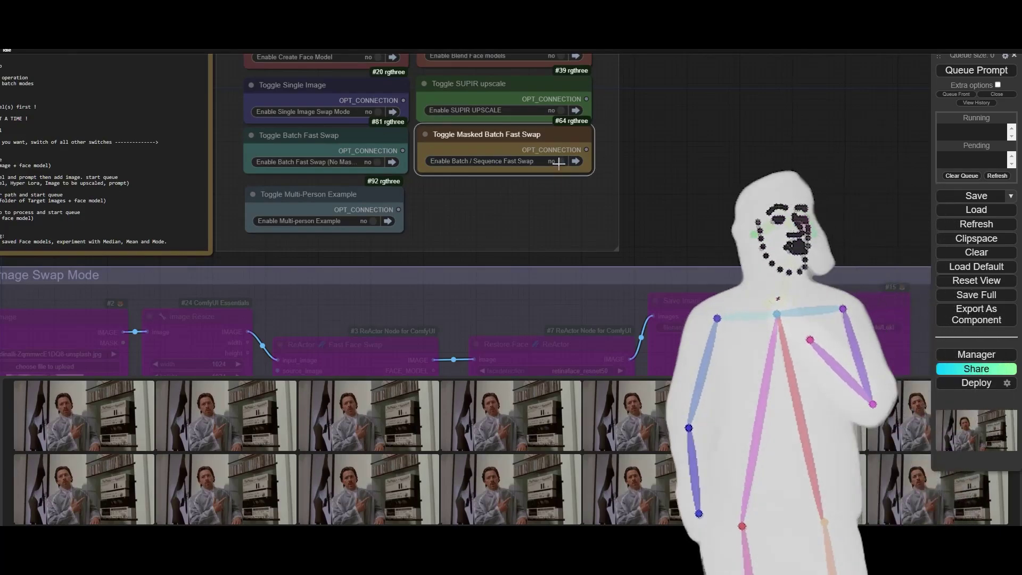
Step: Set 'Enable Multi-person Example' to yes
drag(464, 212, 552, 173)
scroll(535, 168, up, 6)
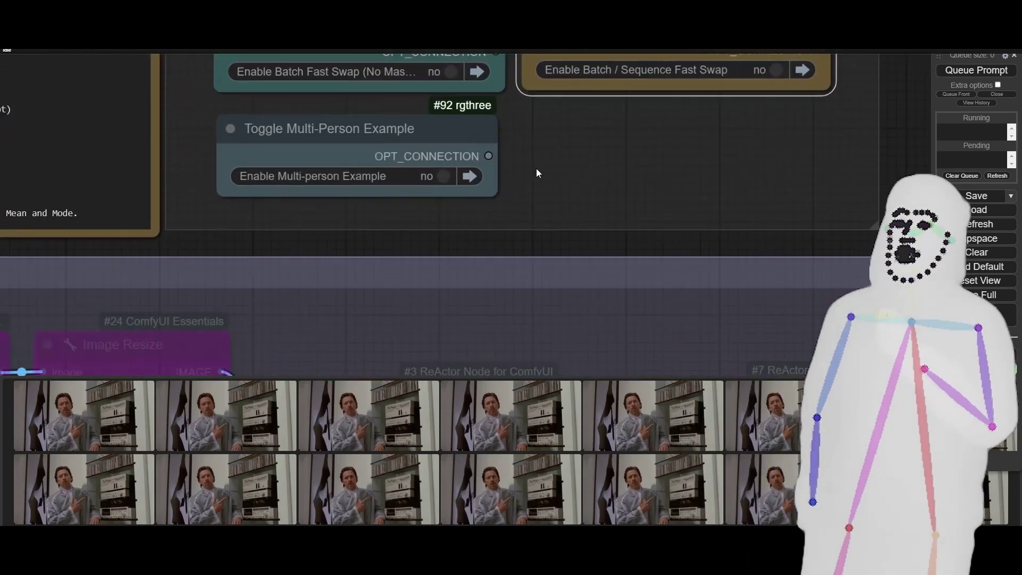
click(440, 176)
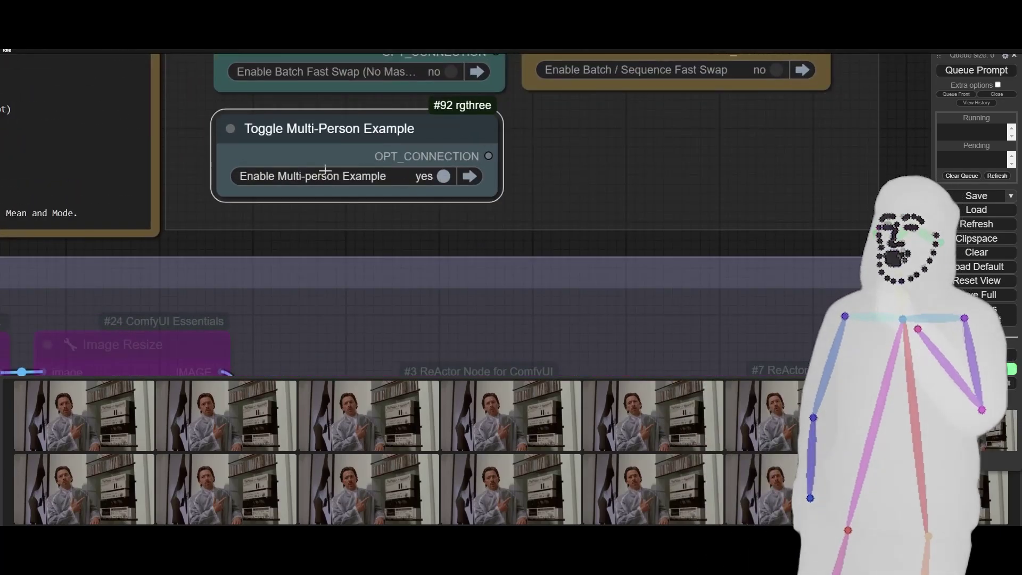
scroll(181, 128, down, 10)
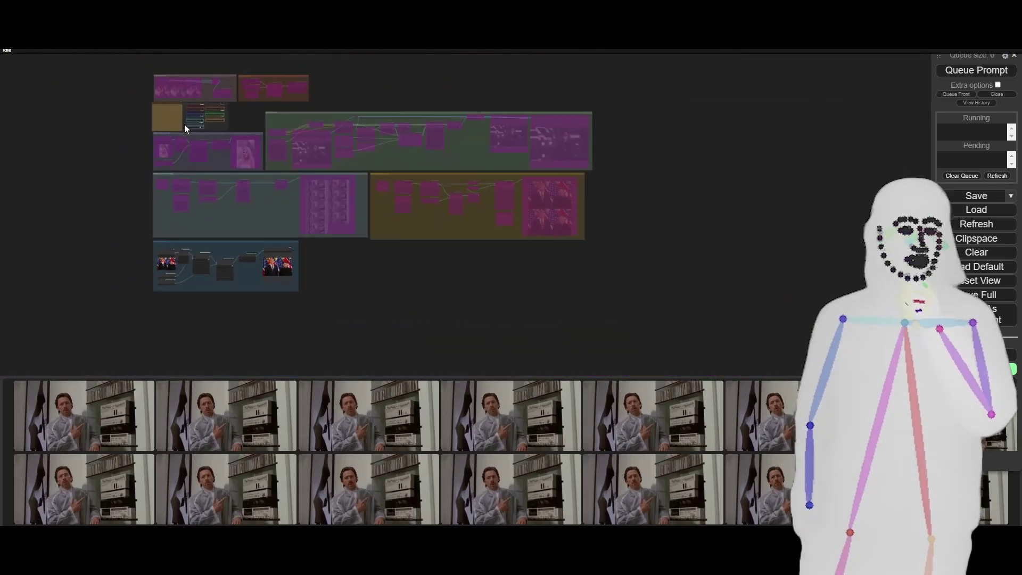
Step: Survey the Multi-person Example's Load Image, face model loaders and Save Image result
scroll(267, 270, up, 20)
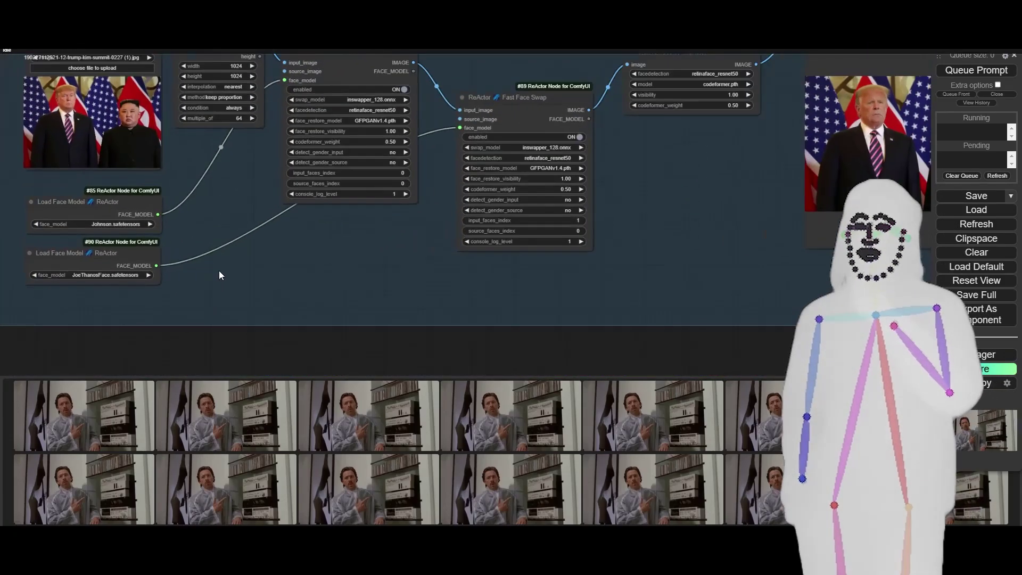
drag(221, 195, 263, 274)
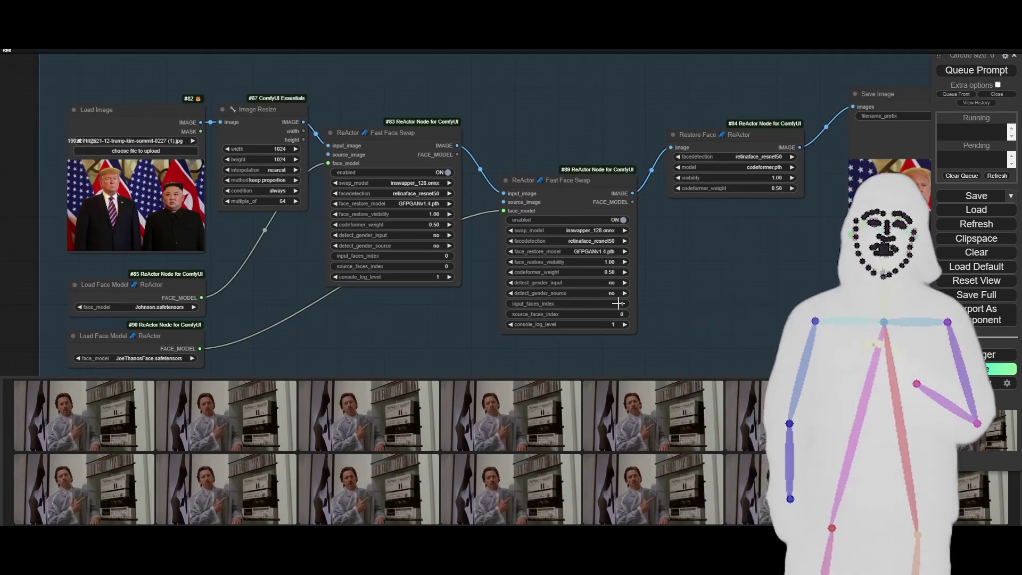
drag(713, 312, 503, 310)
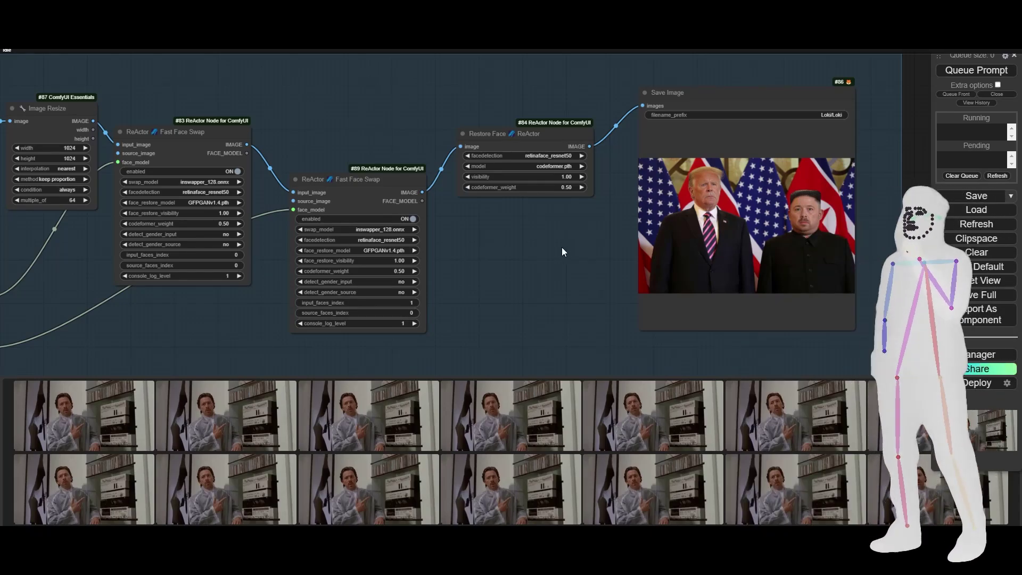
drag(365, 319, 340, 291)
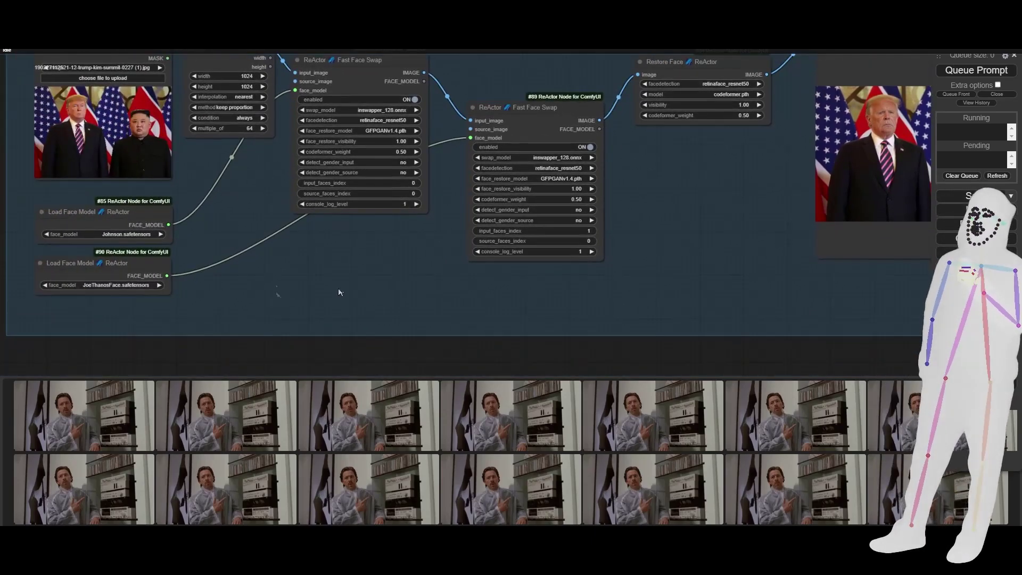
click(131, 218)
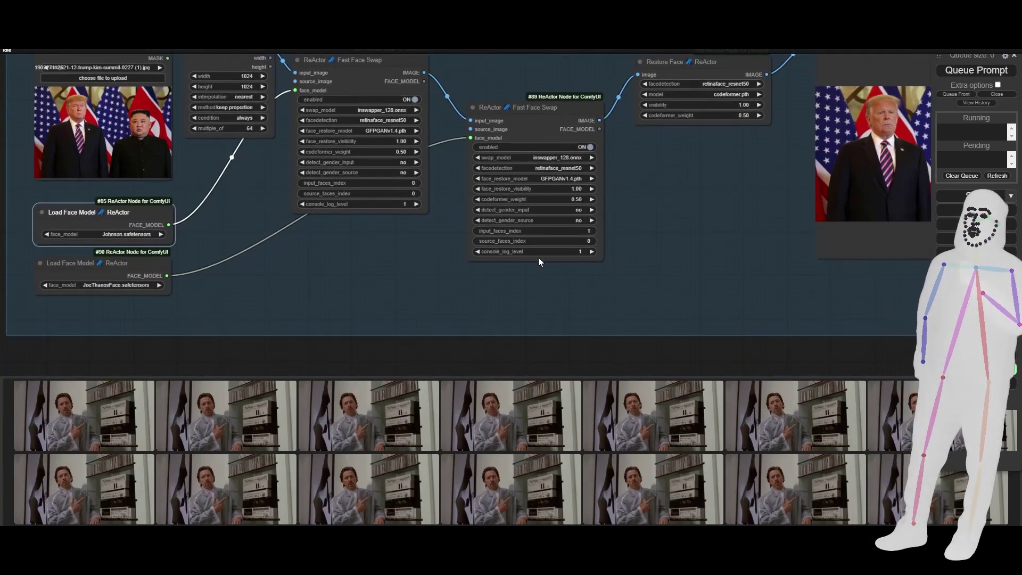
scroll(665, 204, right, 3)
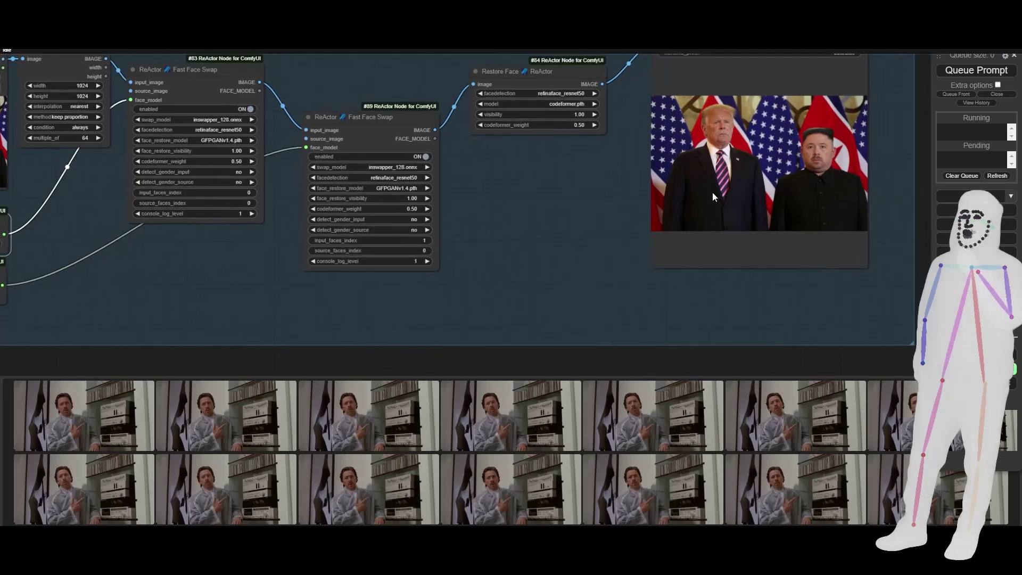
scroll(246, 278, left, 1)
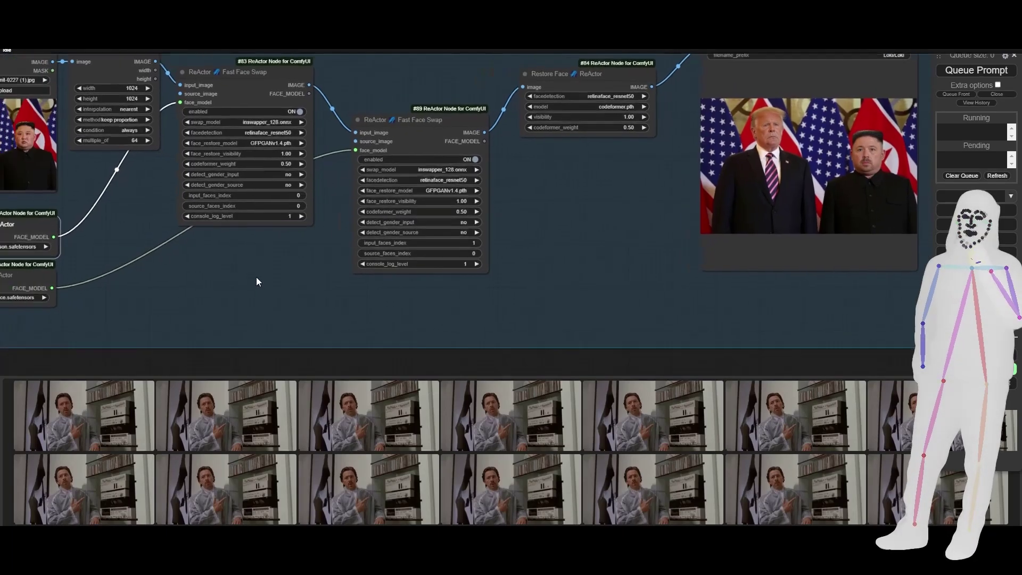
scroll(155, 301, left, 2)
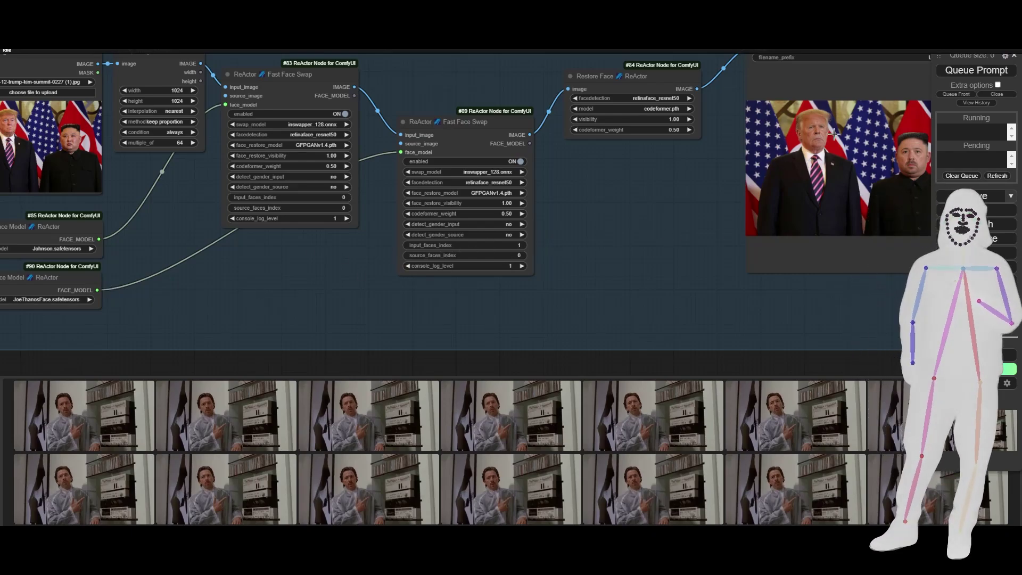
Step: Set input_faces_index to 1 on Fast Face Swap node #89 and inspect the two-face result
click(516, 245)
click(659, 248)
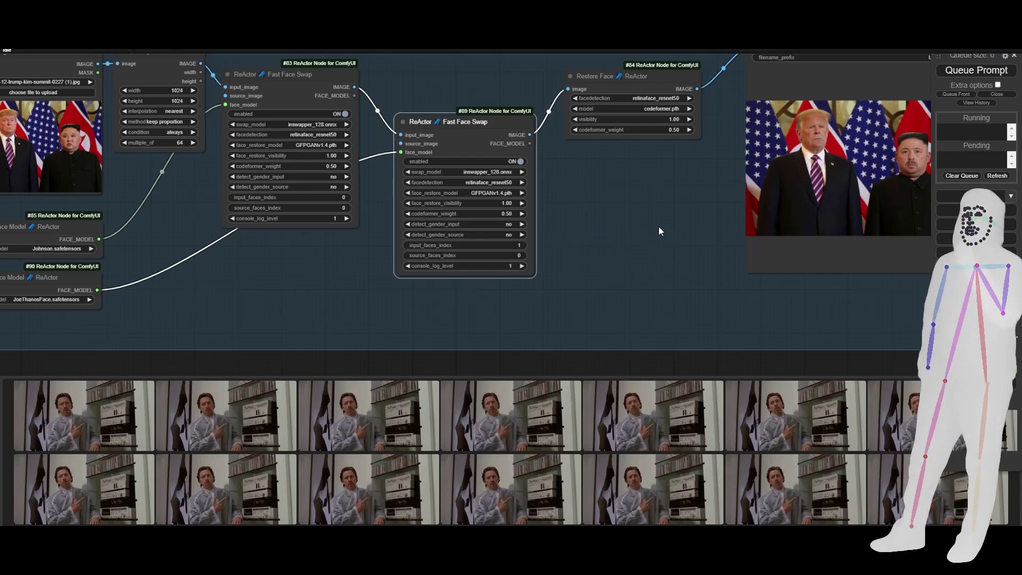
drag(676, 226, 562, 269)
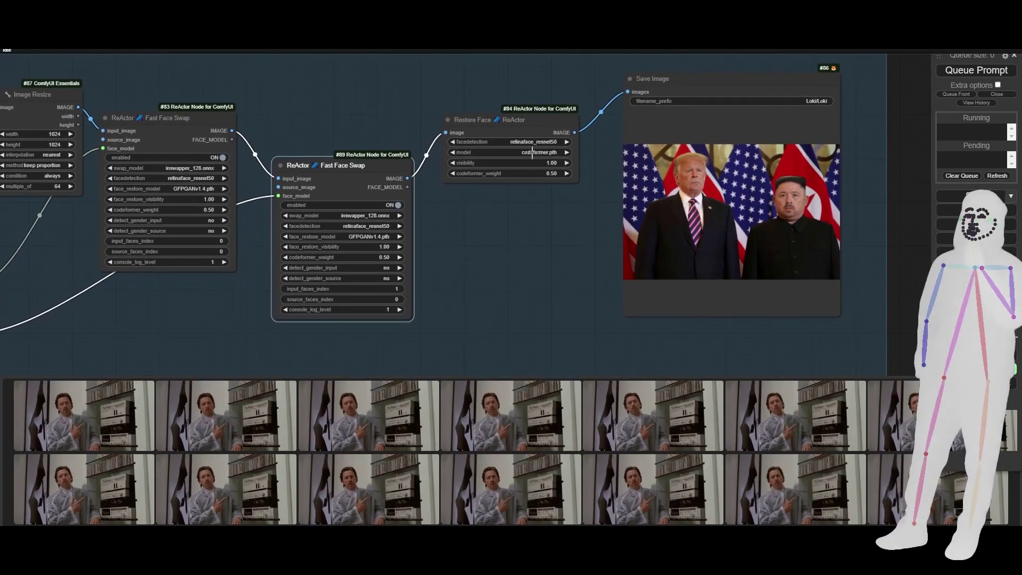
drag(576, 225, 369, 249)
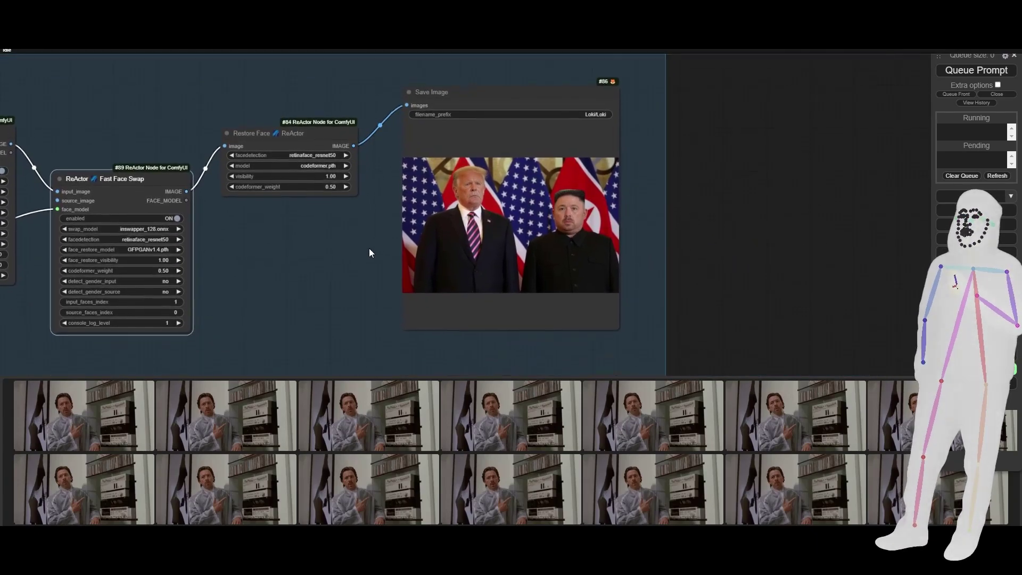
scroll(471, 235, up, 6)
scroll(496, 199, up, 5)
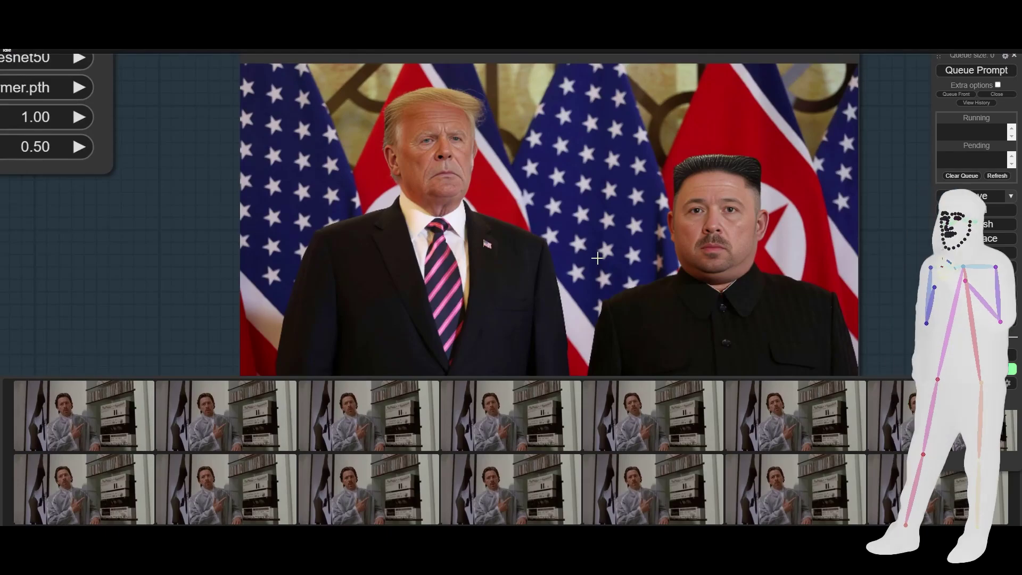
scroll(597, 256, down, 15)
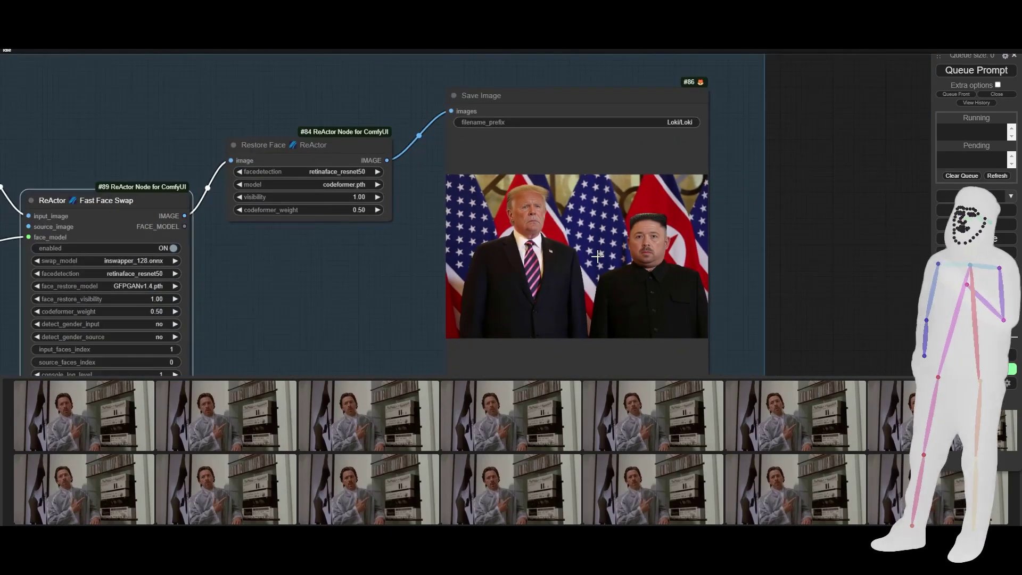
scroll(598, 256, down, 5)
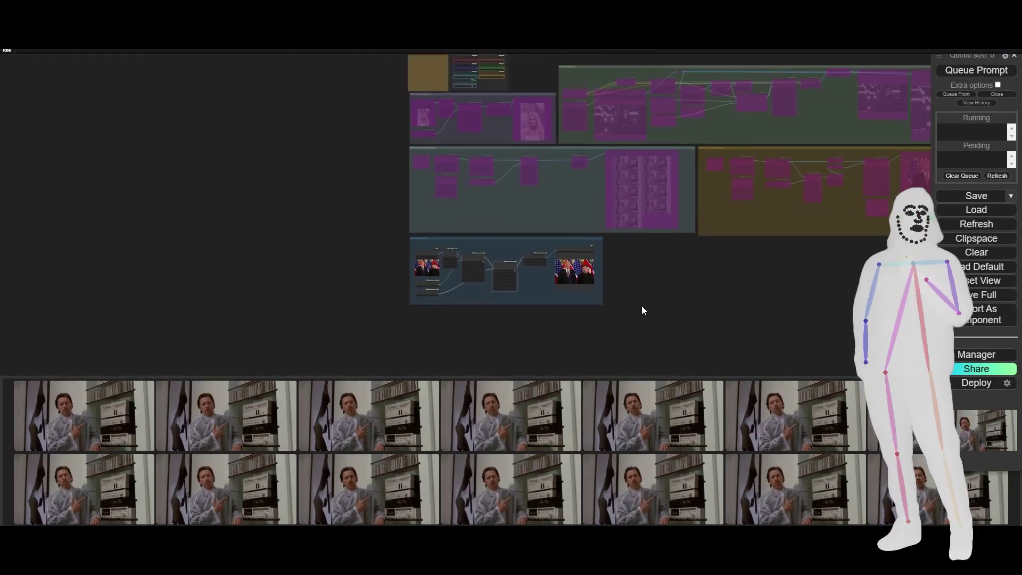
drag(520, 122, 520, 95)
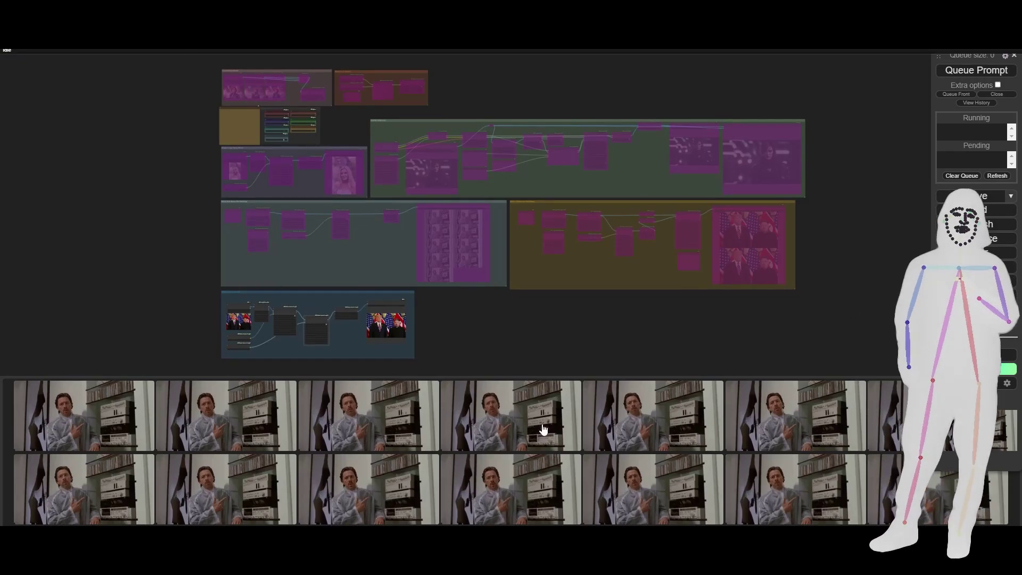
click(617, 489)
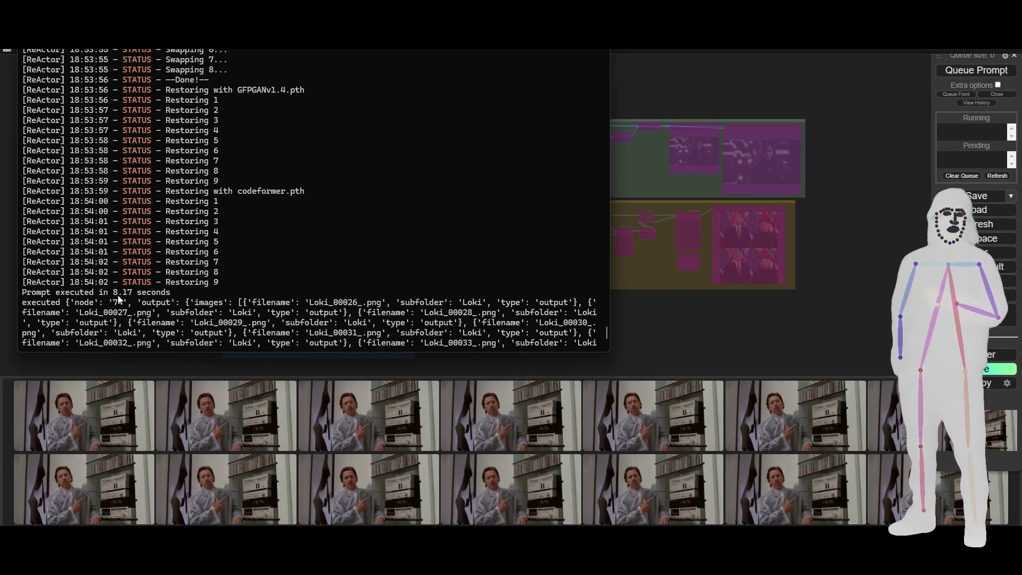
scroll(233, 304, up, 1)
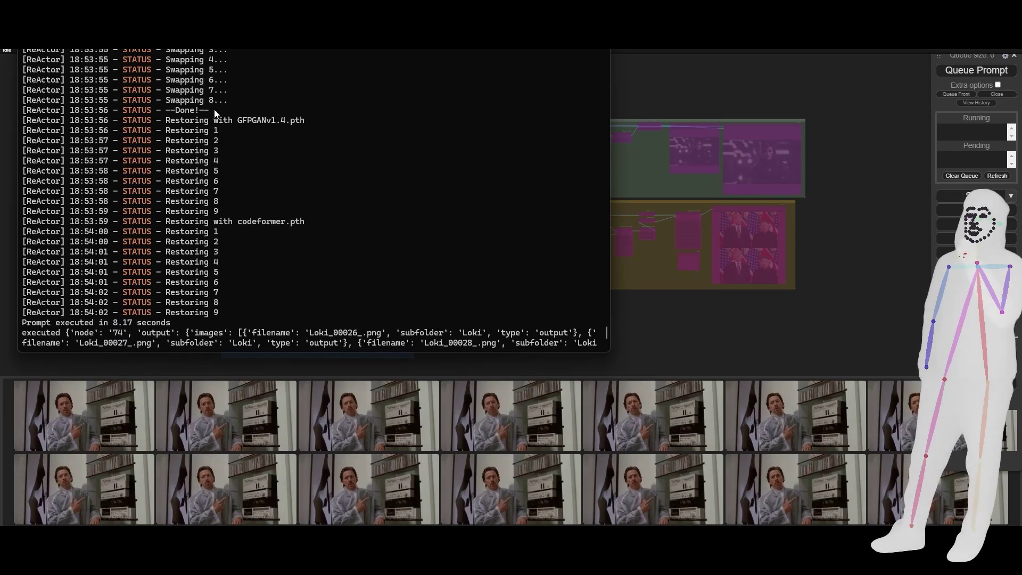
scroll(213, 111, up, 2)
scroll(221, 120, up, 4)
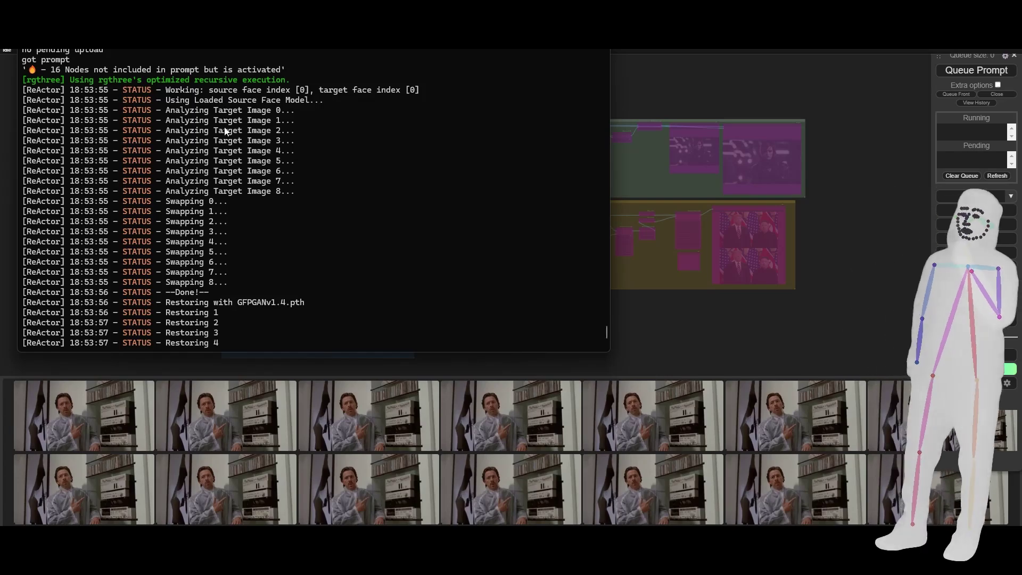
scroll(227, 141, down, 3)
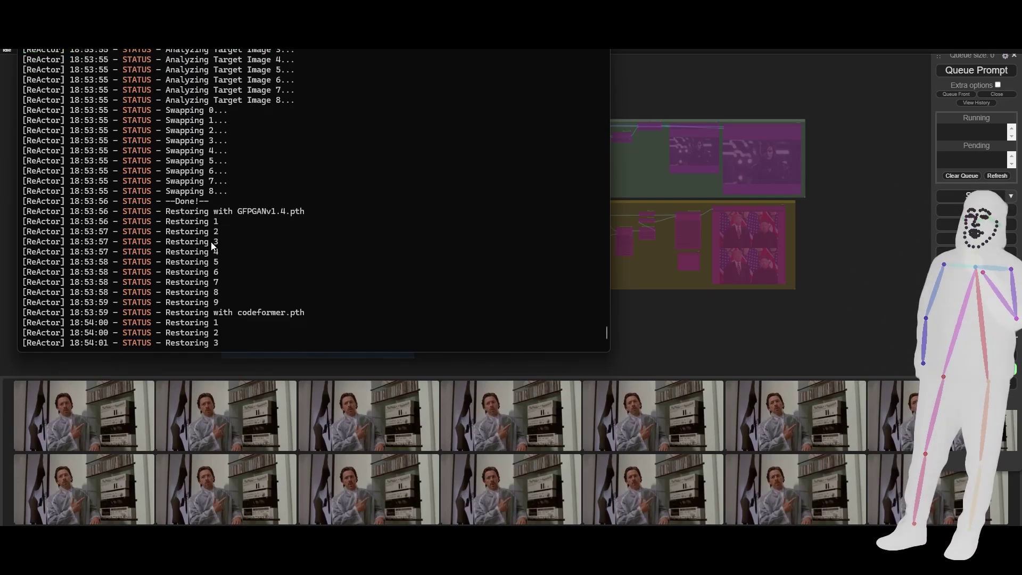
scroll(212, 242, down, 4)
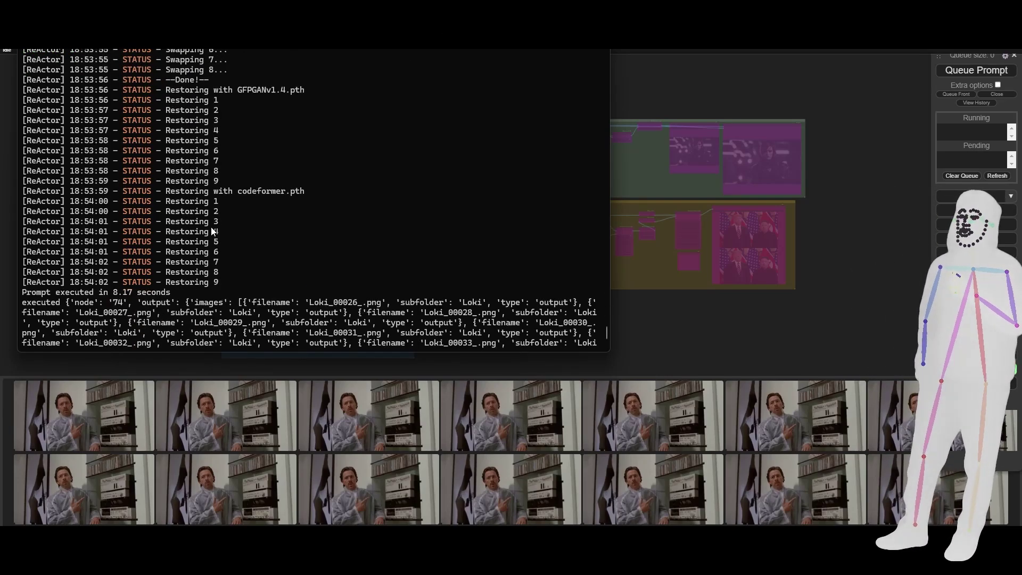
scroll(212, 232, up, 6)
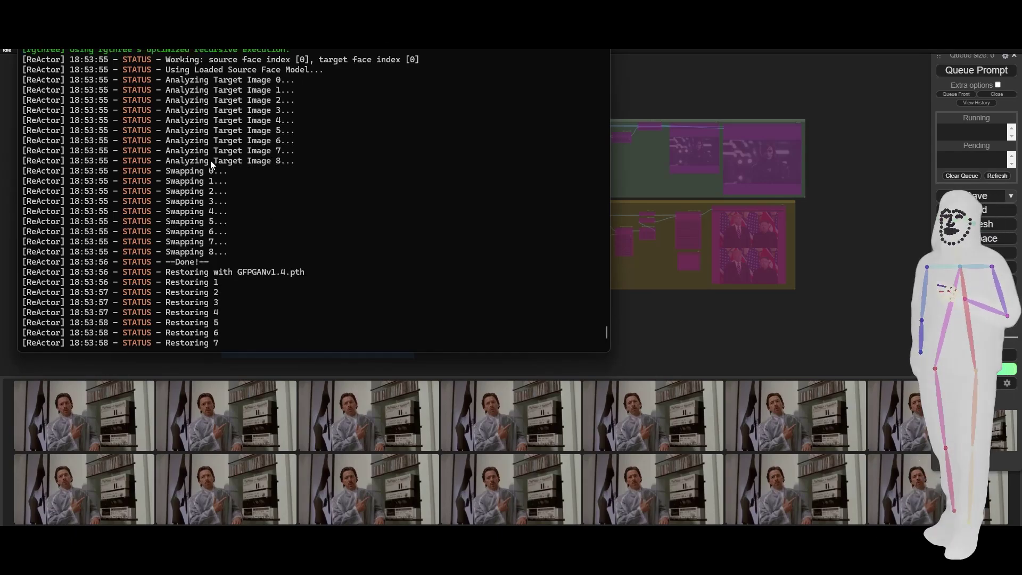
scroll(211, 165, down, 6)
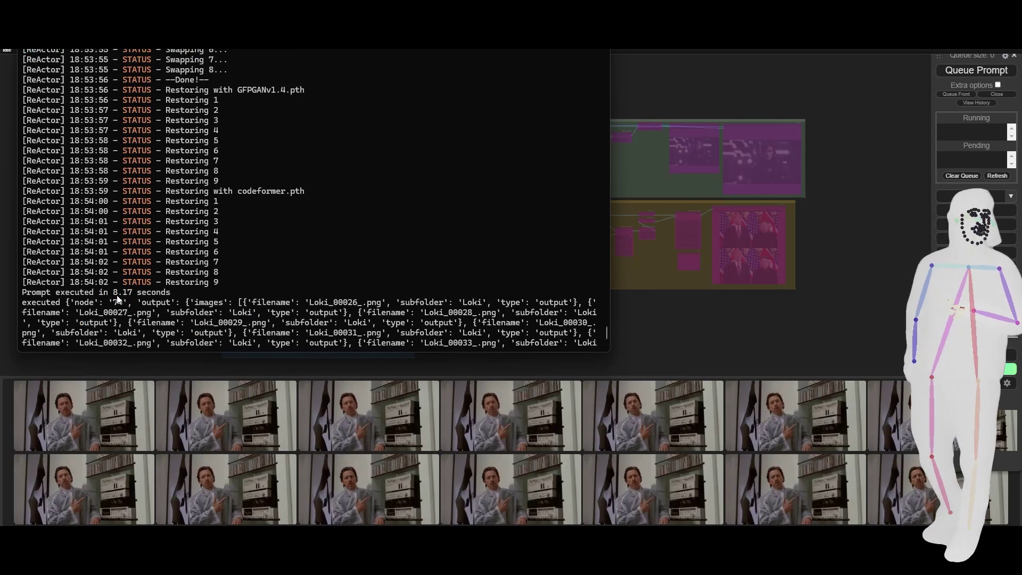
scroll(167, 275, up, 4)
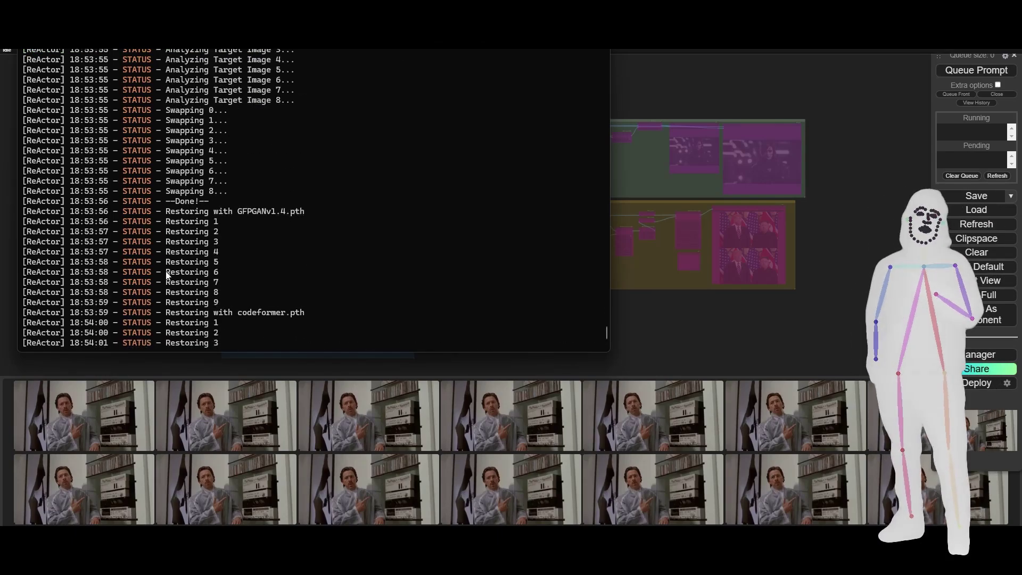
scroll(167, 275, up, 7)
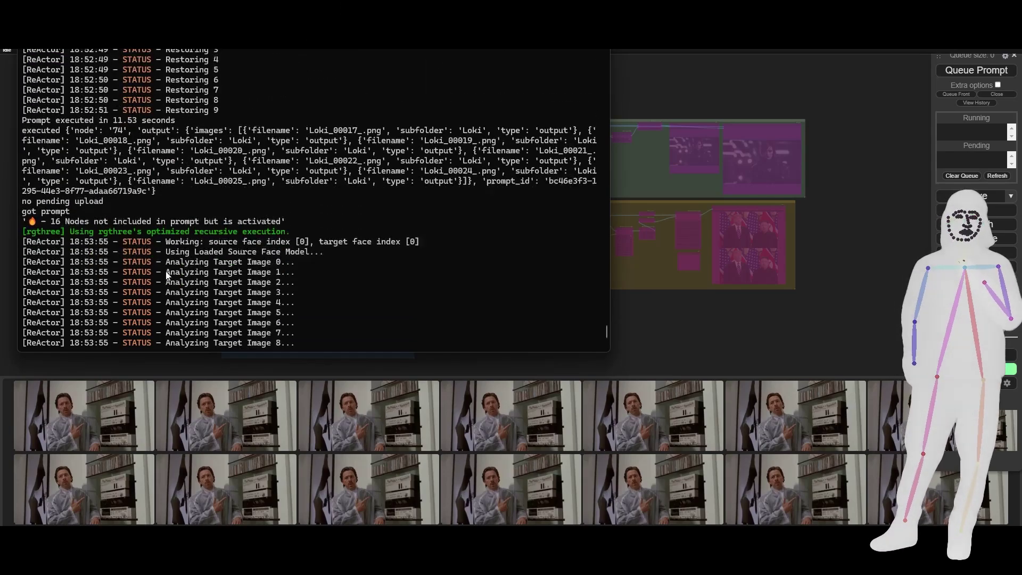
scroll(167, 289, up, 10)
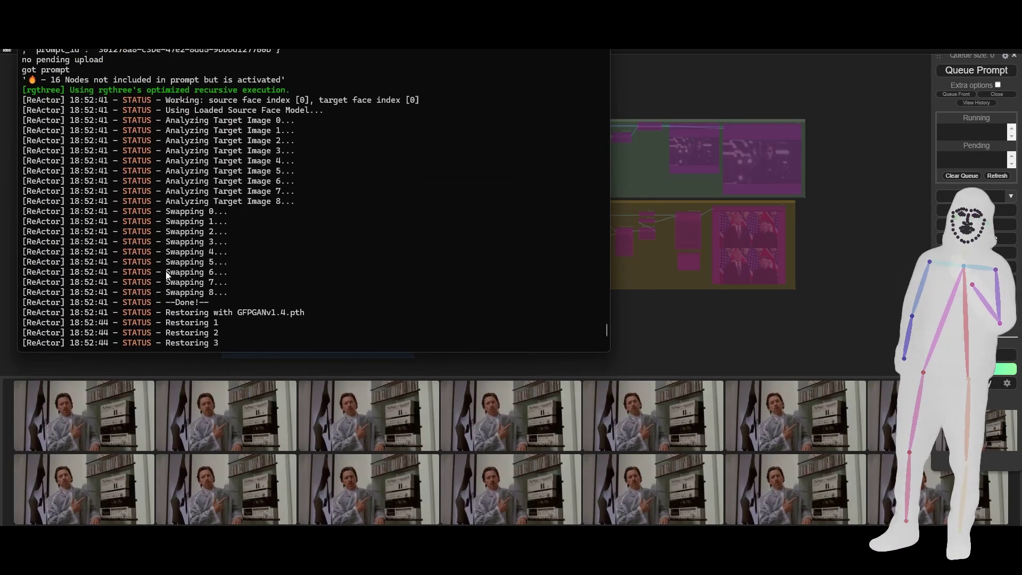
scroll(175, 261, down, 2)
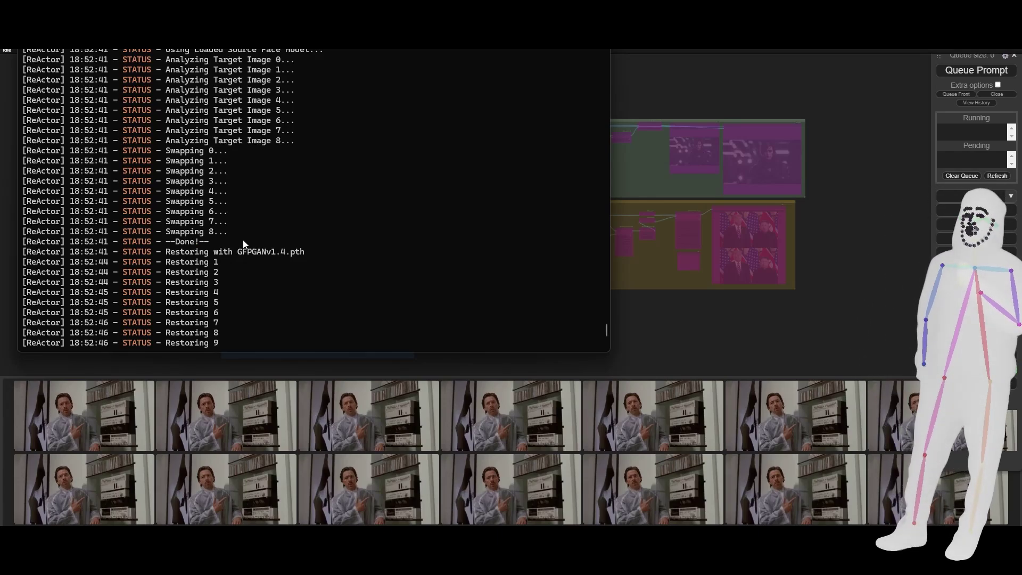
scroll(289, 213, down, 13)
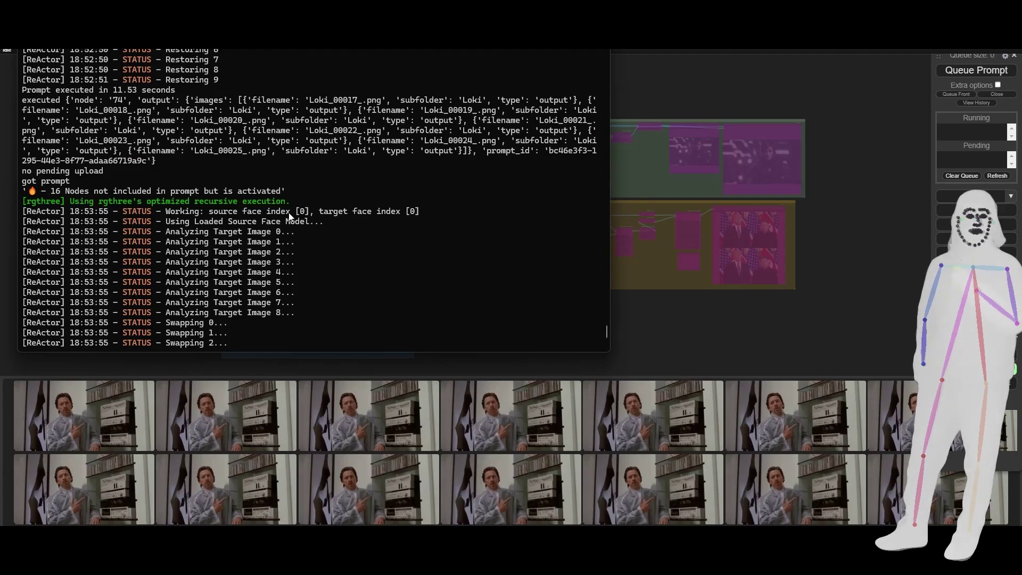
scroll(288, 212, down, 9)
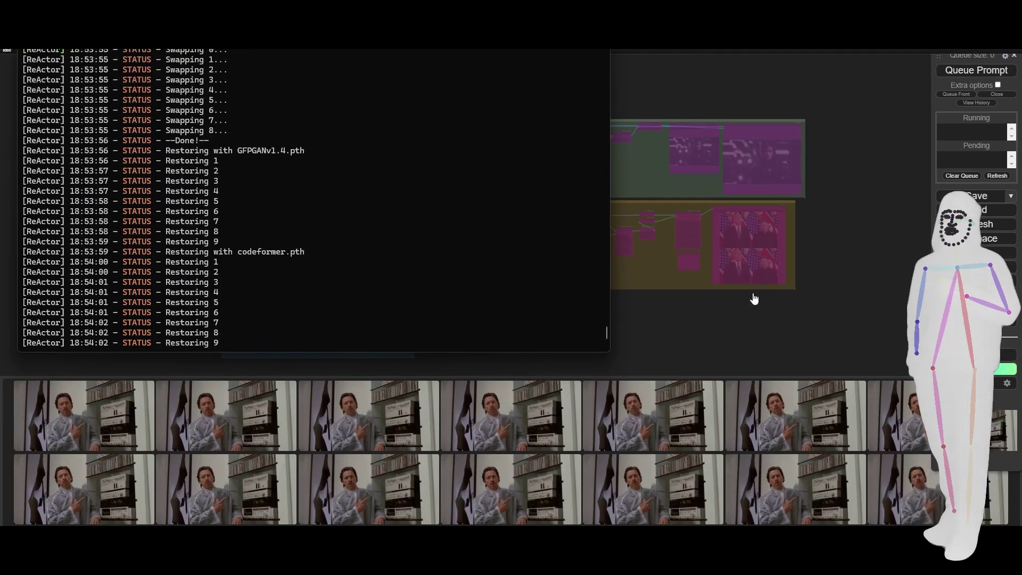
click(754, 294)
scroll(704, 321, down, 3)
scroll(704, 321, up, 3)
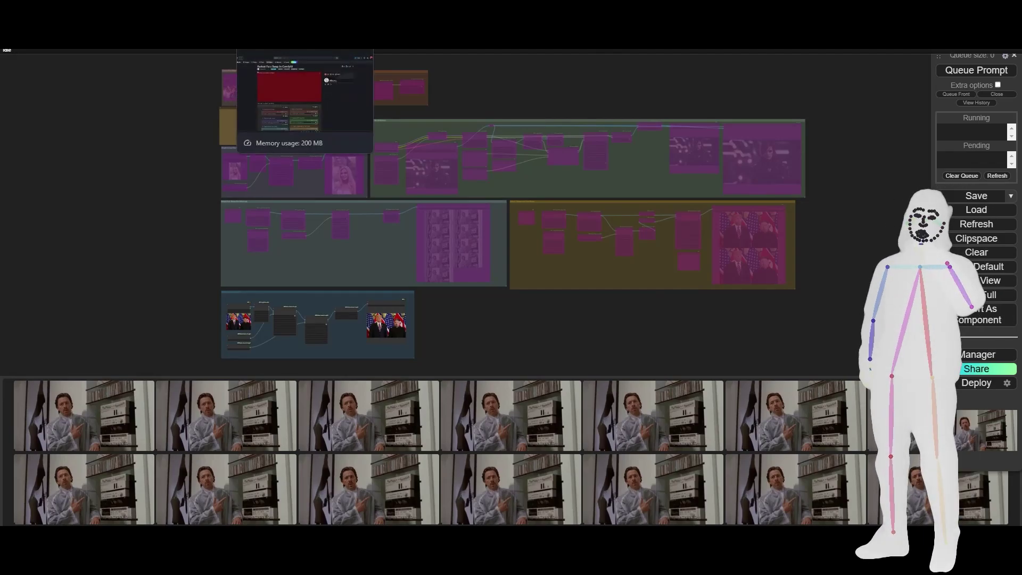
click(298, 43)
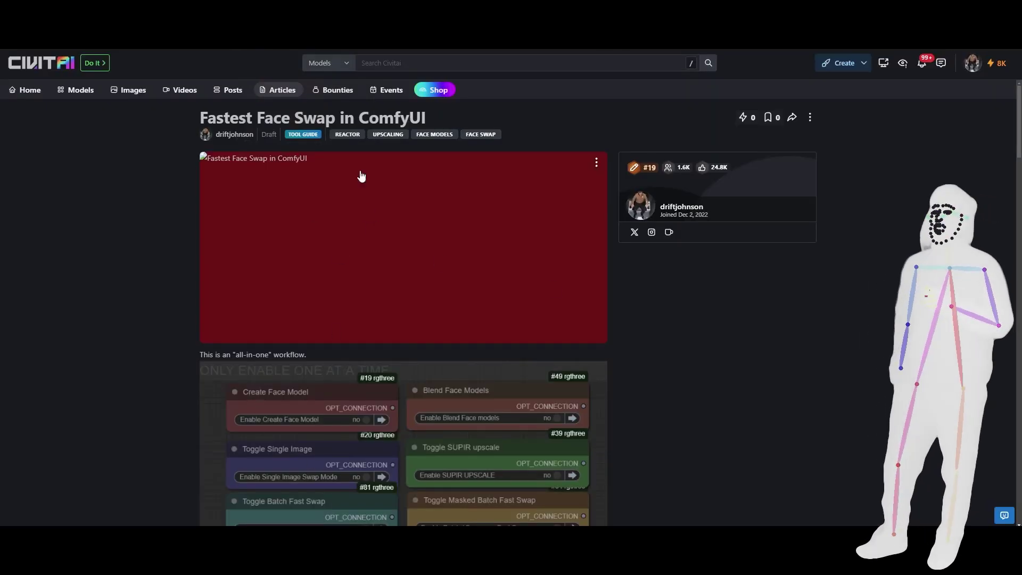